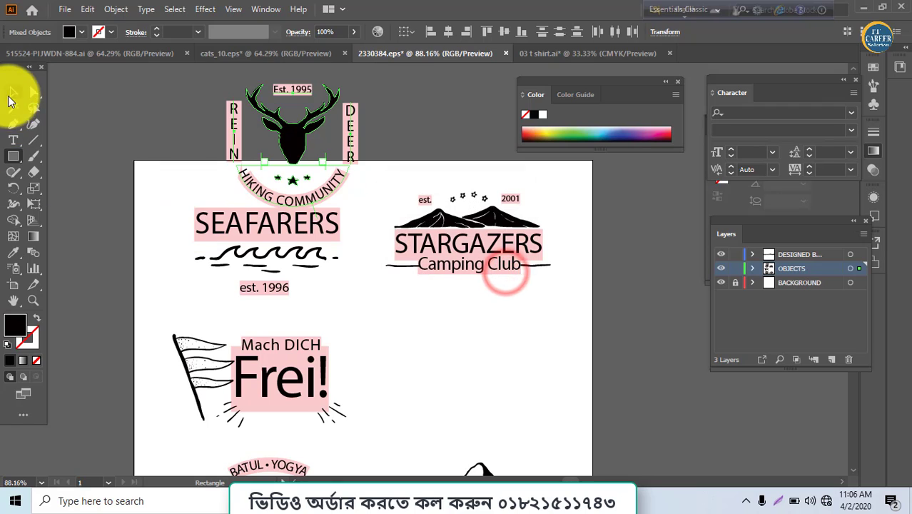
Copy the black deer head from 2330384.eps onto the artboard beside the WILD DEEER badge in 03 t shirt.ai.
{"action": "left_click", "coordinate": [13, 91]}
{"action": "left_click", "coordinate": [193, 183]}
{"action": "left_click", "coordinate": [304, 156]}
{"action": "left_click_drag", "start_coordinate": [304, 156], "coordinate": [252, 318]}
{"action": "left_click_drag", "start_coordinate": [190, 298], "coordinate": [181, 293]}
Trace the nose of the coloured deer with the Pen tool as a closed shape with black fill and no stroke.
{"action": "key", "text": "ctrl+plus"}
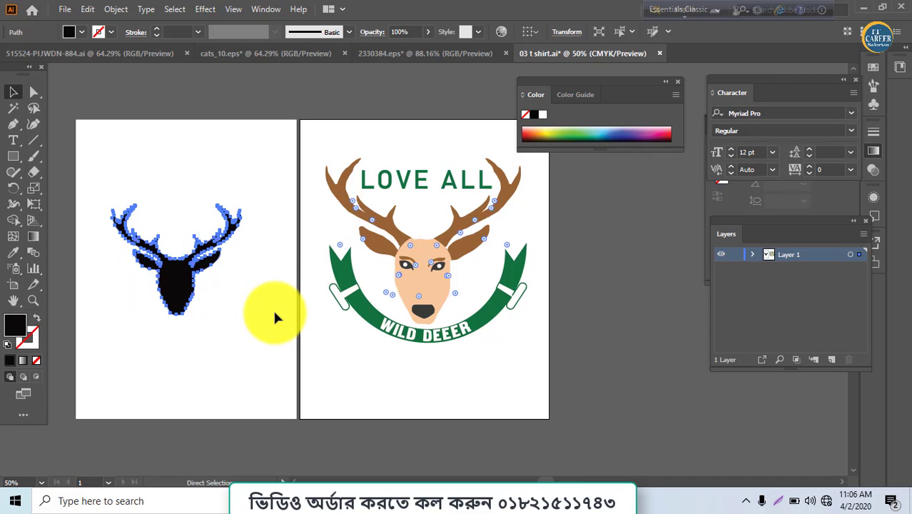
{"action": "key", "text": "ctrl+plus"}
{"action": "left_click_drag", "start_coordinate": [570, 318], "coordinate": [258, 318]}
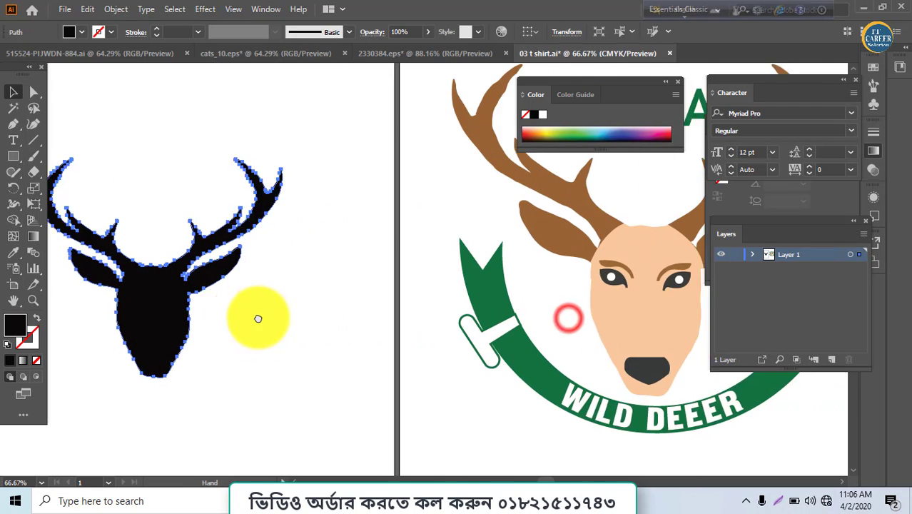
{"action": "mouse_move", "coordinate": [361, 321]}
{"action": "left_mouse_down"}
{"action": "mouse_move", "coordinate": [291, 322]}
{"action": "mouse_move", "coordinate": [201, 293]}
{"action": "left_mouse_up"}
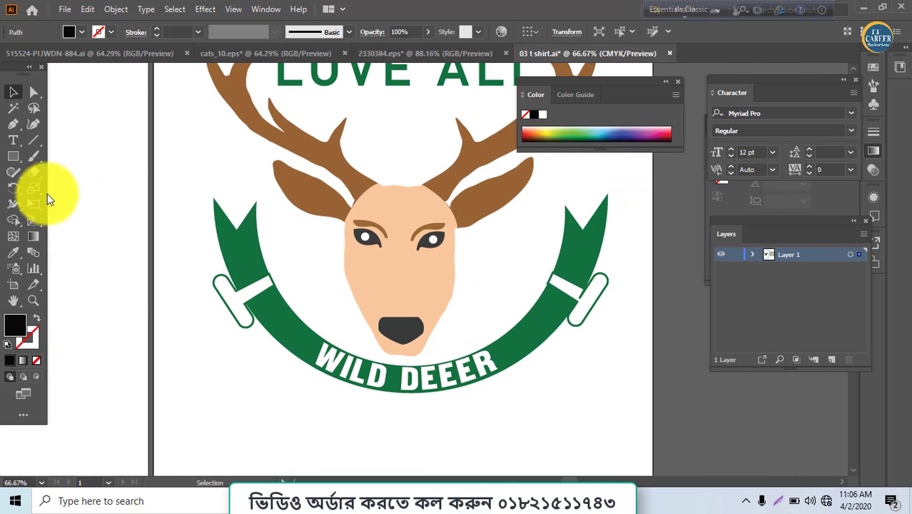
{"action": "left_click", "coordinate": [13, 122]}
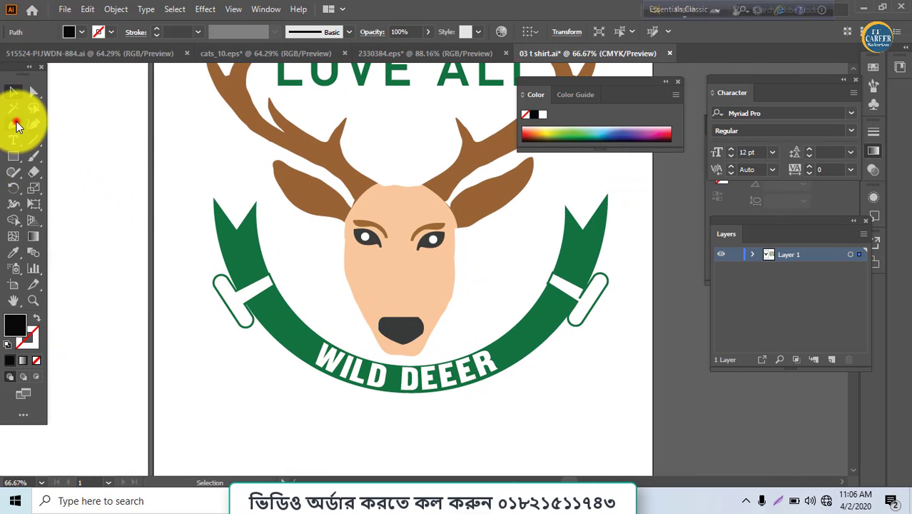
{"action": "left_click", "coordinate": [383, 324]}
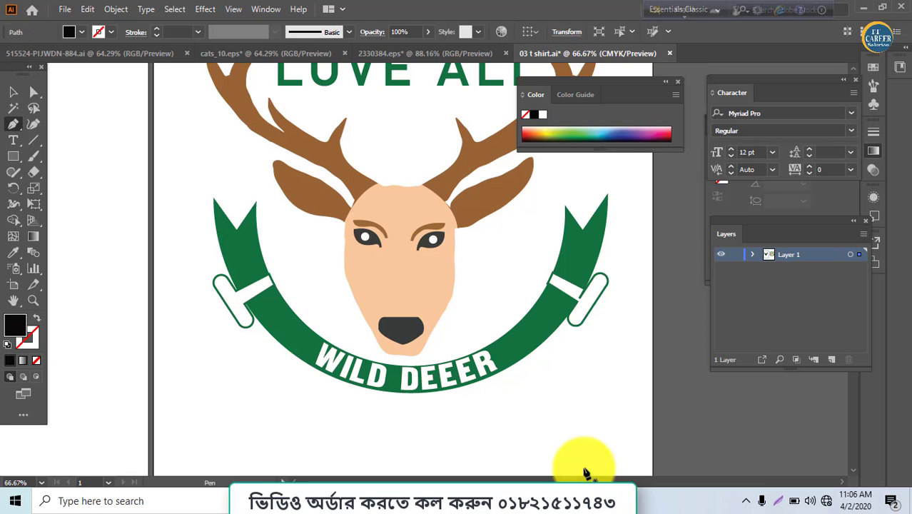
{"action": "left_click", "coordinate": [583, 472], "text": "ctrl"}
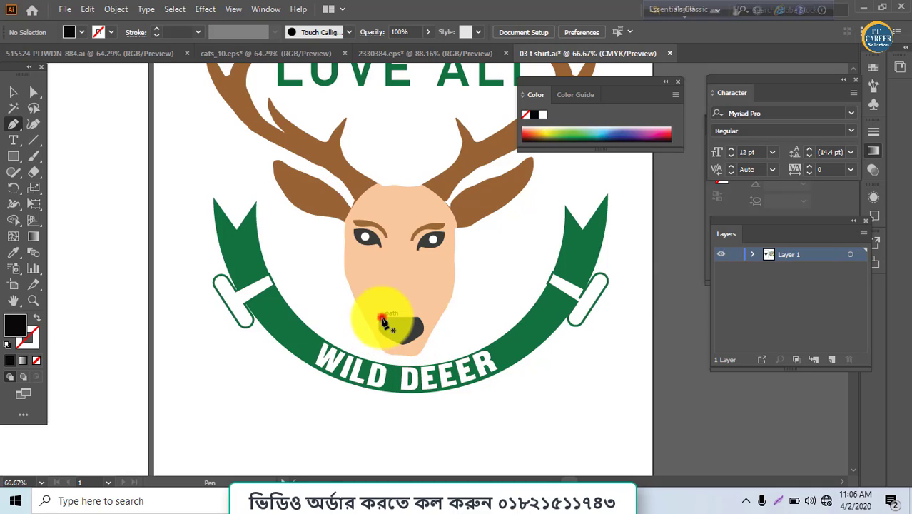
{"action": "mouse_move", "coordinate": [382, 319]}
{"action": "left_mouse_down"}
{"action": "mouse_move", "coordinate": [387, 342]}
{"action": "mouse_move", "coordinate": [428, 334]}
{"action": "mouse_move", "coordinate": [429, 321]}
{"action": "mouse_move", "coordinate": [383, 321]}
{"action": "left_mouse_up"}
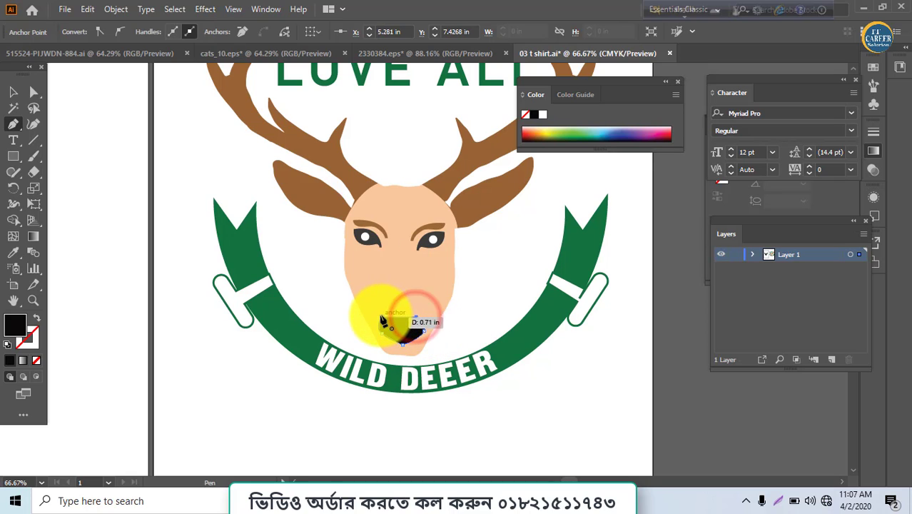
{"action": "left_click", "coordinate": [382, 317]}
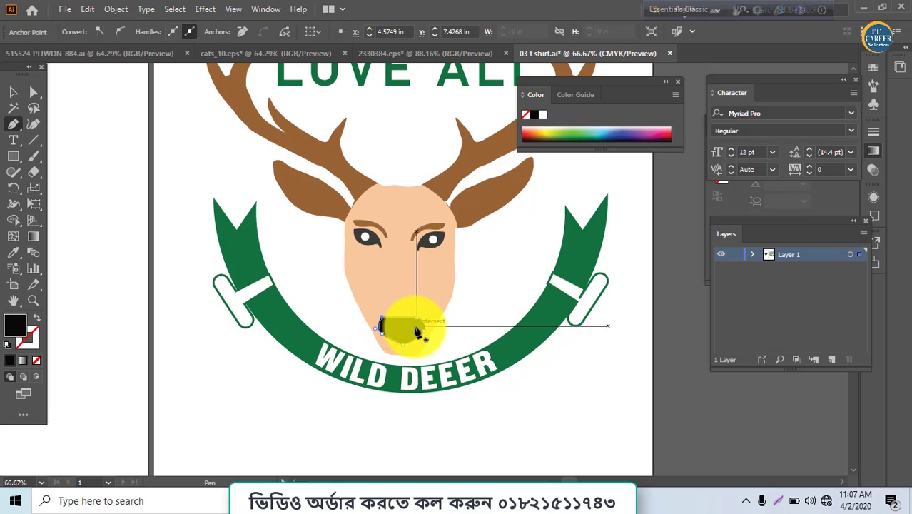
Trace the coloured deer's left eye outline, including its inner corner, with the Pen tool as a closed black shape.
{"action": "key", "text": "ctrl+plus"}
{"action": "key", "text": "ctrl+plus"}
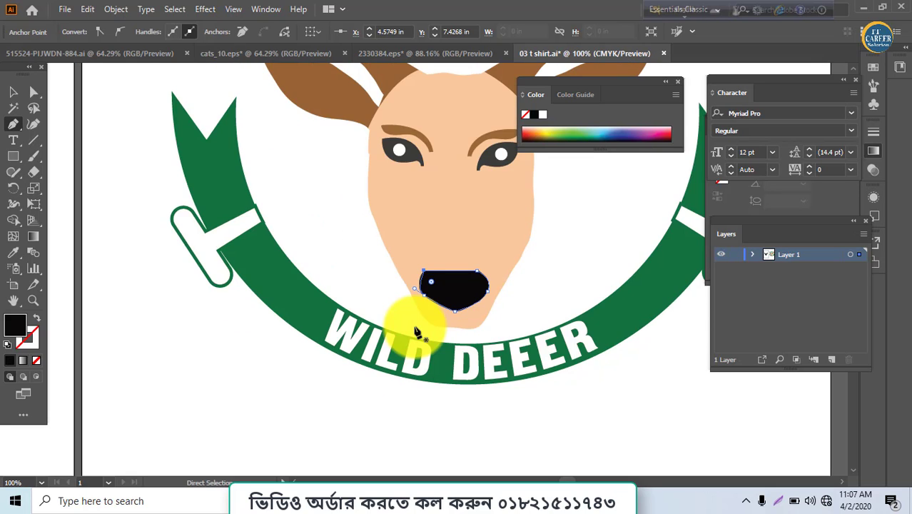
{"action": "scroll", "coordinate": [418, 331], "scroll_direction": "up", "scroll_amount": 3}
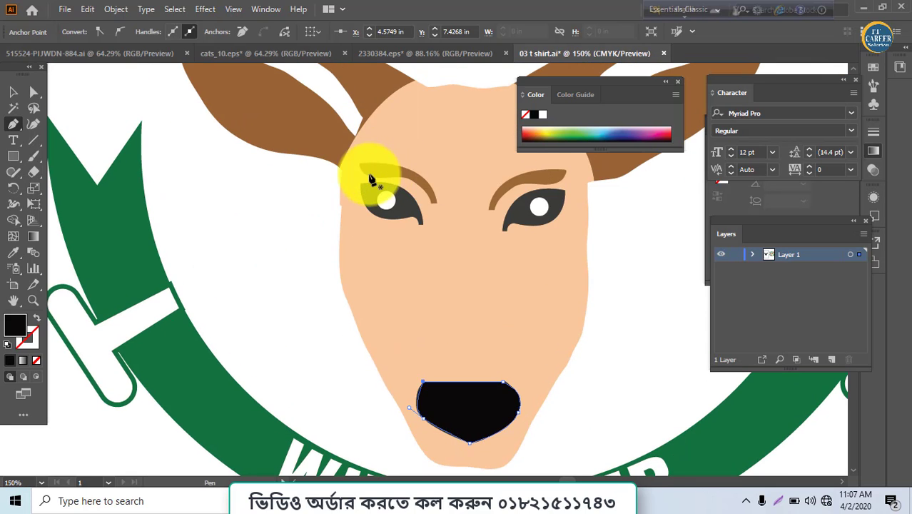
{"action": "left_click", "coordinate": [361, 185]}
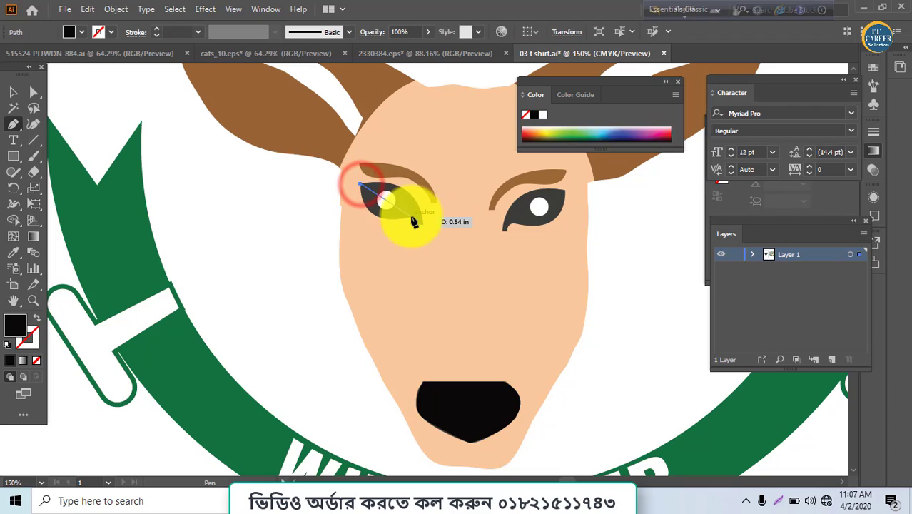
{"action": "left_click_drag", "start_coordinate": [387, 214], "coordinate": [468, 205]}
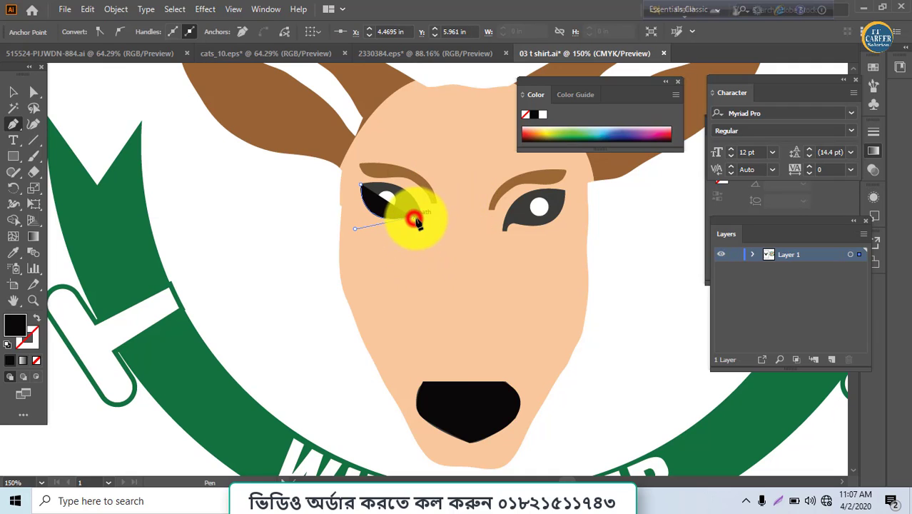
{"action": "left_click_drag", "start_coordinate": [417, 222], "coordinate": [422, 229]}
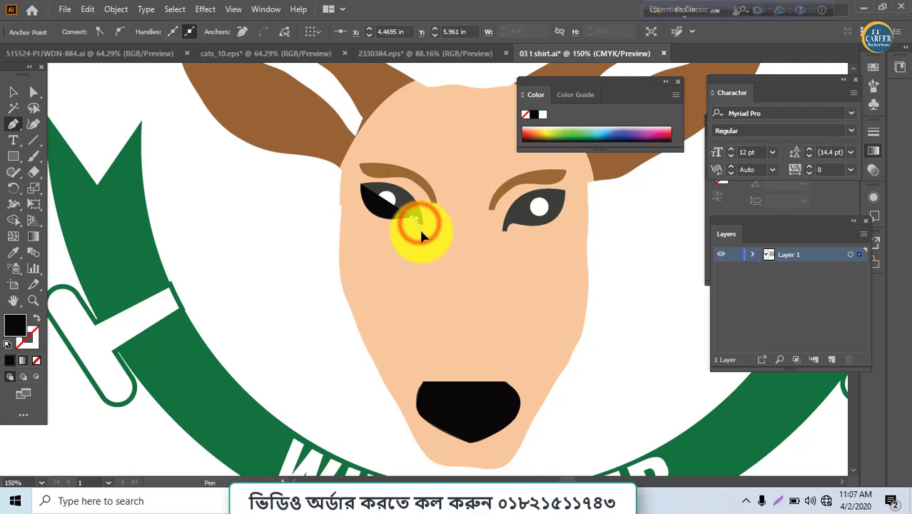
{"action": "left_click", "coordinate": [421, 233]}
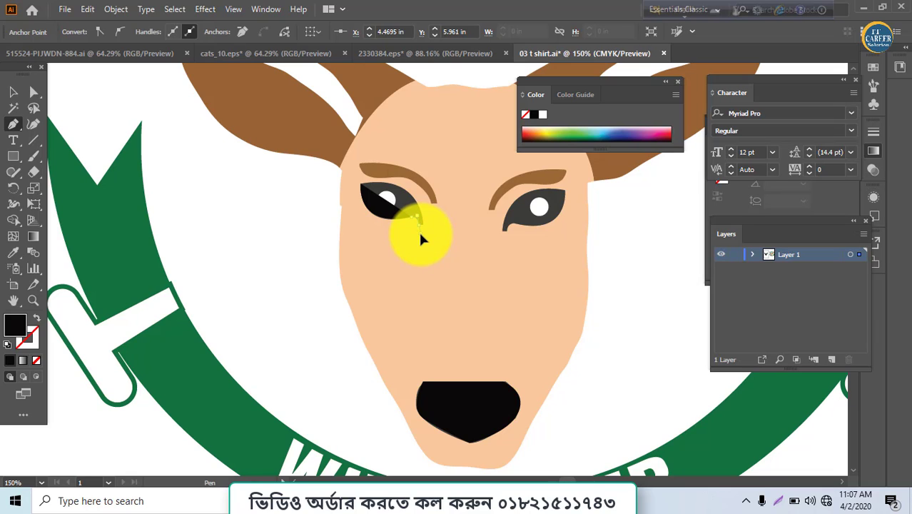
{"action": "left_click_drag", "start_coordinate": [421, 225], "coordinate": [301, 197]}
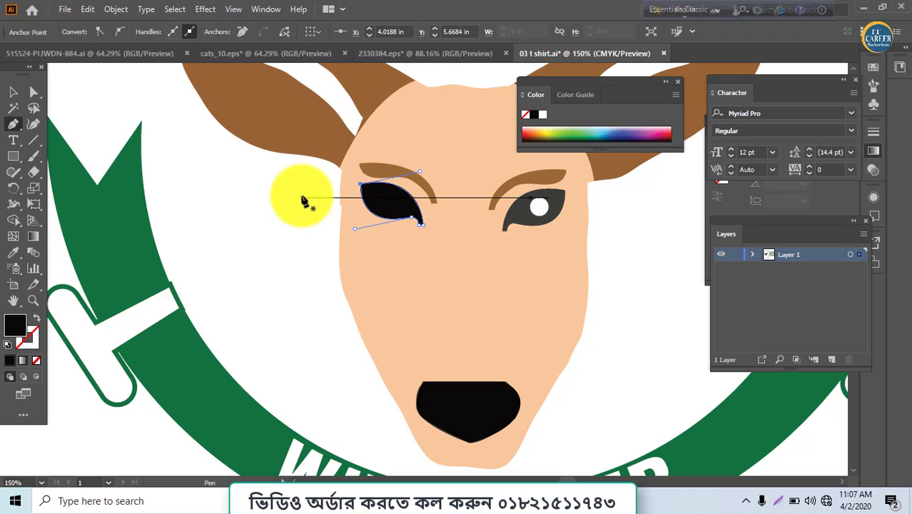
Draw a small circle over the pupil of the traced left eye with the Ellipse tool and fill it white.
{"action": "left_click", "coordinate": [11, 153]}
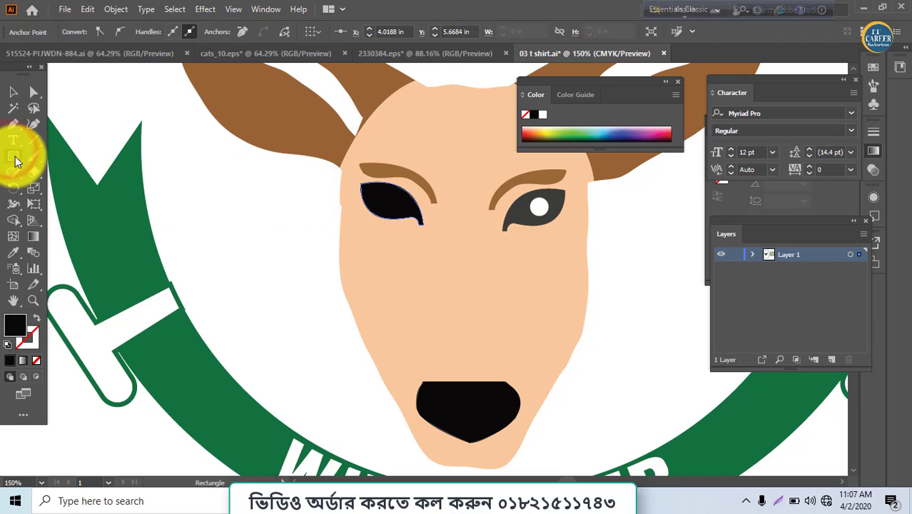
{"action": "left_click_drag", "start_coordinate": [15, 158], "coordinate": [63, 188]}
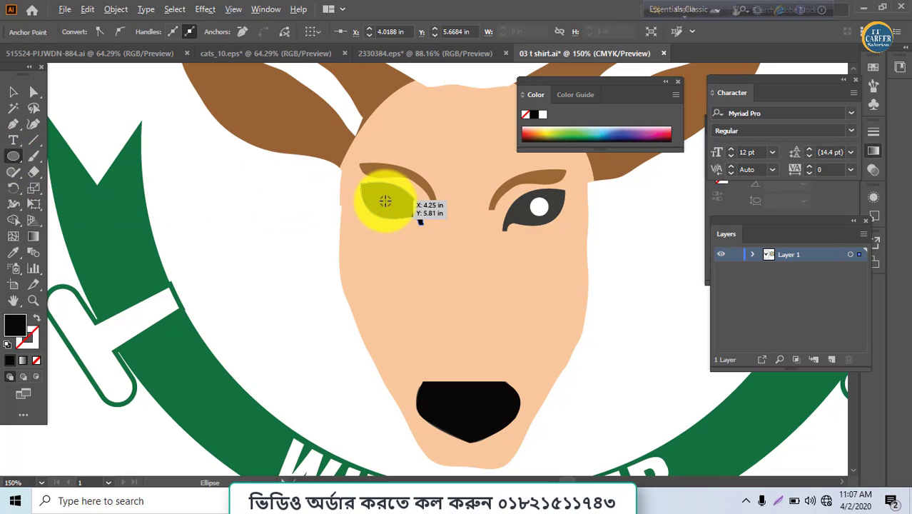
{"action": "left_click_drag", "start_coordinate": [386, 201], "coordinate": [391, 209]}
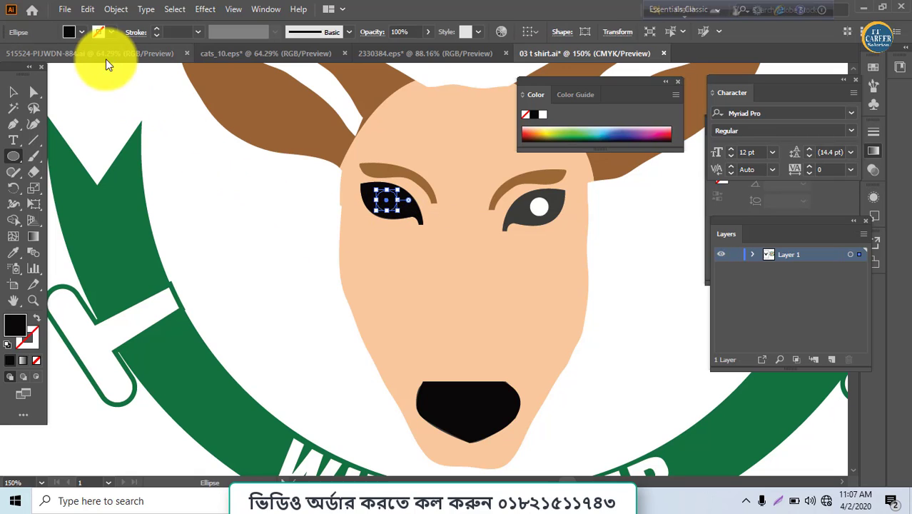
{"action": "left_click", "coordinate": [82, 31]}
{"action": "left_click", "coordinate": [26, 55]}
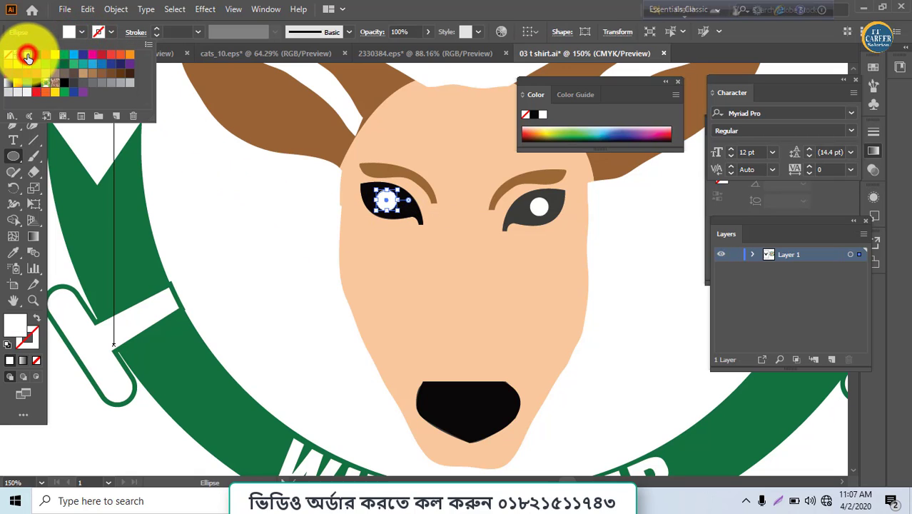
Trace the left eyebrow with the Pen tool and fill it with the brown sampled from the deer's ear.
{"action": "left_click", "coordinate": [10, 124]}
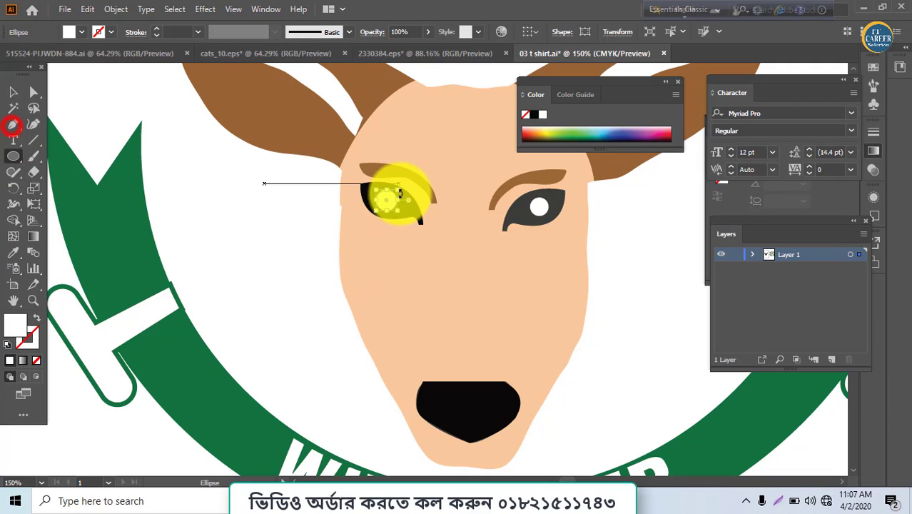
{"action": "left_click", "coordinate": [360, 160]}
{"action": "left_click", "coordinate": [473, 266]}
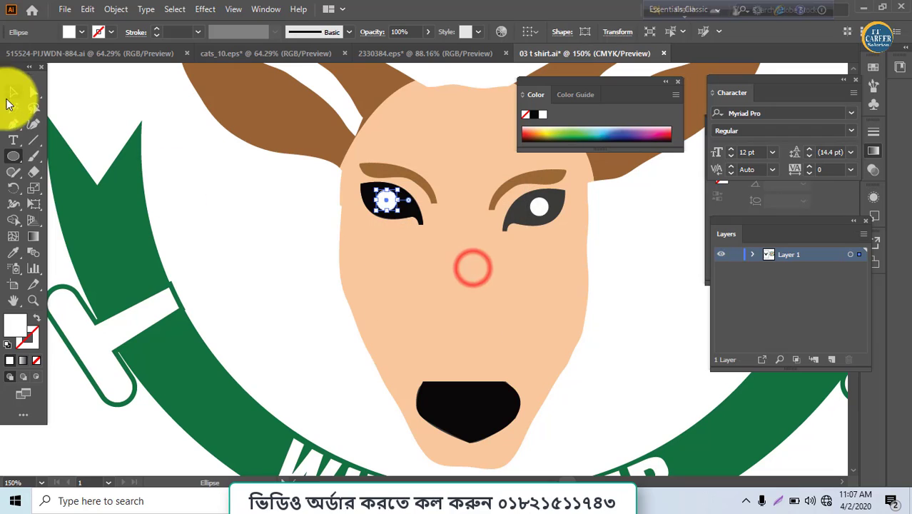
{"action": "left_click", "coordinate": [13, 123]}
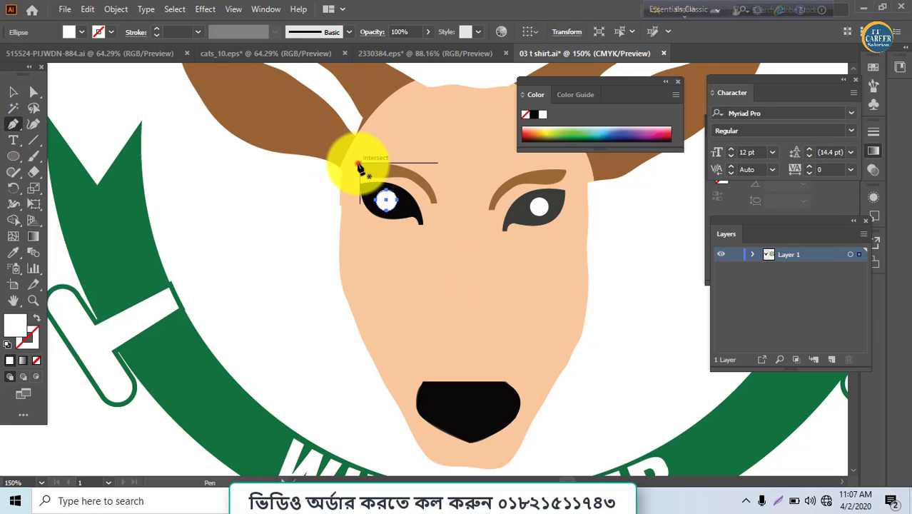
{"action": "left_click", "coordinate": [359, 164]}
{"action": "left_click_drag", "start_coordinate": [401, 176], "coordinate": [433, 174]}
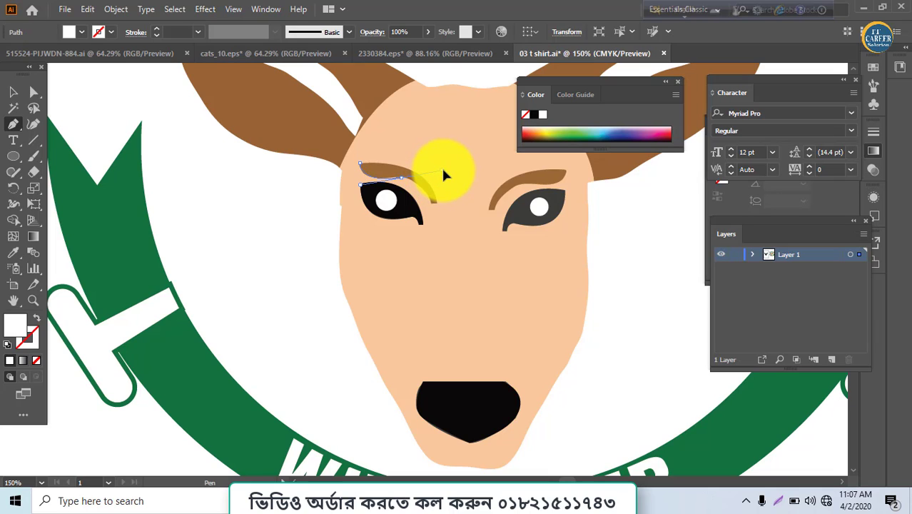
{"action": "left_click_drag", "start_coordinate": [443, 170], "coordinate": [437, 227]}
{"action": "left_click", "coordinate": [400, 177]}
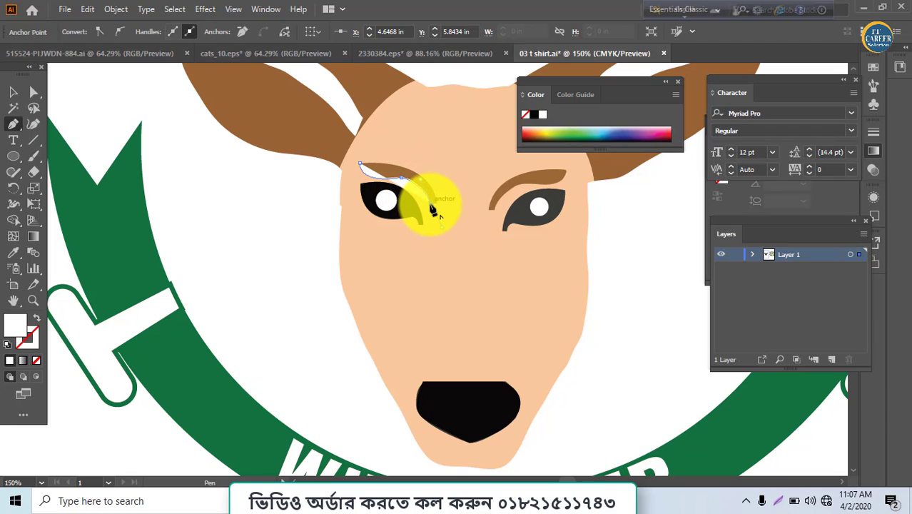
{"action": "left_click", "coordinate": [432, 207]}
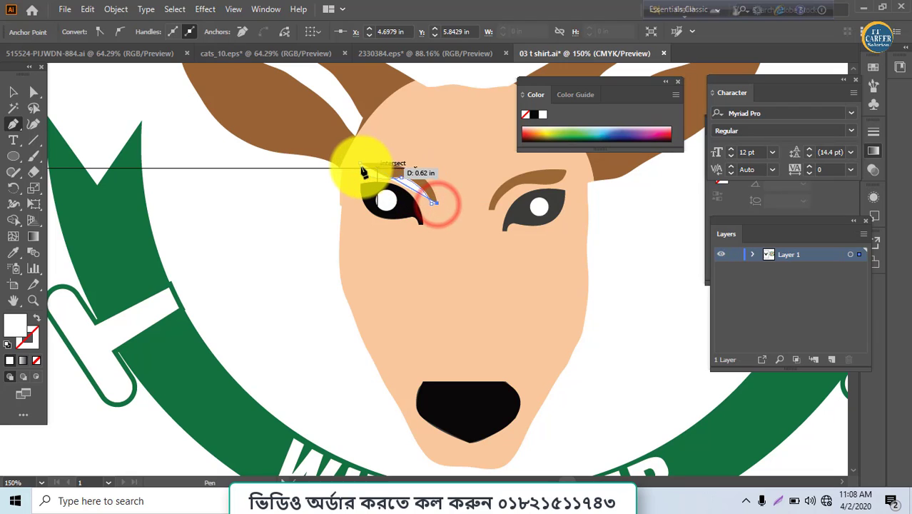
{"action": "left_click_drag", "start_coordinate": [360, 167], "coordinate": [285, 166]}
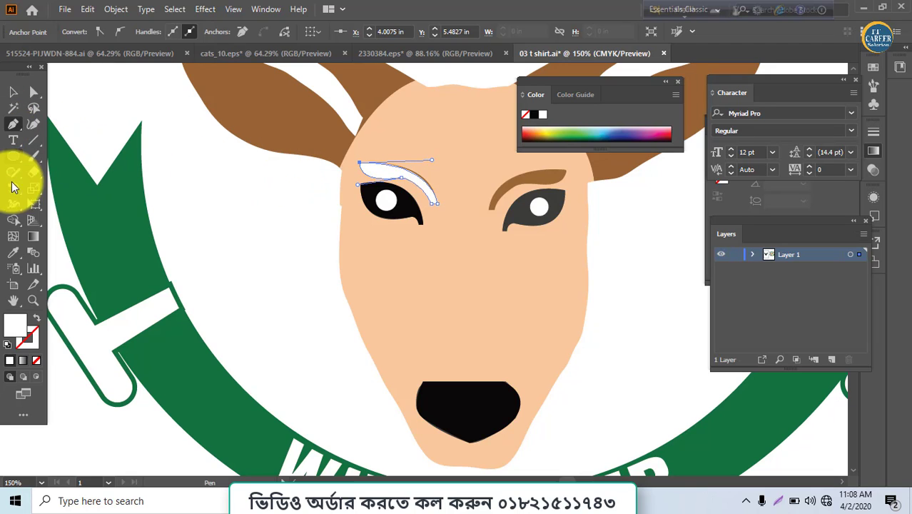
{"action": "left_click", "coordinate": [15, 255]}
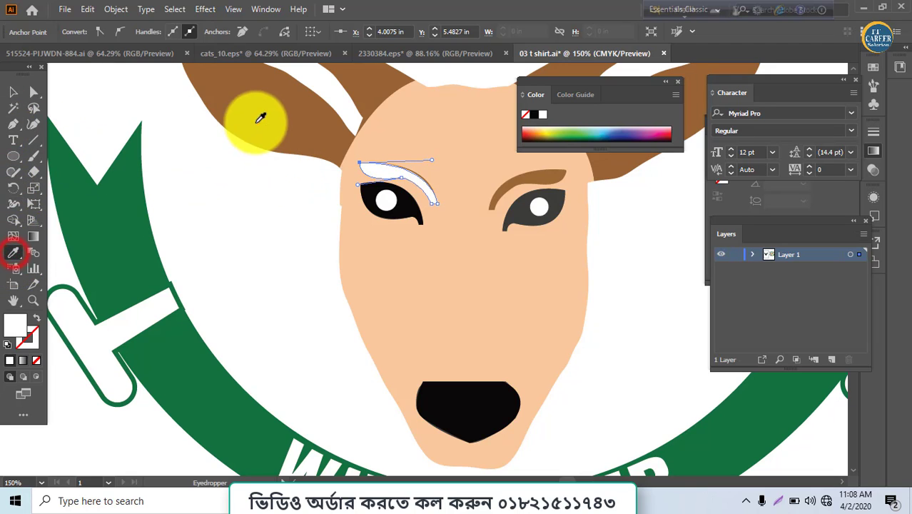
{"action": "left_click", "coordinate": [256, 118]}
Group the traced left eye, pupil and eyebrow and make a copy reflected across the vertical axis.
{"action": "left_click", "coordinate": [13, 92]}
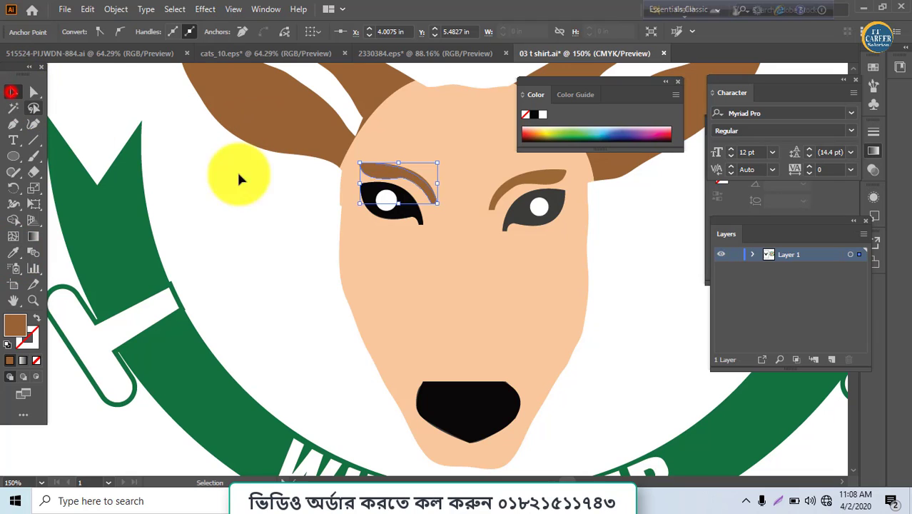
{"action": "left_click", "coordinate": [421, 244]}
{"action": "left_click_drag", "start_coordinate": [461, 252], "coordinate": [328, 147]}
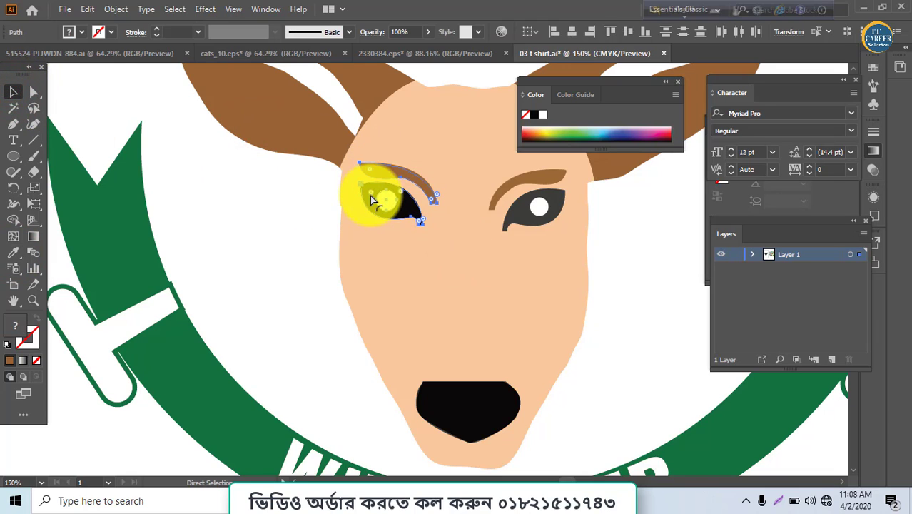
{"action": "left_click", "coordinate": [17, 193]}
{"action": "left_click_drag", "start_coordinate": [17, 192], "coordinate": [37, 206]}
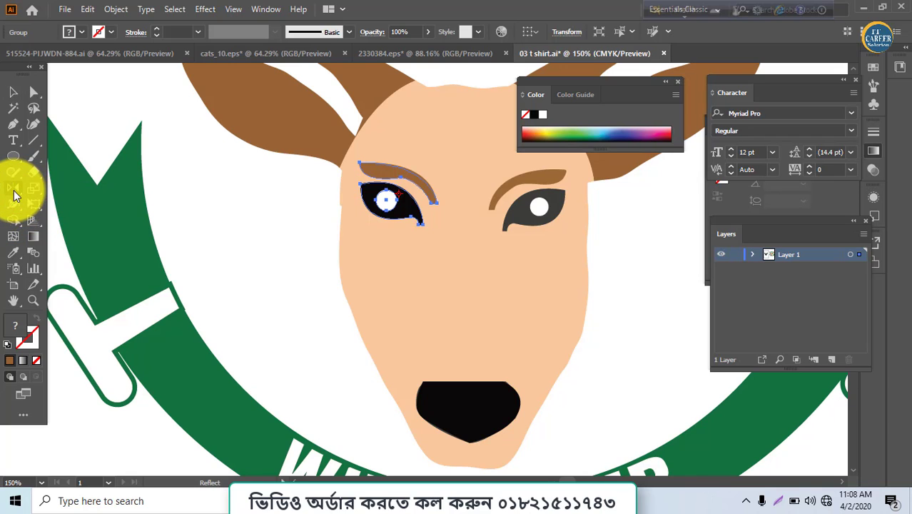
{"action": "double_click", "coordinate": [11, 192]}
{"action": "left_click", "coordinate": [54, 277]}
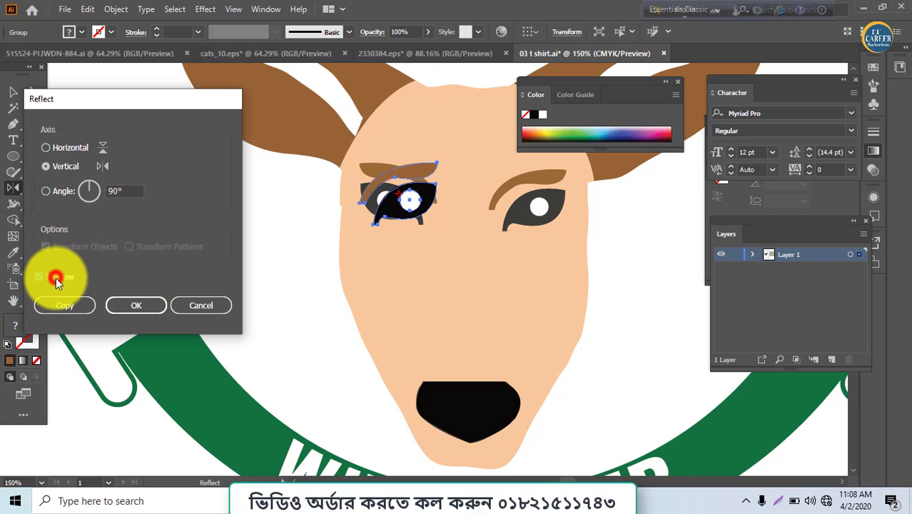
{"action": "left_click", "coordinate": [51, 304]}
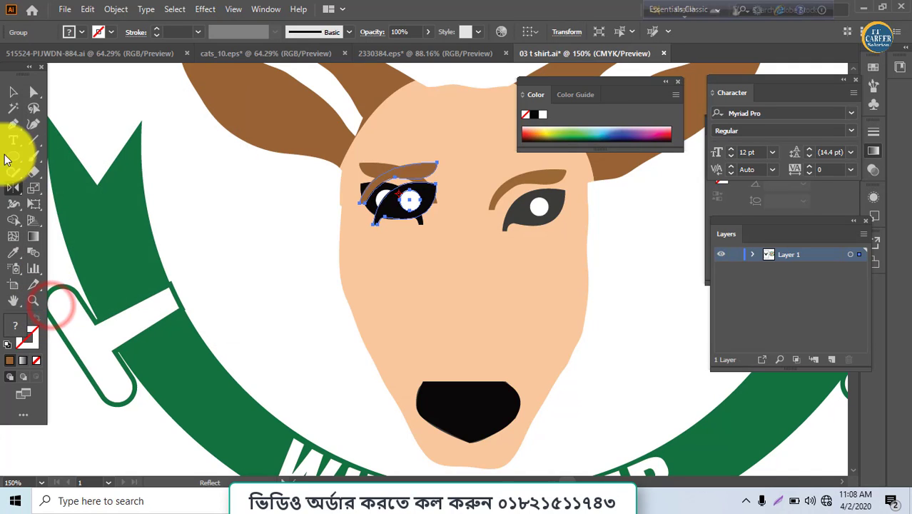
Place the reflected copy over the deer's right eye and eyebrow, and group both traced eyes with the nose.
{"action": "left_click", "coordinate": [17, 94]}
{"action": "left_click_drag", "start_coordinate": [393, 208], "coordinate": [518, 213]}
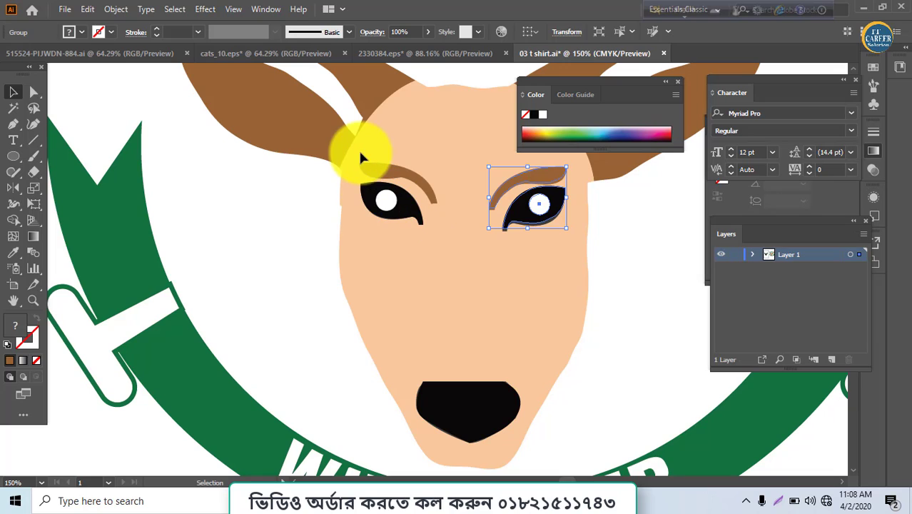
{"action": "left_click_drag", "start_coordinate": [360, 152], "coordinate": [560, 410]}
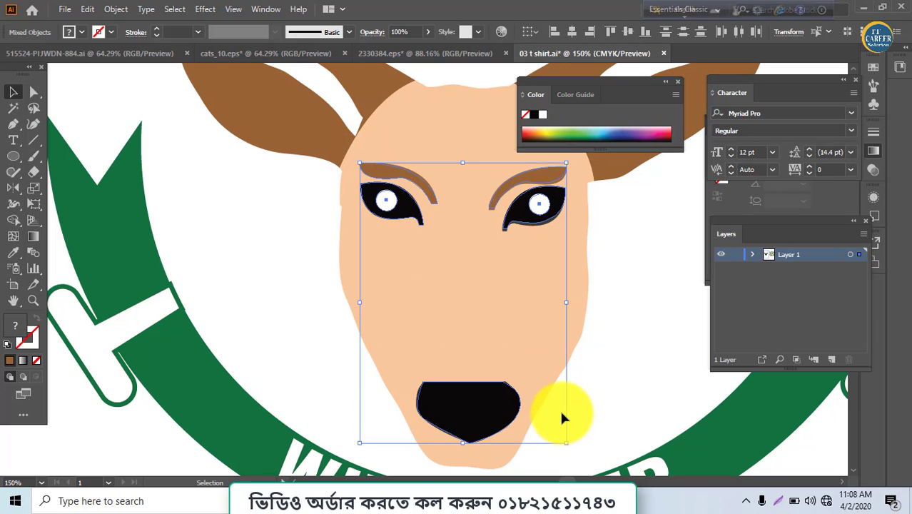
{"action": "key", "text": "ctrl+g"}
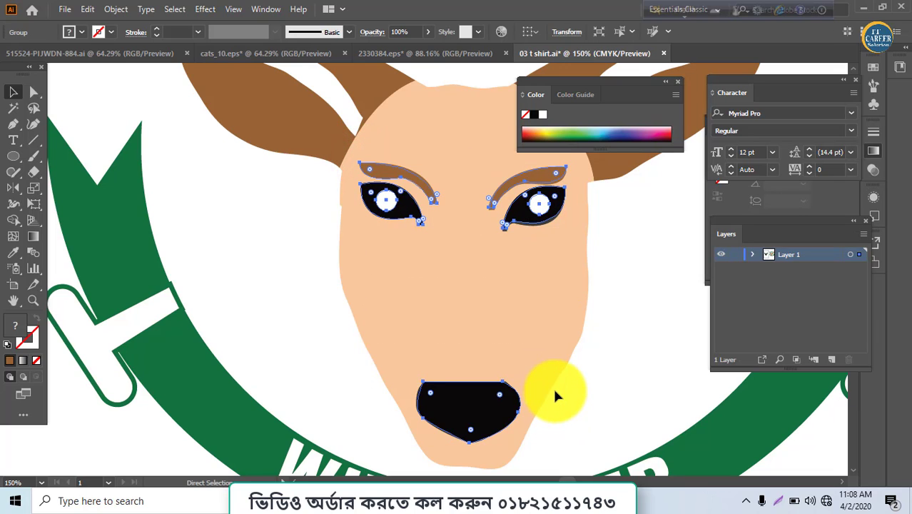
Move the grouped traced eyes, eyebrows and nose off the reference badge to beside the black deer silhouette.
{"action": "key", "text": "ctrl+minus"}
{"action": "key", "text": "ctrl+minus"}
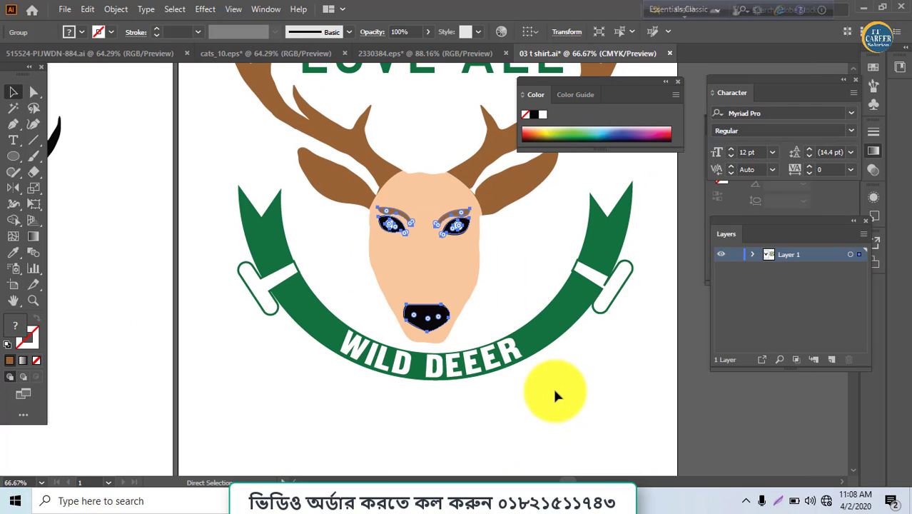
{"action": "left_click_drag", "start_coordinate": [528, 379], "coordinate": [792, 413]}
{"action": "left_click_drag", "start_coordinate": [658, 265], "coordinate": [293, 303]}
{"action": "left_click", "coordinate": [204, 385]}
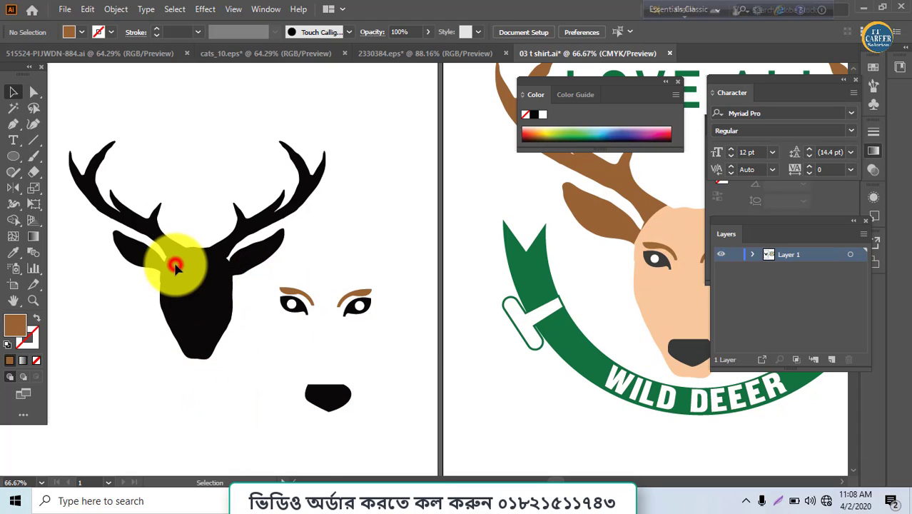
{"action": "key", "text": "ctrl+a"}
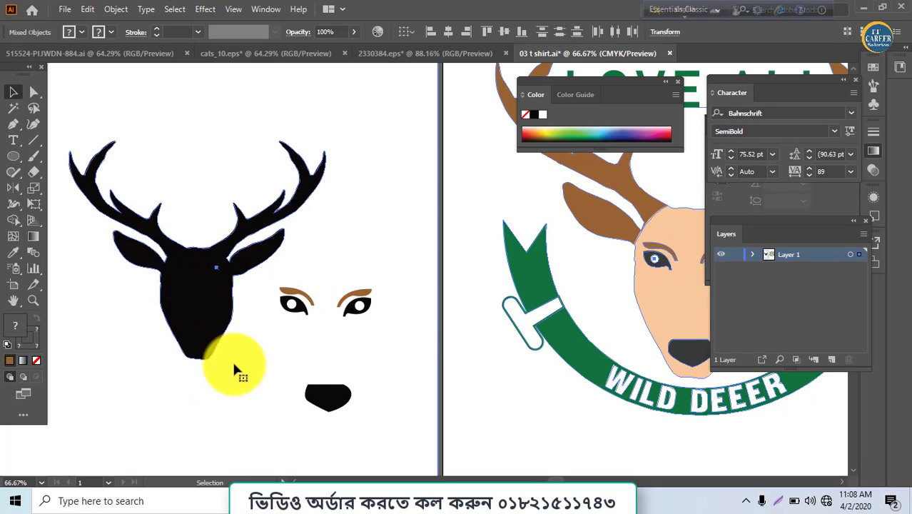
{"action": "left_click", "coordinate": [344, 341]}
{"action": "double_click", "coordinate": [167, 302]}
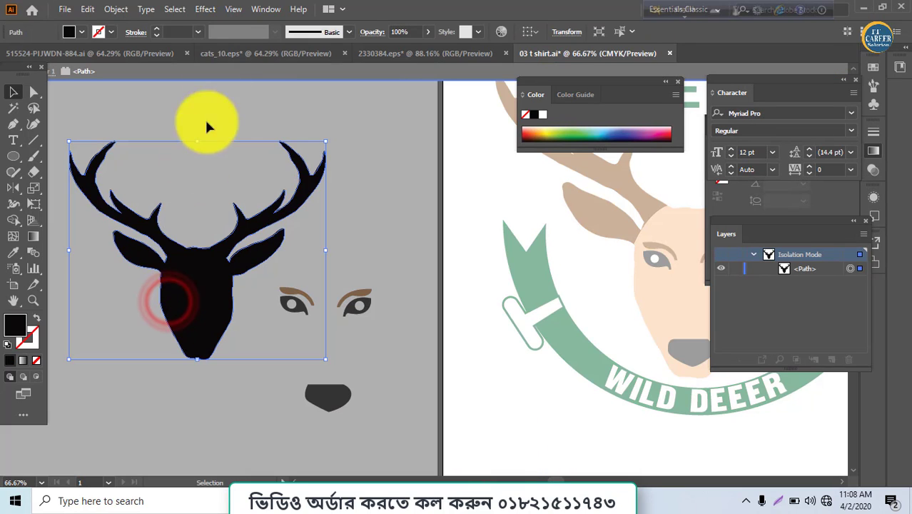
{"action": "left_click", "coordinate": [219, 68]}
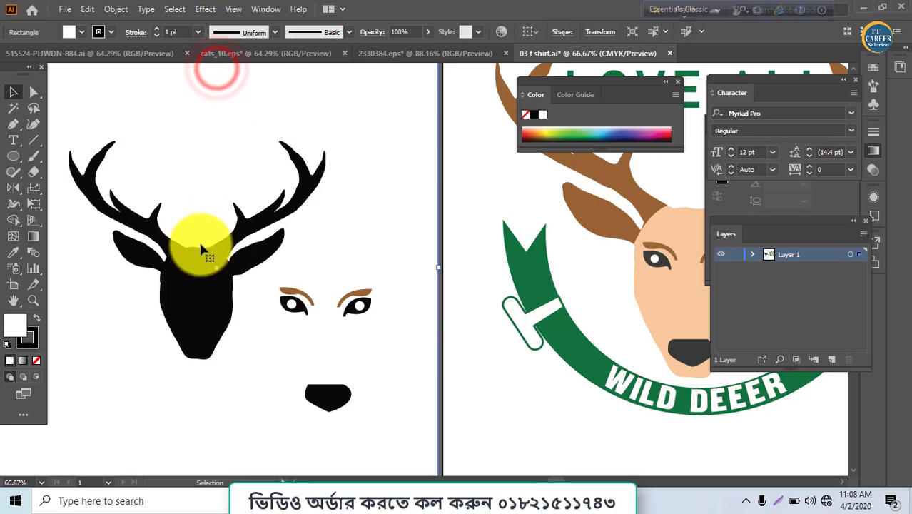
Fill the black deer silhouette with the peach sampled from the reference deer's face.
{"action": "left_click", "coordinate": [205, 293]}
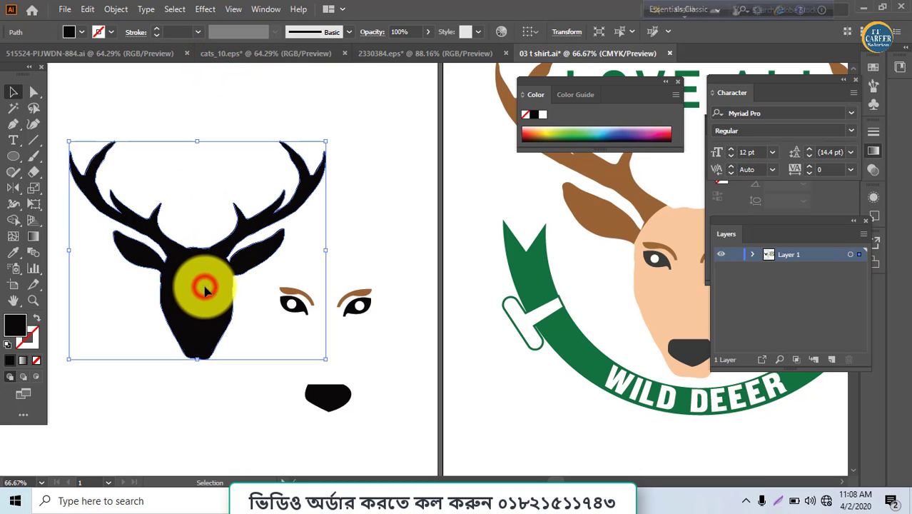
{"action": "left_click", "coordinate": [12, 254]}
{"action": "left_click", "coordinate": [655, 306]}
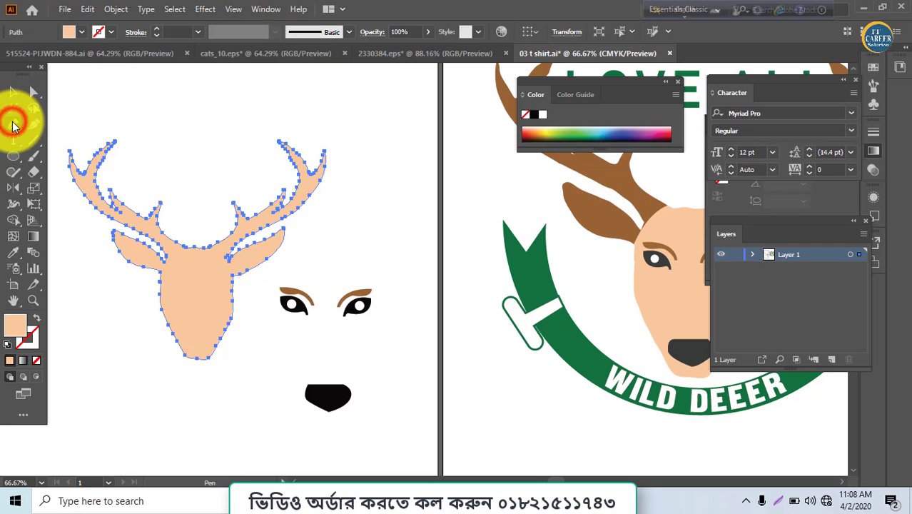
Enlarge the peach deer silhouette and place the traced eyes, eyebrows and nose on its face.
{"action": "left_click", "coordinate": [14, 91]}
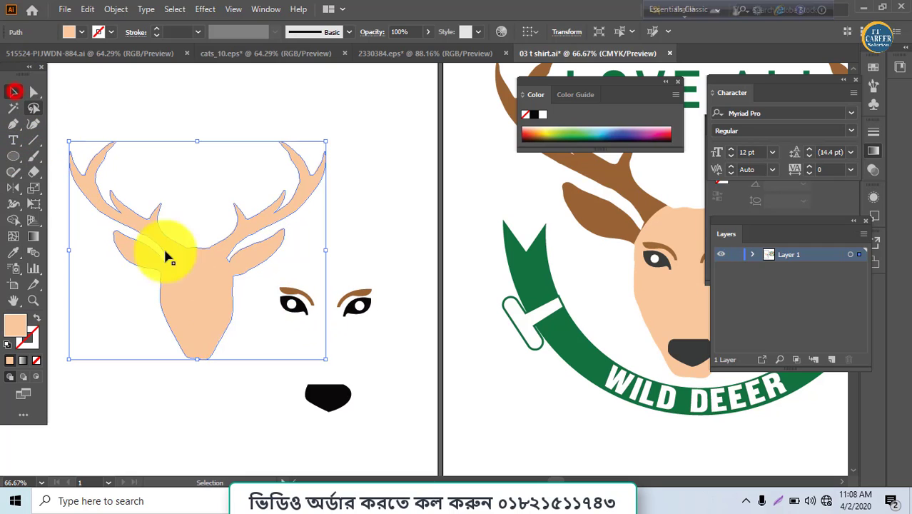
{"action": "left_click_drag", "start_coordinate": [325, 356], "coordinate": [235, 379]}
{"action": "left_click", "coordinate": [341, 405]}
{"action": "left_click", "coordinate": [297, 378]}
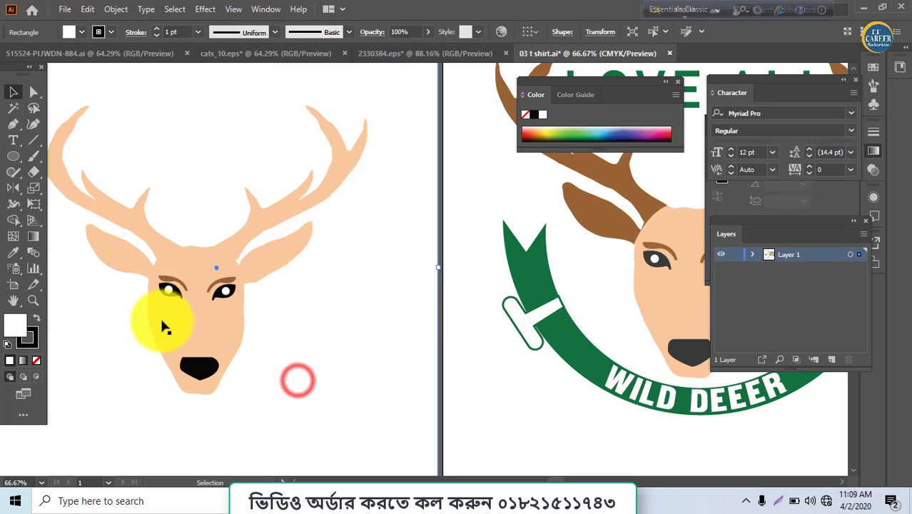
Draw a curve from the left ear's base over the forehead to the right cheek with the Pen tool, without fill or stroke.
{"action": "left_click", "coordinate": [12, 155]}
{"action": "left_click", "coordinate": [12, 124]}
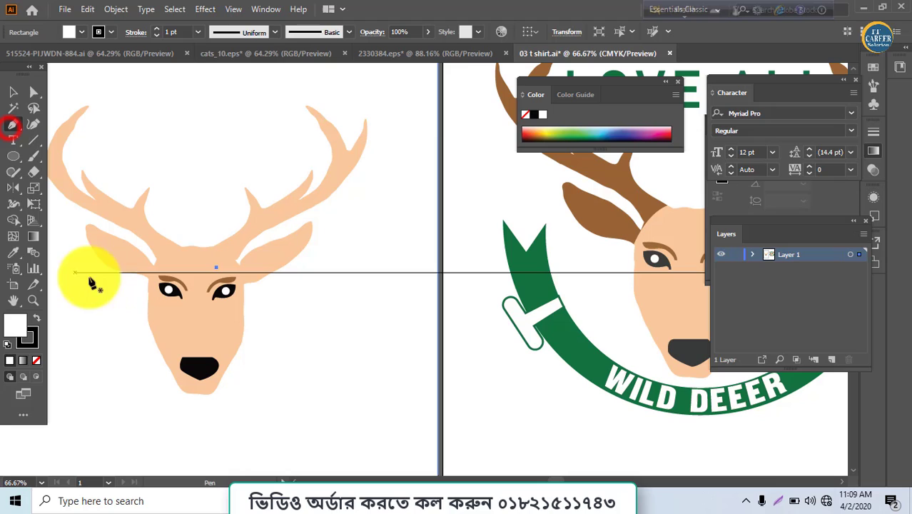
{"action": "left_click", "coordinate": [144, 281]}
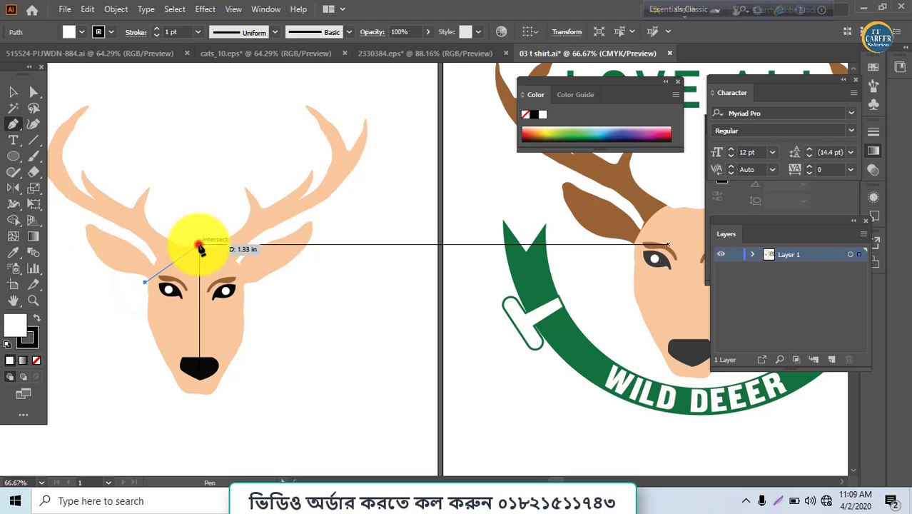
{"action": "left_click", "coordinate": [198, 246]}
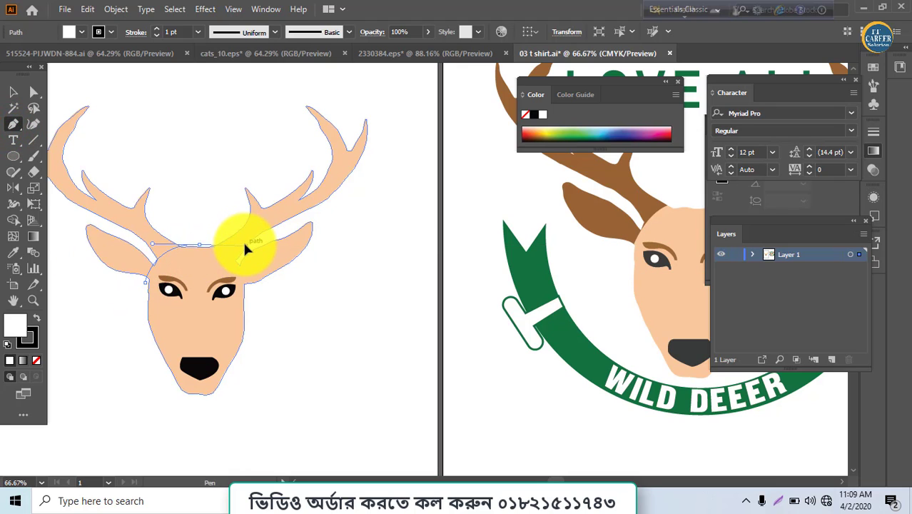
{"action": "left_click_drag", "start_coordinate": [245, 248], "coordinate": [246, 246]}
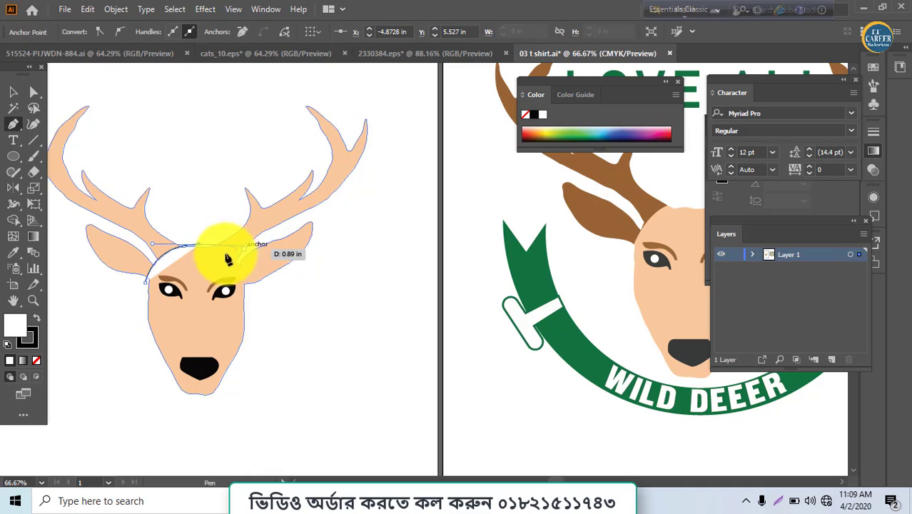
{"action": "left_click", "coordinate": [251, 327]}
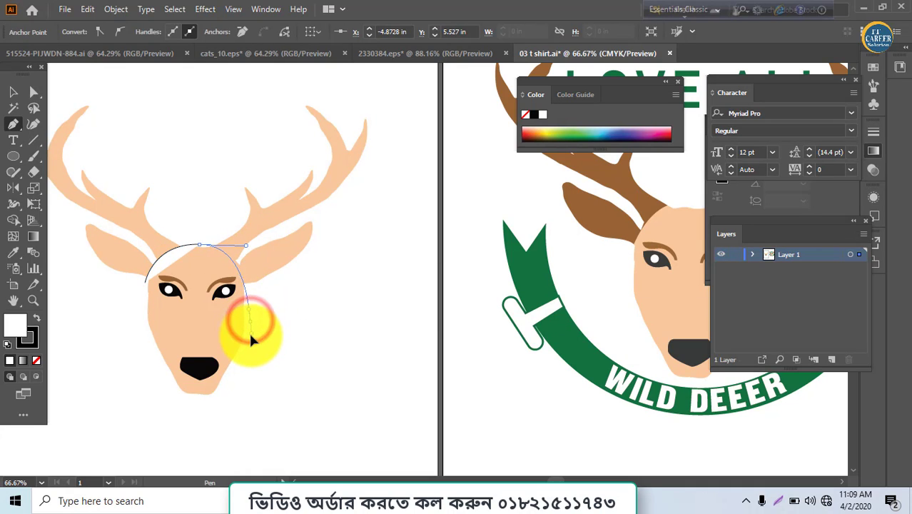
{"action": "left_click_drag", "start_coordinate": [250, 334], "coordinate": [243, 337]}
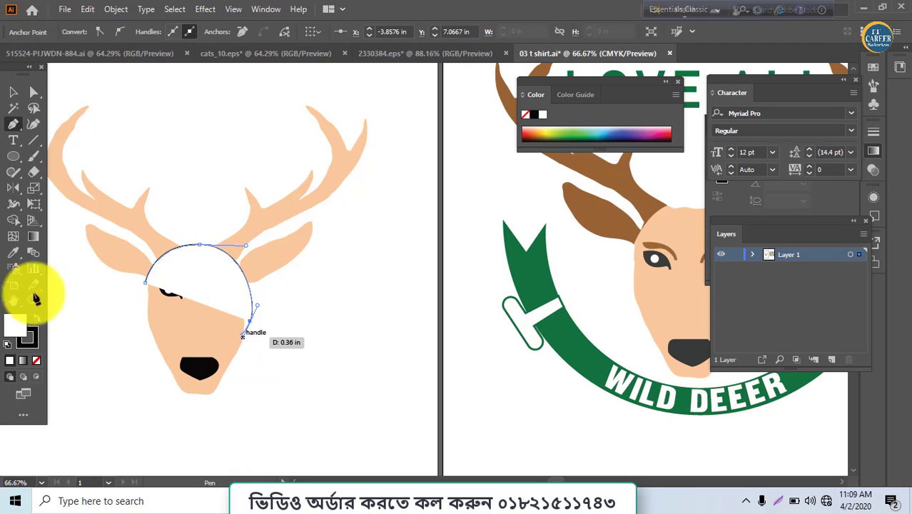
{"action": "left_click", "coordinate": [36, 359]}
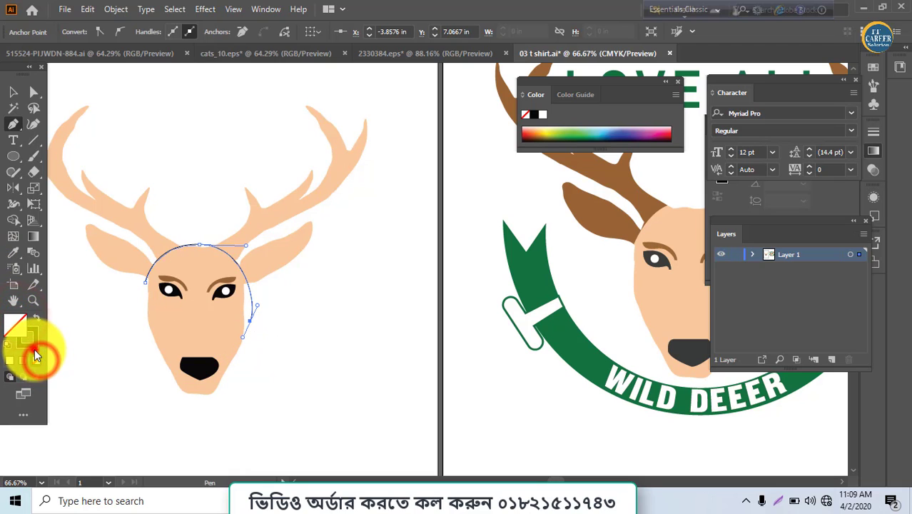
{"action": "left_click", "coordinate": [33, 348]}
{"action": "left_click", "coordinate": [37, 359]}
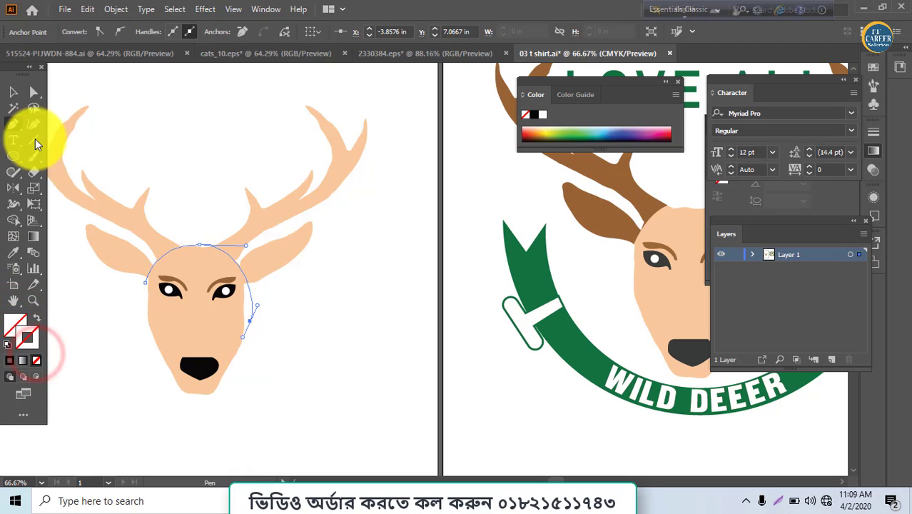
Select the curve with the deer silhouette and separate the antlers and ears from the face using the Shape Builder tool.
{"action": "left_click", "coordinate": [13, 91]}
{"action": "left_click_drag", "start_coordinate": [147, 178], "coordinate": [215, 252]}
{"action": "left_click", "coordinate": [214, 247]}
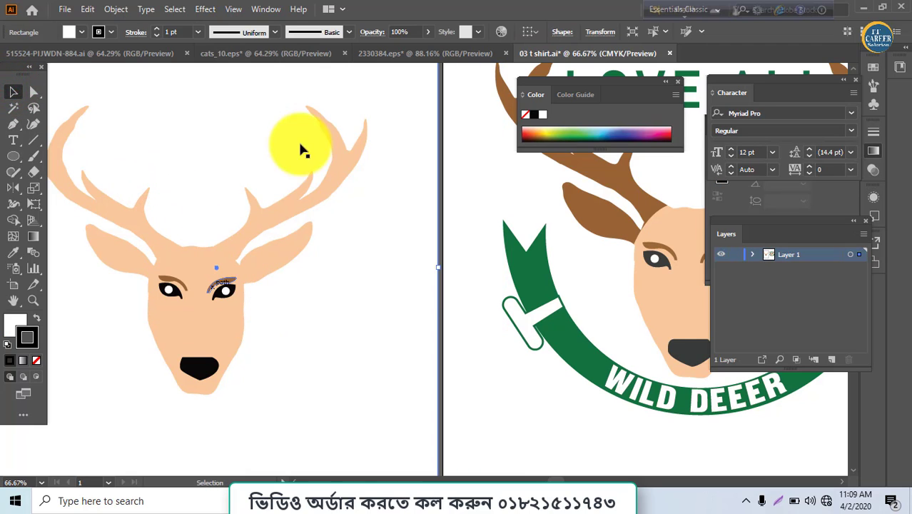
{"action": "left_click", "coordinate": [468, 279]}
{"action": "left_click", "coordinate": [428, 279]}
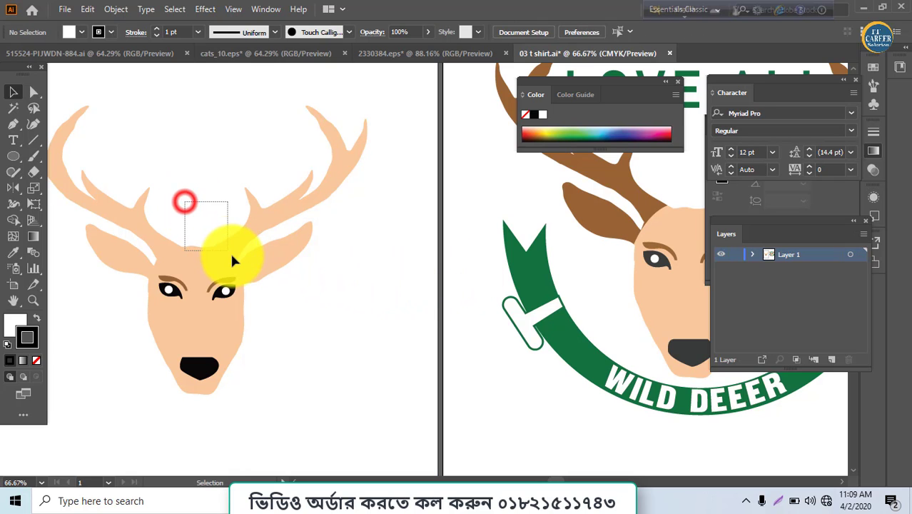
{"action": "left_click_drag", "start_coordinate": [230, 250], "coordinate": [230, 251]}
{"action": "left_click", "coordinate": [14, 220]}
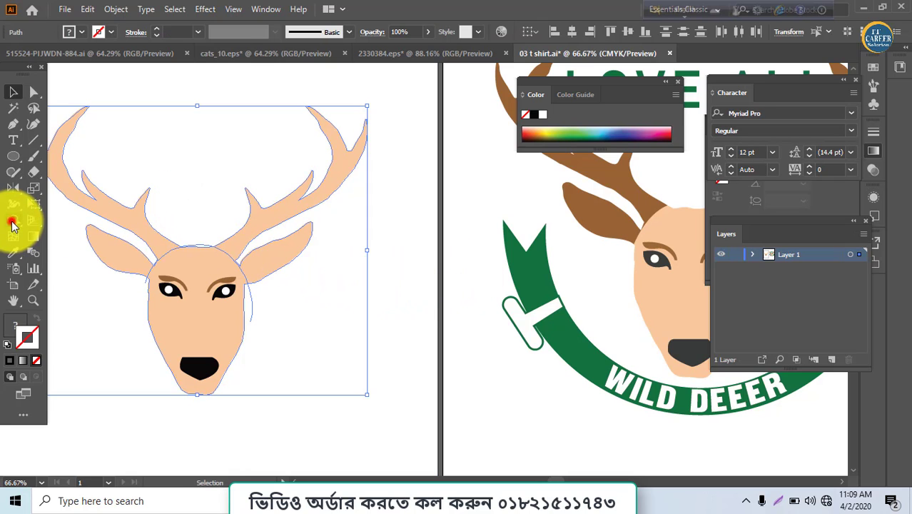
{"action": "left_click", "coordinate": [144, 222], "text": "alt"}
{"action": "left_click", "coordinate": [129, 253], "text": "alt"}
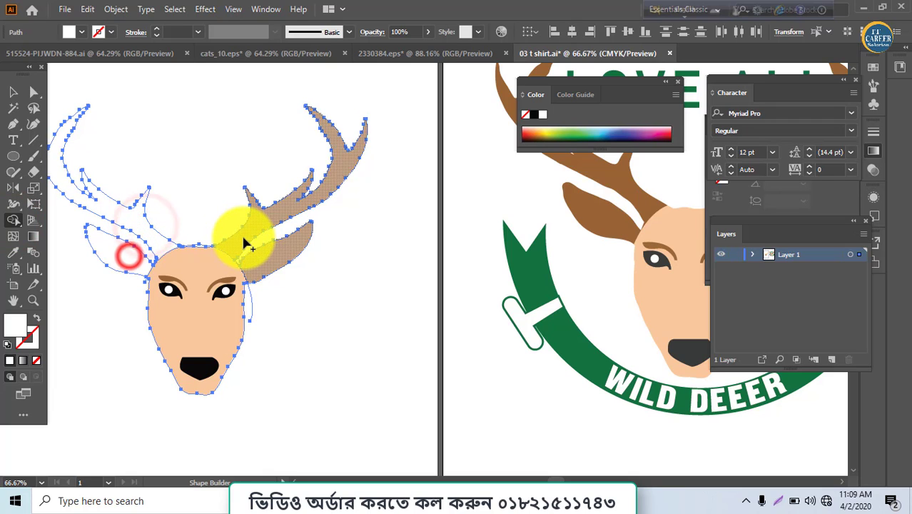
{"action": "left_click", "coordinate": [244, 239], "text": "alt"}
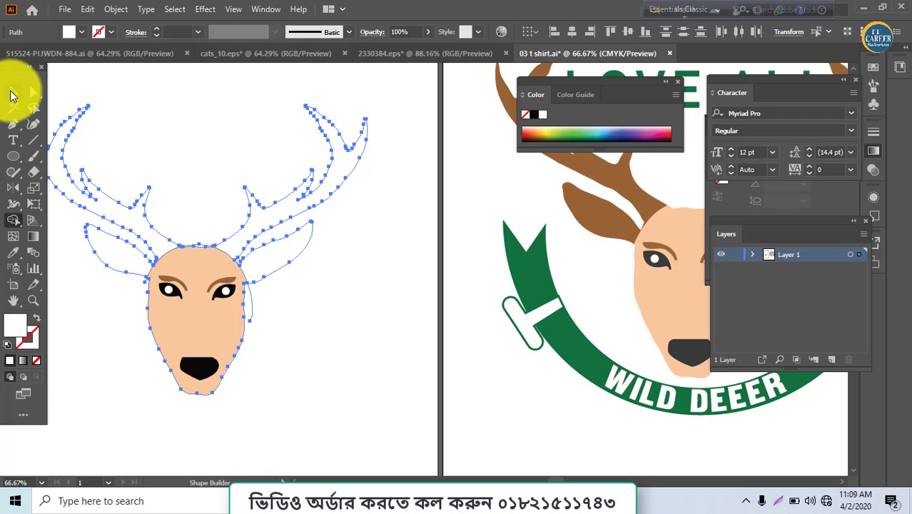
Delete the leftover curve pieces beside the right cheek and the left ear's base.
{"action": "left_click", "coordinate": [13, 90]}
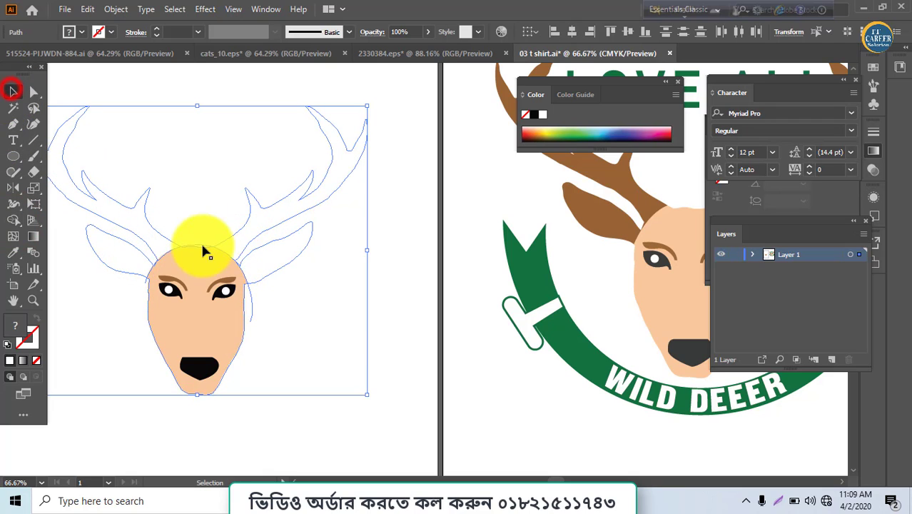
{"action": "left_click", "coordinate": [388, 306]}
{"action": "left_click", "coordinate": [250, 303]}
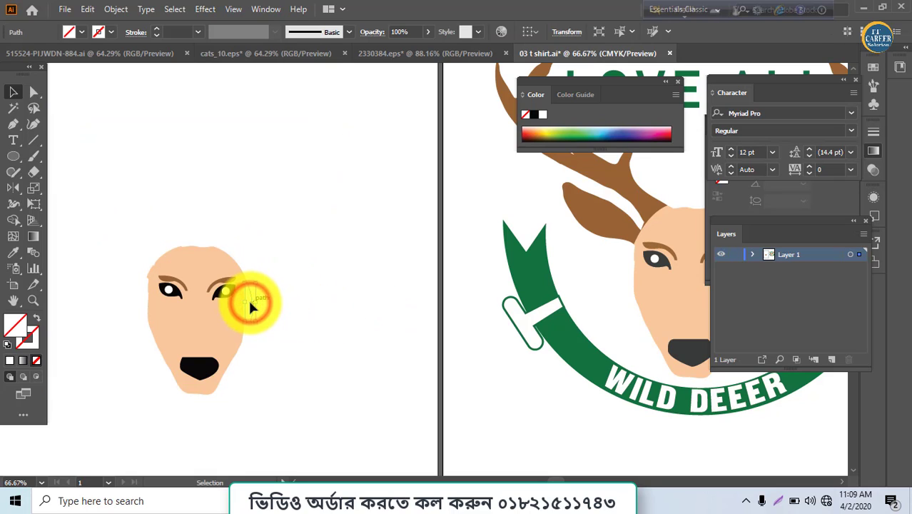
{"action": "key", "text": "Delete"}
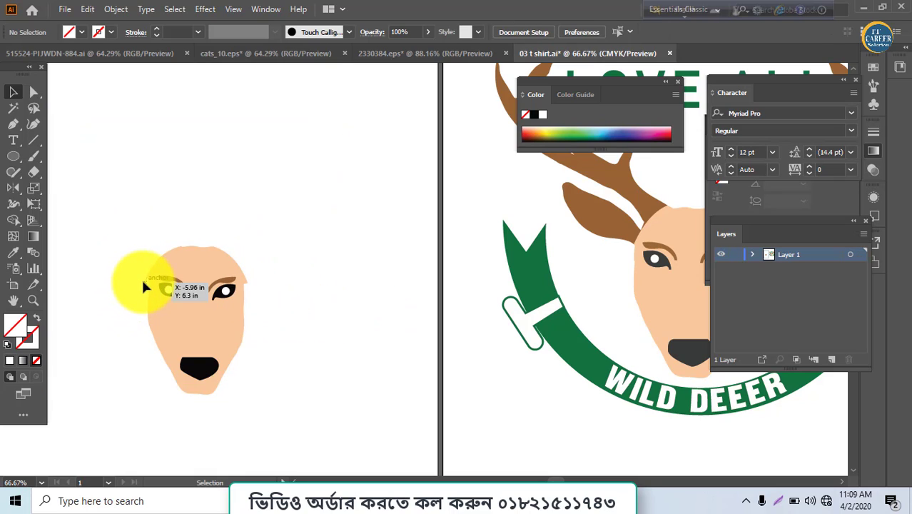
{"action": "left_click", "coordinate": [140, 286]}
{"action": "key", "text": "Delete"}
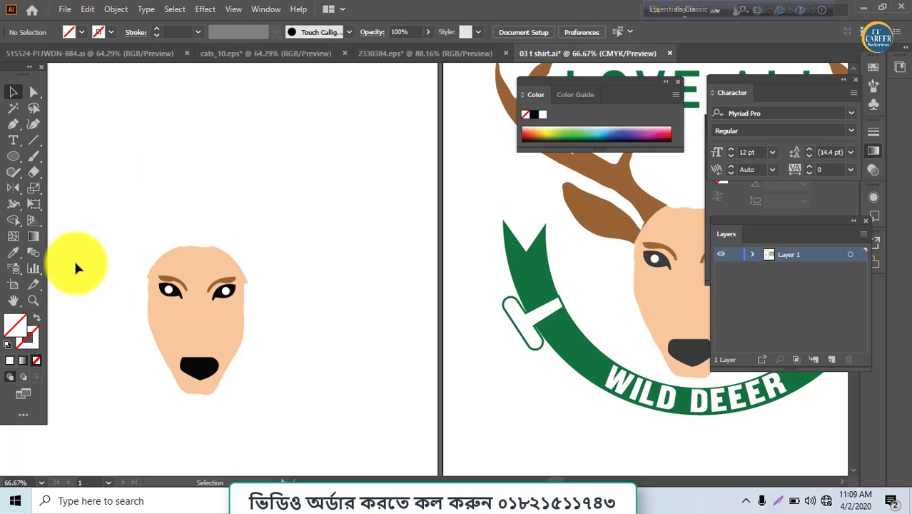
Fill both antlers and ears with the brown sampled from the reference deer's ear.
{"action": "left_click_drag", "start_coordinate": [75, 259], "coordinate": [136, 165]}
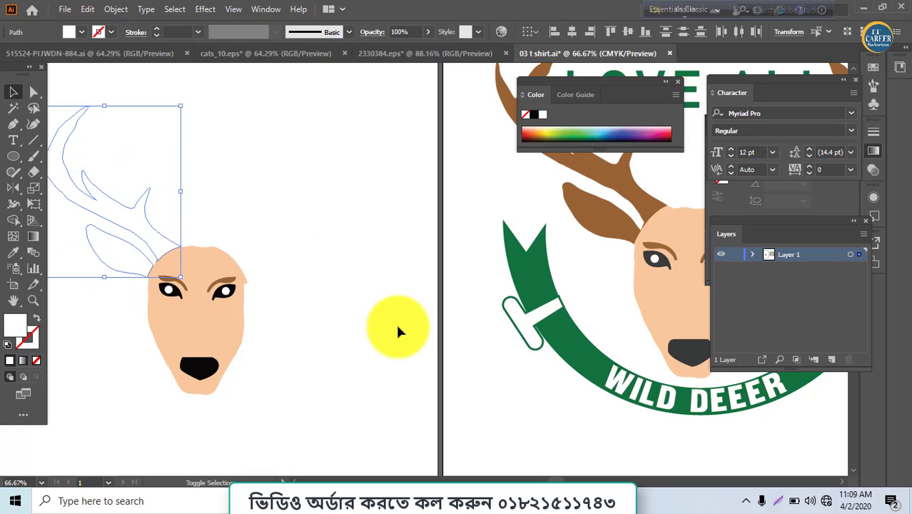
{"action": "left_click_drag", "start_coordinate": [374, 317], "coordinate": [241, 126]}
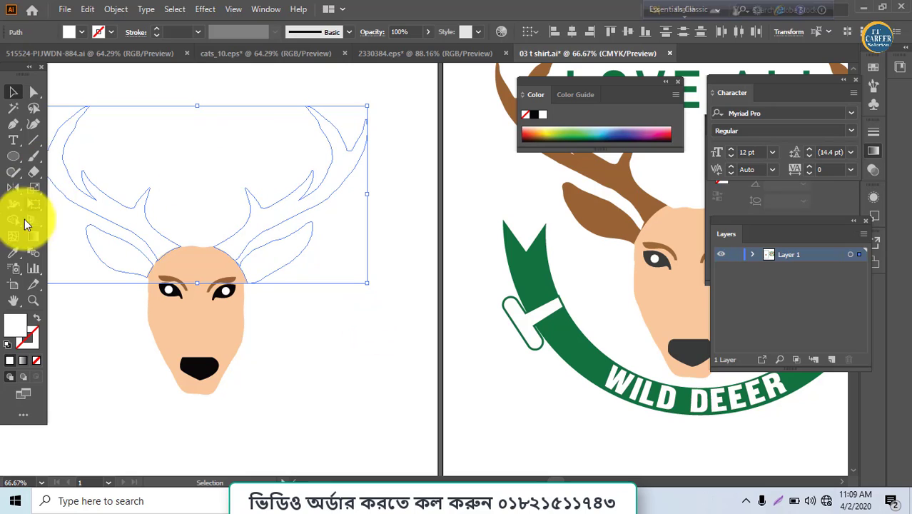
{"action": "left_click", "coordinate": [13, 251]}
{"action": "left_click", "coordinate": [574, 202]}
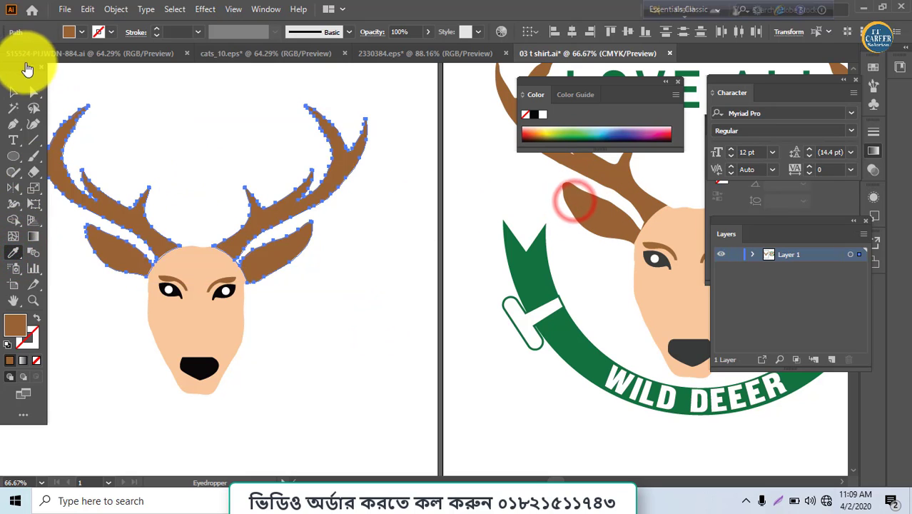
Group the antlers, ears, face, eyes and nose of the recreated deer head.
{"action": "left_click", "coordinate": [12, 92]}
{"action": "left_click", "coordinate": [357, 384]}
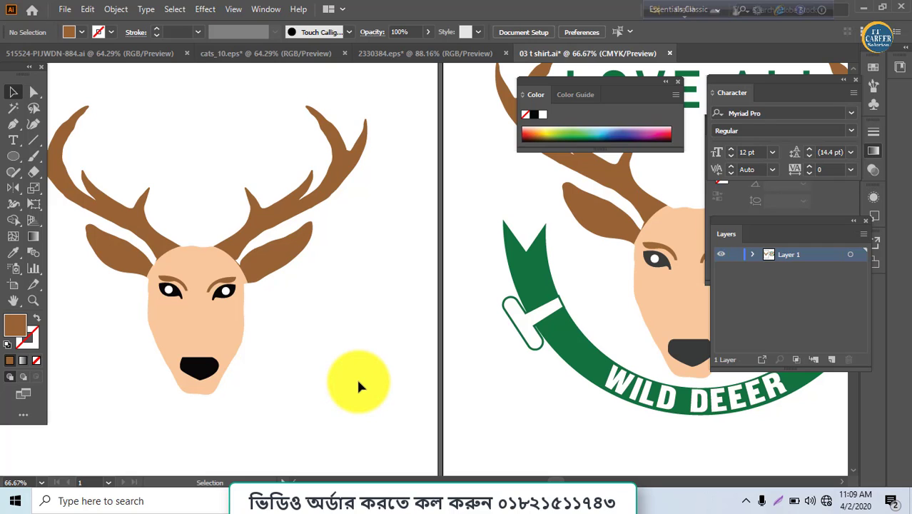
{"action": "left_click_drag", "start_coordinate": [360, 409], "coordinate": [37, 201]}
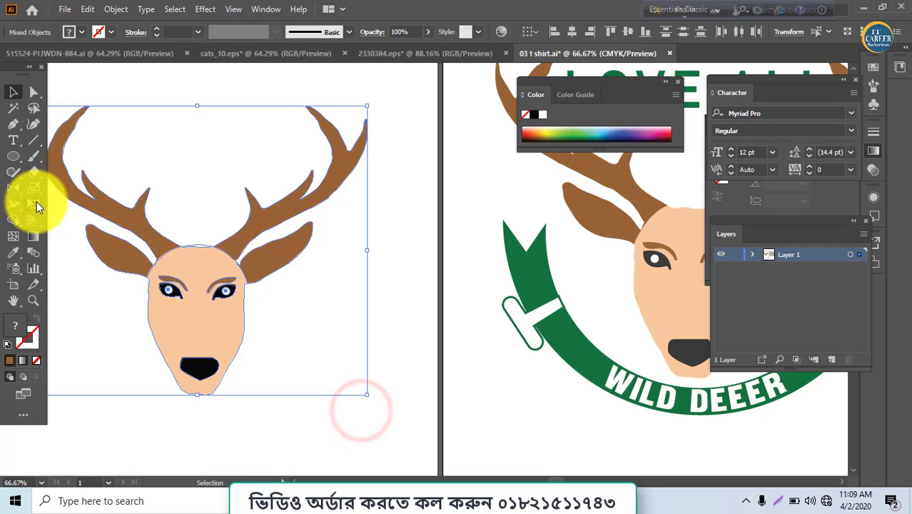
{"action": "key", "text": "ctrl+g"}
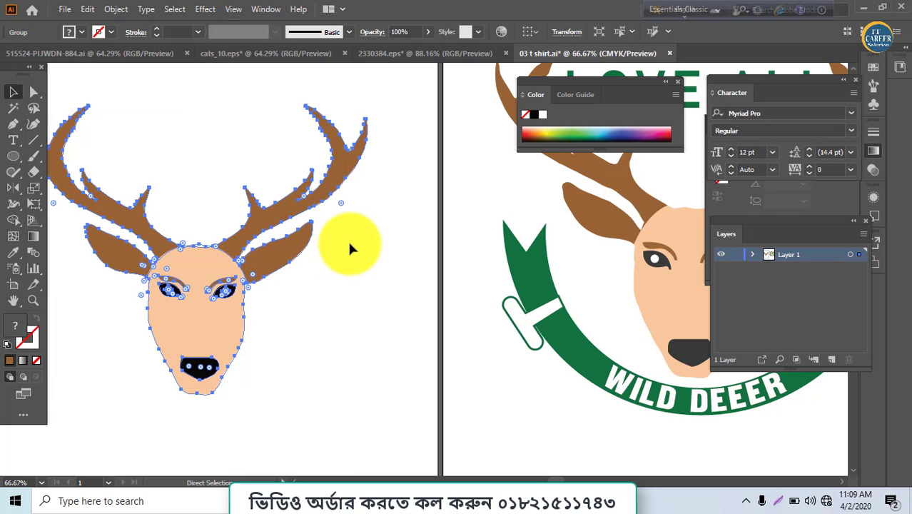
Draw a large circle with the Ellipse tool and move it over the recreated deer head.
{"action": "key", "text": "ctrl+minus"}
{"action": "key", "text": "ctrl+minus"}
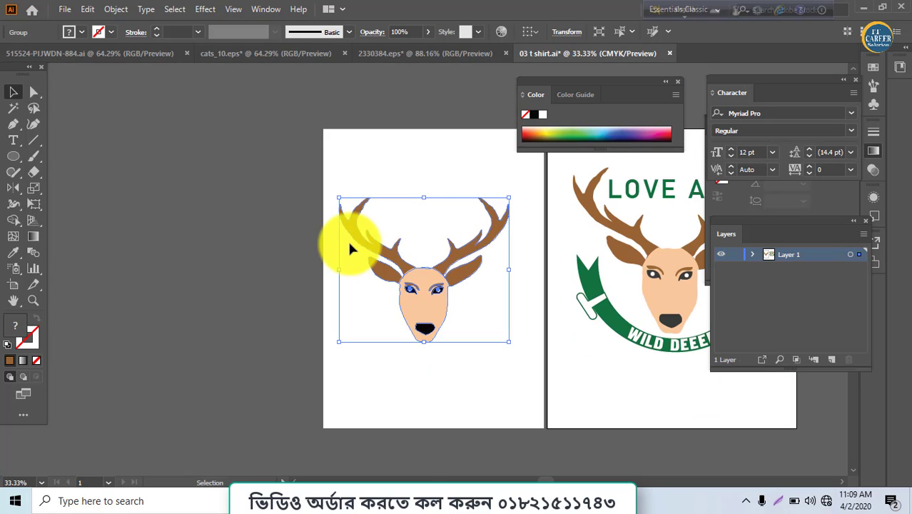
{"action": "left_click", "coordinate": [12, 156]}
{"action": "left_click_drag", "start_coordinate": [395, 282], "coordinate": [484, 365]}
{"action": "left_click", "coordinate": [11, 92]}
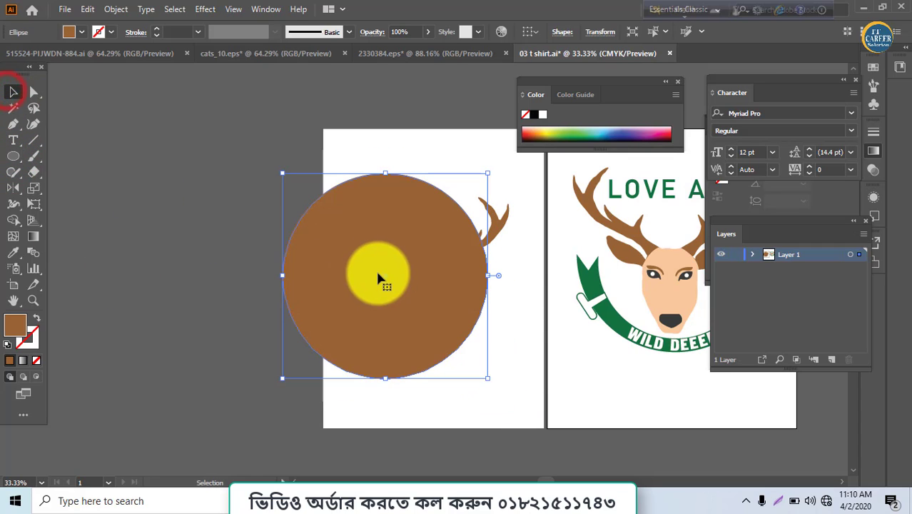
{"action": "left_click_drag", "start_coordinate": [386, 283], "coordinate": [431, 278]}
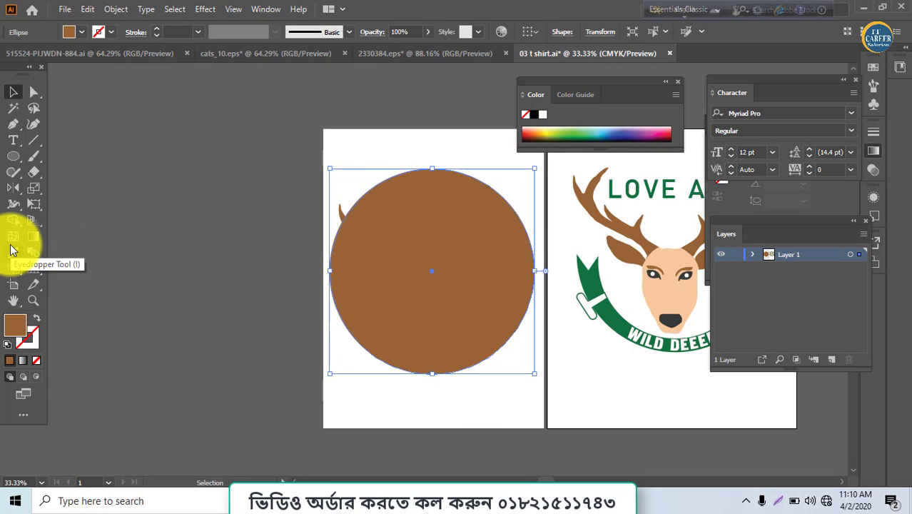
Make the circle an unfilled brown outline and place a larger duplicate around it as an outer ring.
{"action": "left_click", "coordinate": [35, 317]}
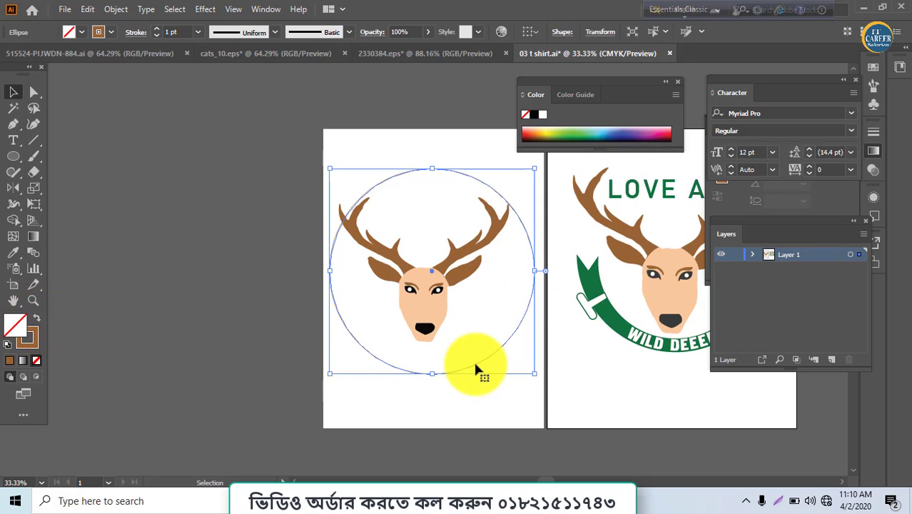
{"action": "mouse_move", "coordinate": [475, 365]}
{"action": "left_mouse_down"}
{"action": "mouse_move", "coordinate": [476, 345]}
{"action": "mouse_move", "coordinate": [478, 369]}
{"action": "left_mouse_up"}
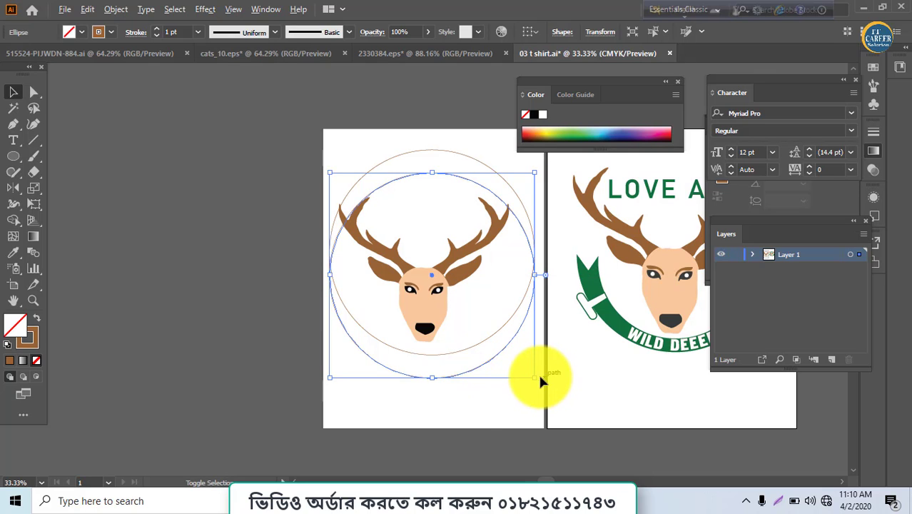
{"action": "left_click_drag", "start_coordinate": [537, 377], "coordinate": [554, 396]}
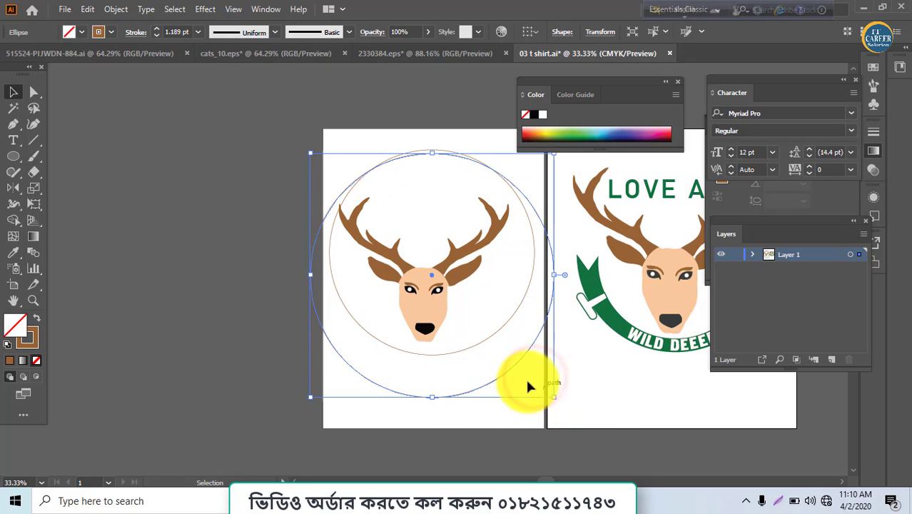
{"action": "left_click_drag", "start_coordinate": [504, 366], "coordinate": [502, 351]}
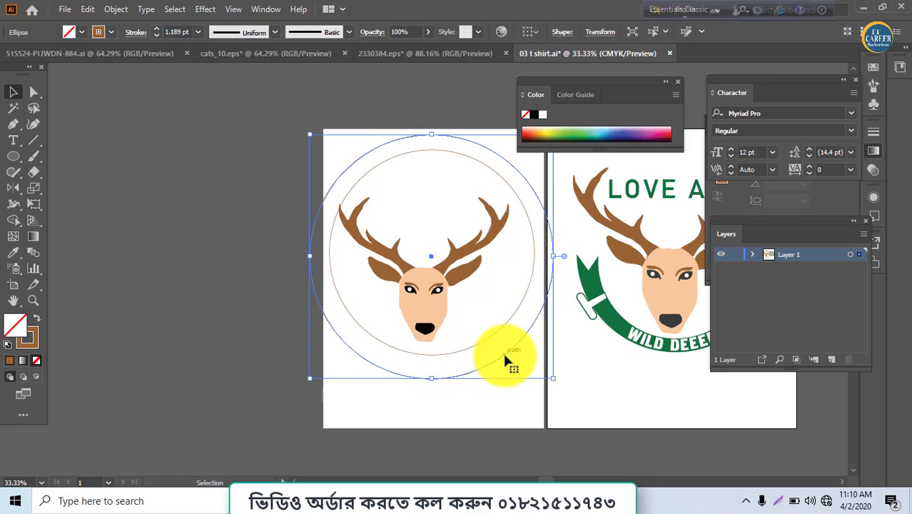
Shift both circles slightly right and scale them down together to about the artboard's width.
{"action": "left_click", "coordinate": [492, 338], "text": "shift"}
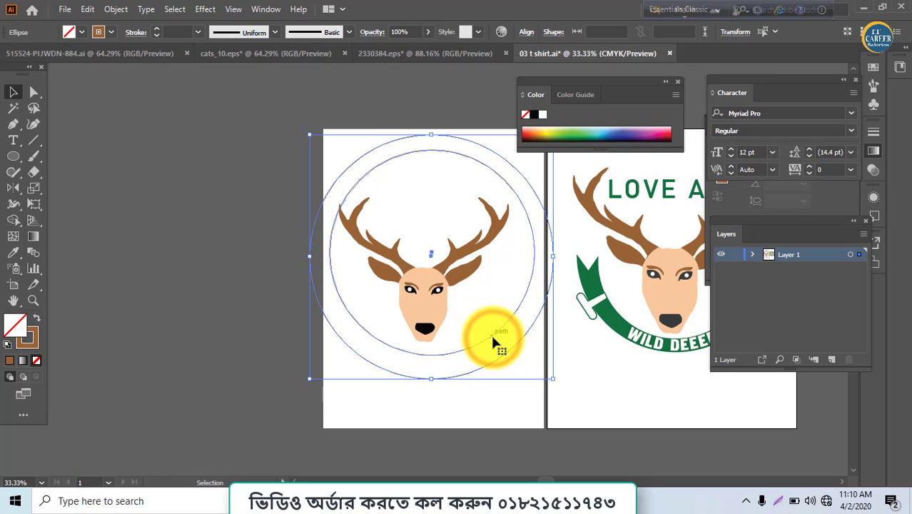
{"action": "left_click_drag", "start_coordinate": [494, 339], "coordinate": [497, 342]}
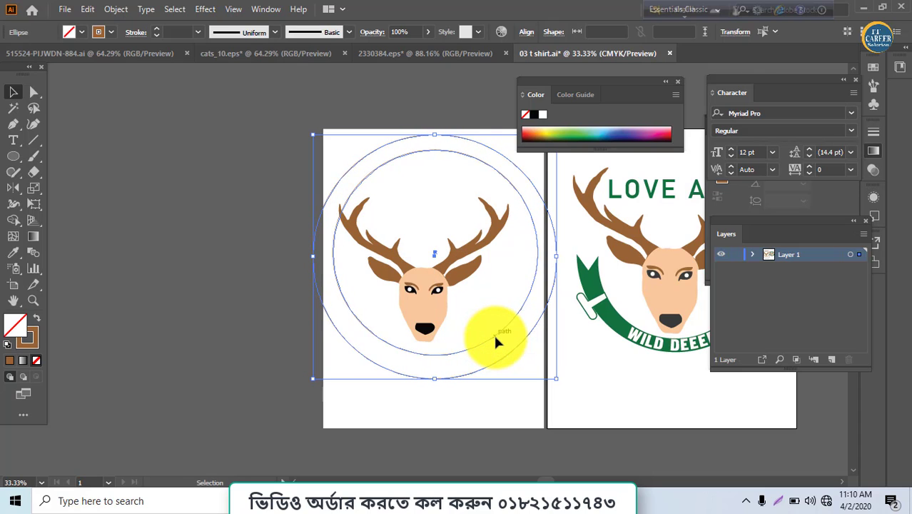
{"action": "left_click", "coordinate": [474, 407]}
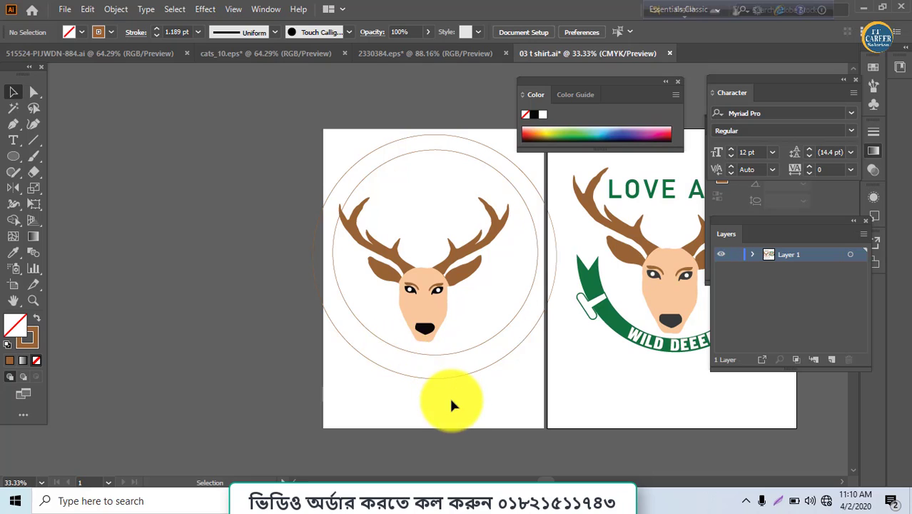
{"action": "left_click_drag", "start_coordinate": [451, 400], "coordinate": [460, 367]}
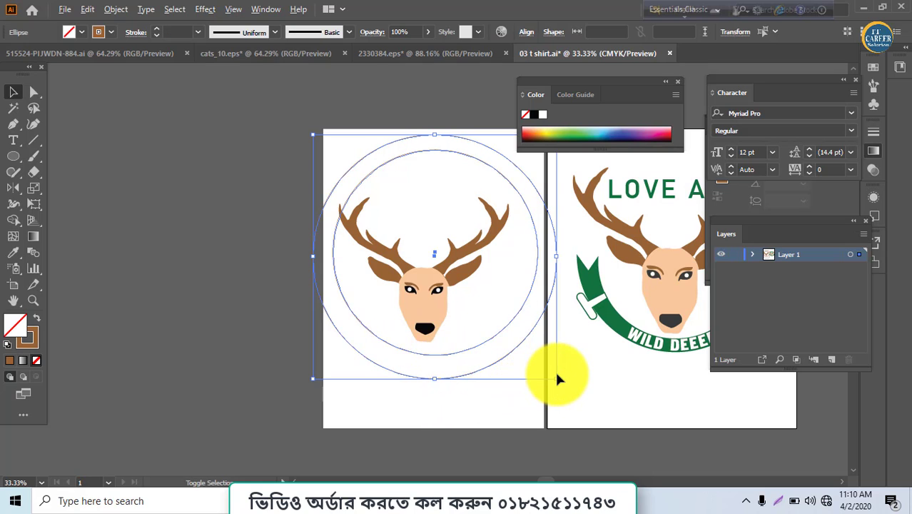
{"action": "left_click_drag", "start_coordinate": [557, 380], "coordinate": [546, 370]}
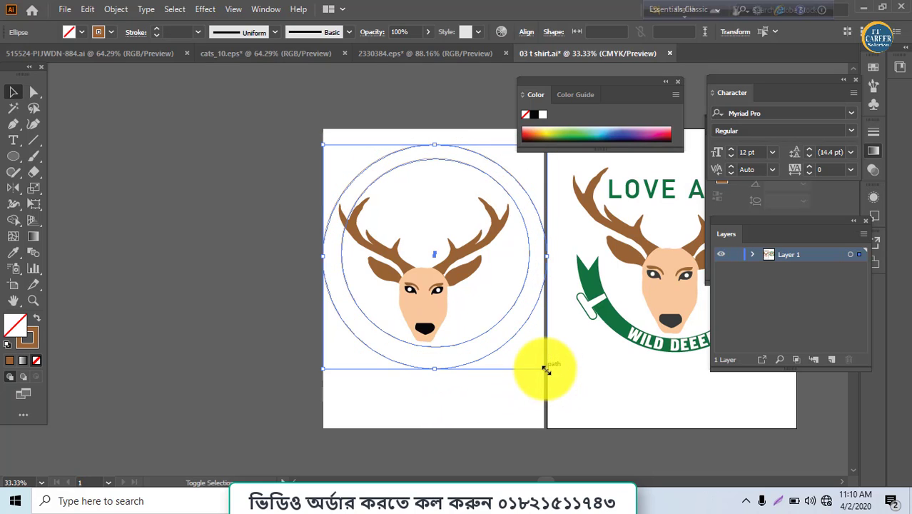
Group the two circles and align the deer head horizontally to their centre.
{"action": "mouse_move", "coordinate": [434, 302]}
{"action": "left_mouse_down"}
{"action": "mouse_move", "coordinate": [450, 300]}
{"action": "mouse_move", "coordinate": [448, 312]}
{"action": "left_mouse_up"}
{"action": "left_click_drag", "start_coordinate": [447, 388], "coordinate": [439, 343]}
{"action": "key", "text": "a"}
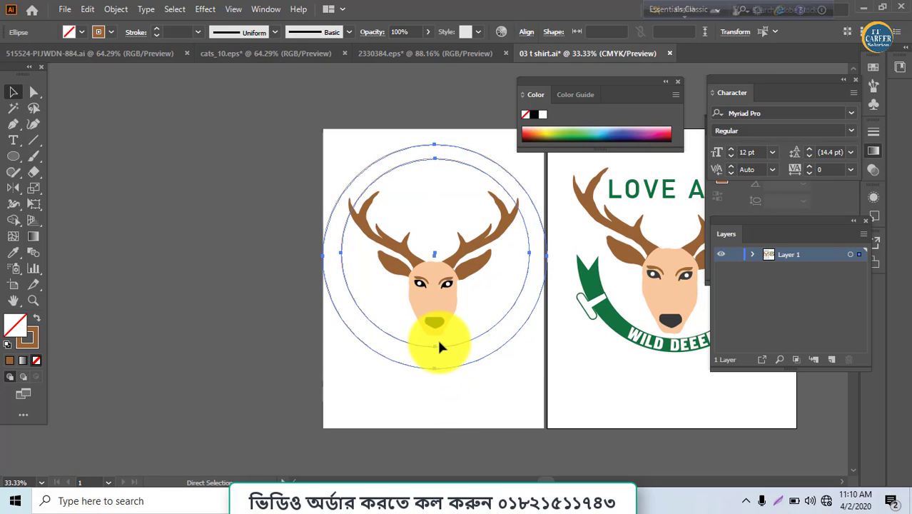
{"action": "key", "text": "ctrl+g"}
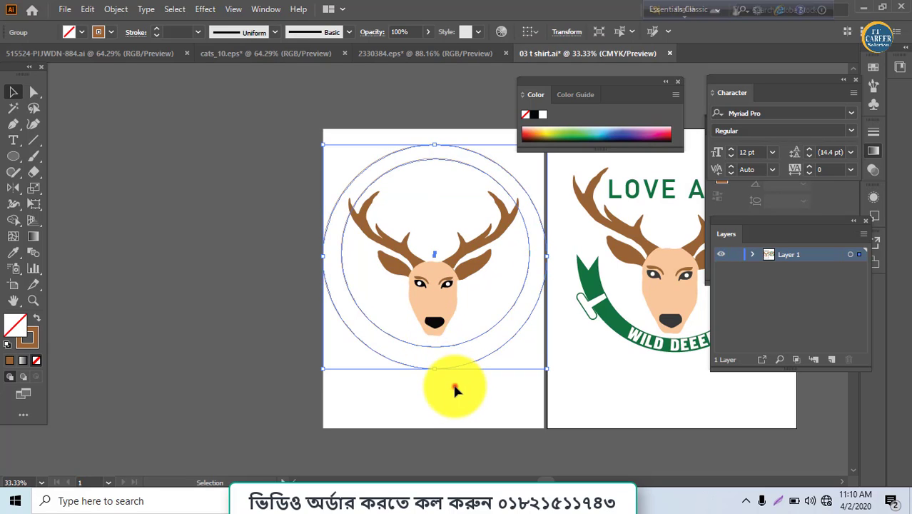
{"action": "left_click_drag", "start_coordinate": [455, 385], "coordinate": [413, 282]}
{"action": "left_click", "coordinate": [570, 31]}
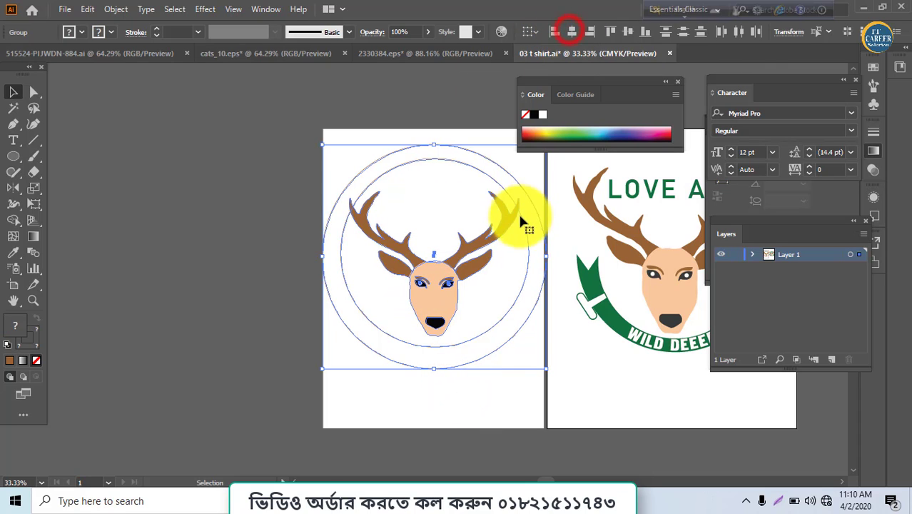
{"action": "left_click", "coordinate": [452, 440]}
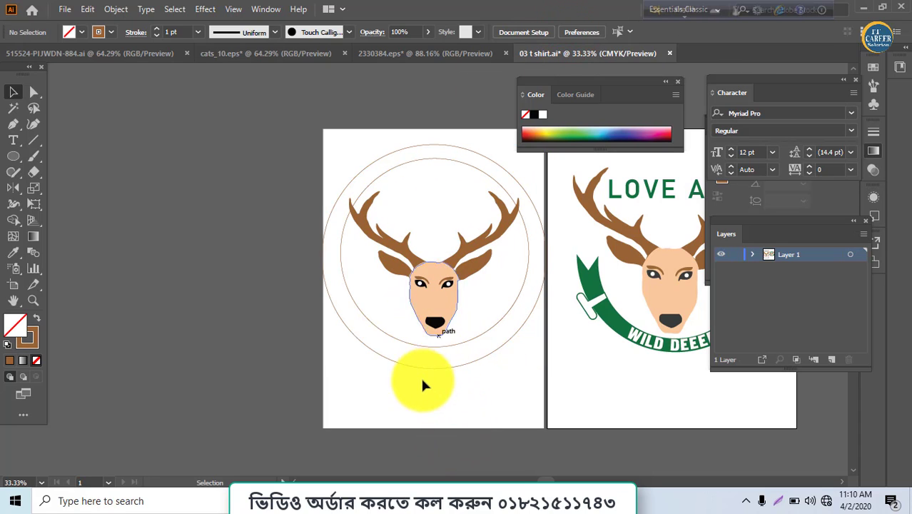
Draw two line segments forming a V-shaped notch across the ring's left side and join them into one path.
{"action": "left_click", "coordinate": [33, 141]}
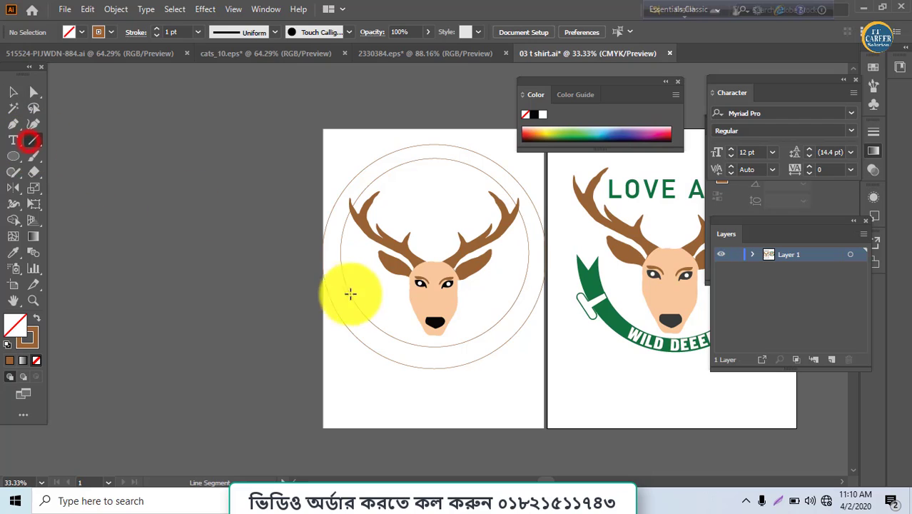
{"action": "mouse_move", "coordinate": [320, 285]}
{"action": "left_mouse_down"}
{"action": "mouse_move", "coordinate": [341, 299]}
{"action": "mouse_move", "coordinate": [363, 246]}
{"action": "mouse_move", "coordinate": [359, 289]}
{"action": "mouse_move", "coordinate": [349, 289]}
{"action": "mouse_move", "coordinate": [349, 270]}
{"action": "mouse_move", "coordinate": [341, 299]}
{"action": "left_mouse_up"}
{"action": "left_click", "coordinate": [13, 91]}
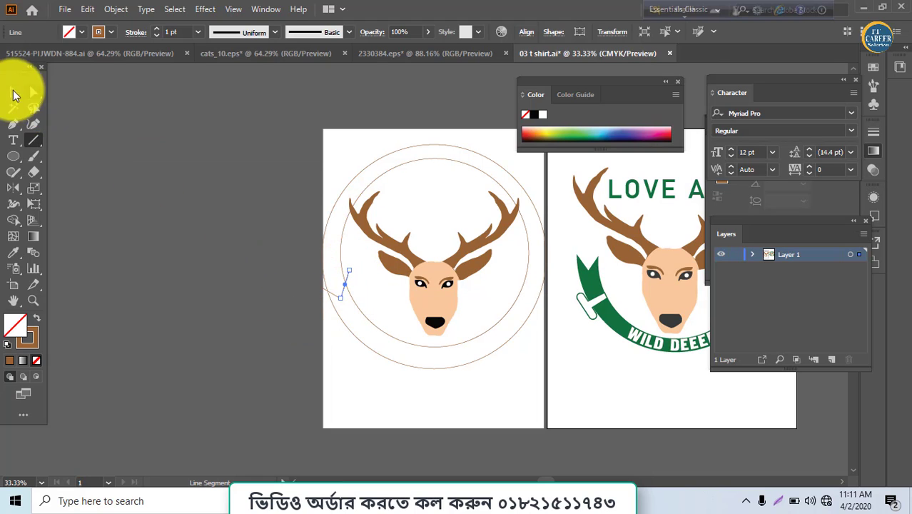
{"action": "right_click", "coordinate": [321, 295]}
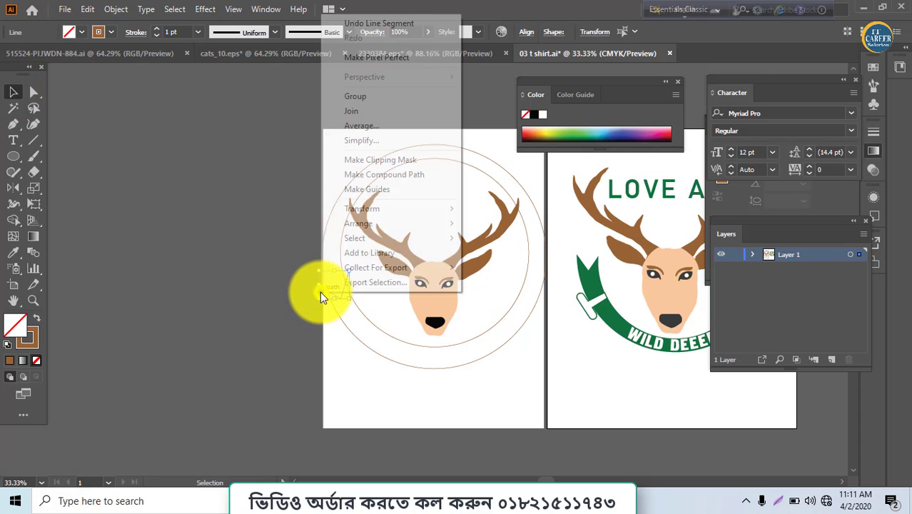
{"action": "left_click", "coordinate": [352, 117]}
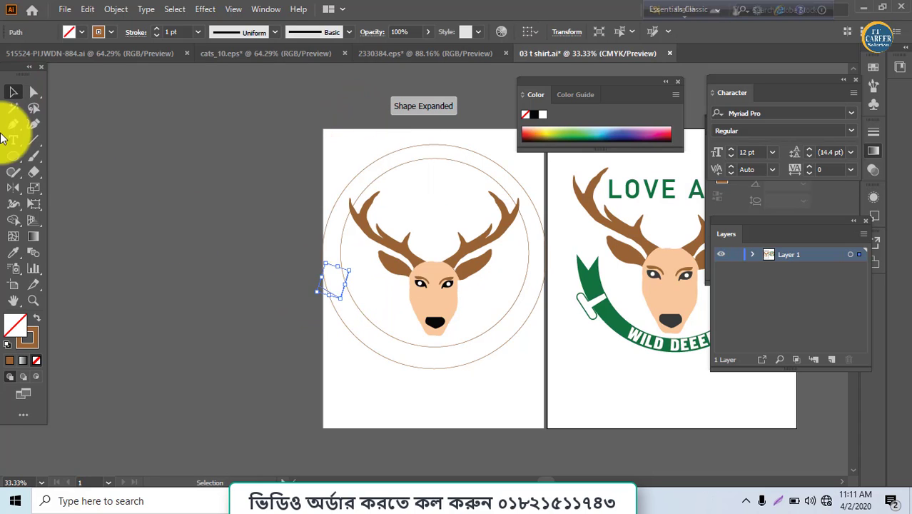
Reflect a copy of the notch path across the vertical axis and place it over the ring's right side.
{"action": "double_click", "coordinate": [9, 190]}
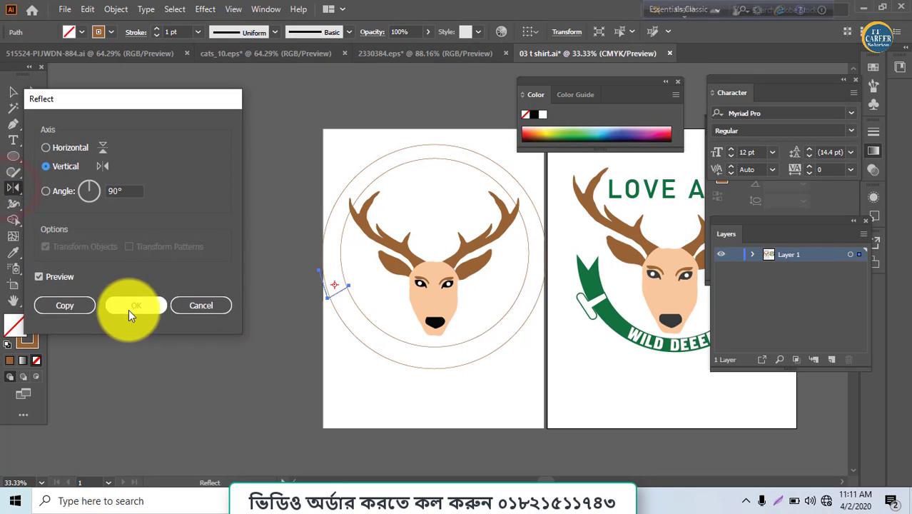
{"action": "left_click", "coordinate": [63, 304]}
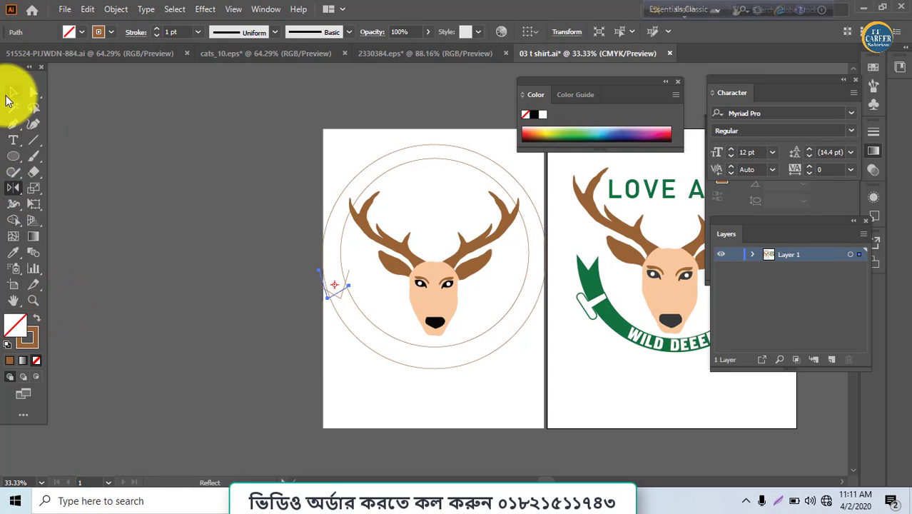
{"action": "left_click", "coordinate": [13, 91]}
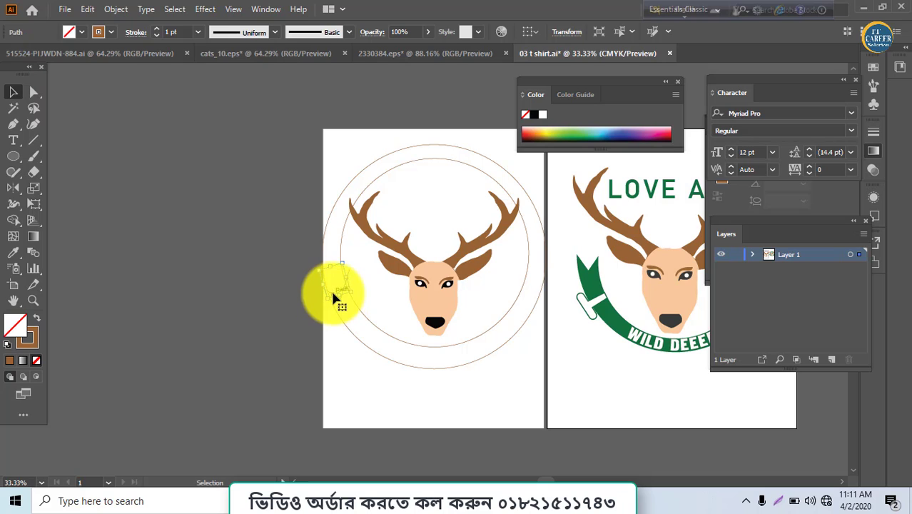
{"action": "key", "text": "ctrl+plus"}
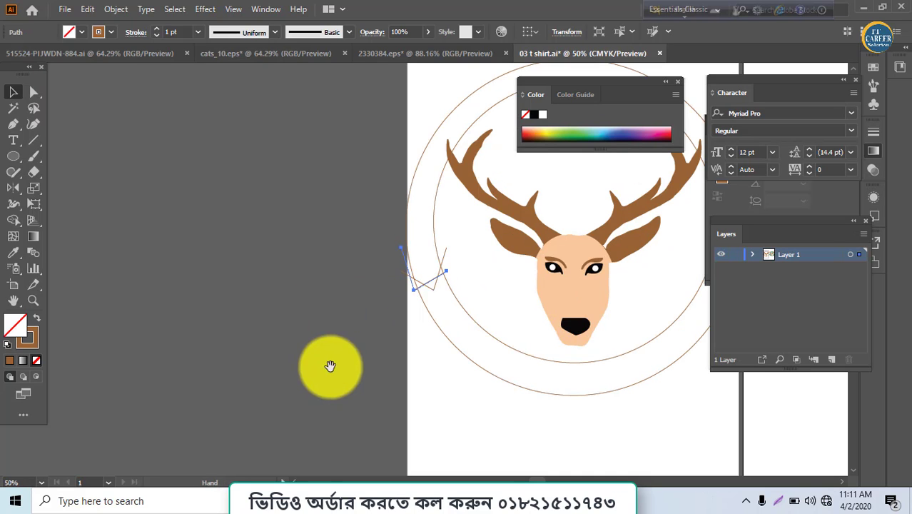
{"action": "left_click_drag", "start_coordinate": [342, 383], "coordinate": [84, 387]}
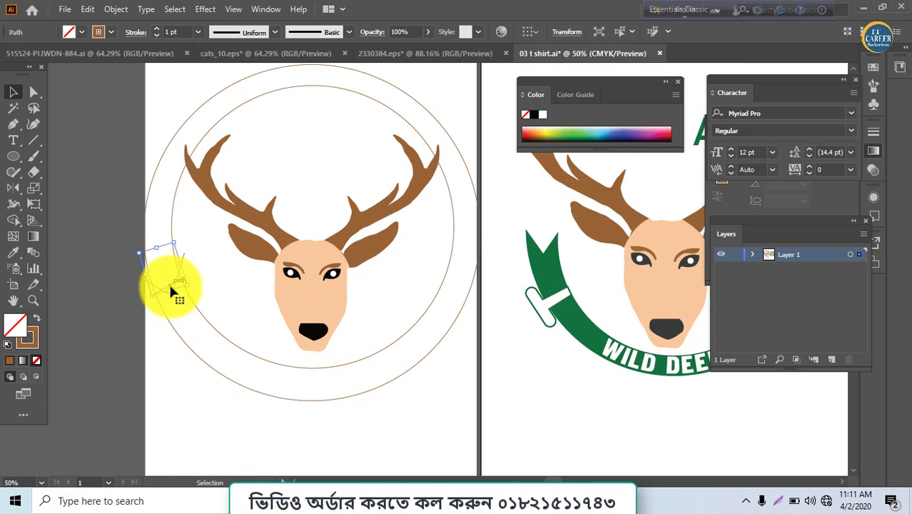
{"action": "left_click_drag", "start_coordinate": [171, 287], "coordinate": [467, 293]}
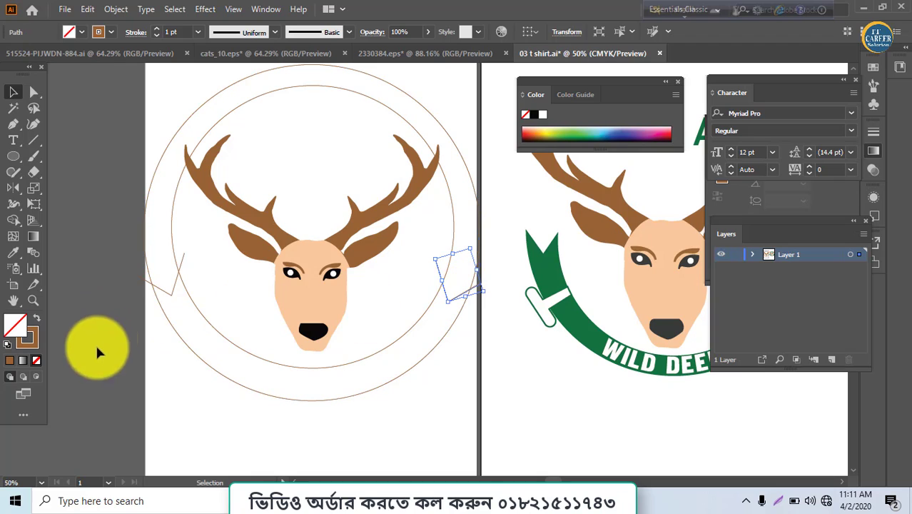
Remove the ring band above the two notch paths with the Shape Builder tool, keeping the lower ribbon band.
{"action": "left_click_drag", "start_coordinate": [424, 387], "coordinate": [457, 254]}
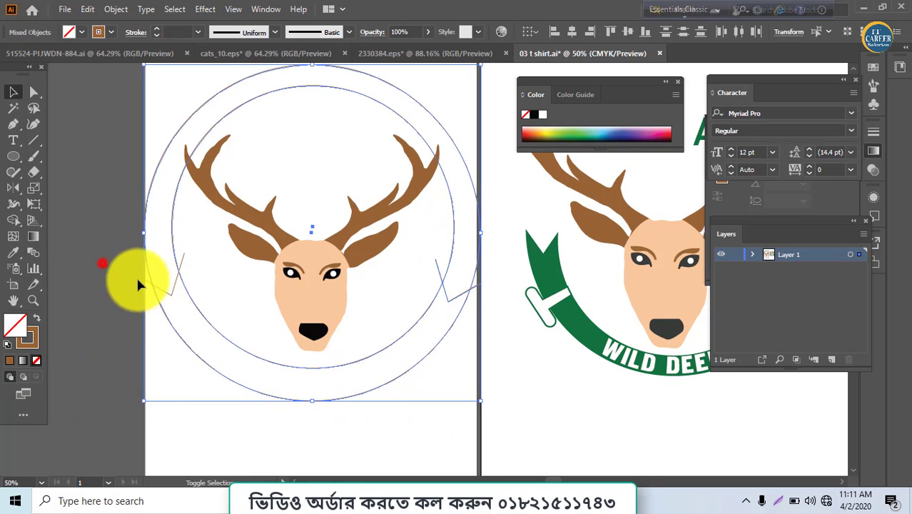
{"action": "left_click", "coordinate": [172, 296]}
{"action": "left_click", "coordinate": [13, 219]}
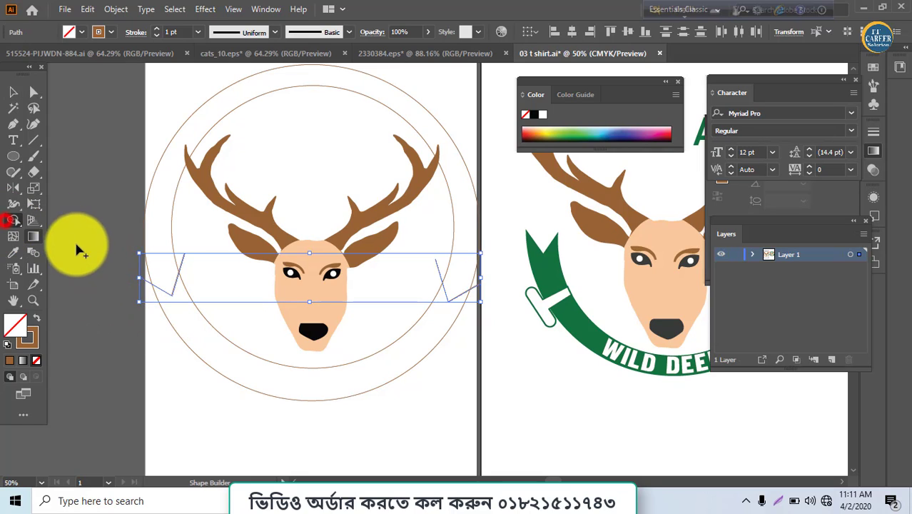
{"action": "left_click_drag", "start_coordinate": [90, 242], "coordinate": [198, 240]}
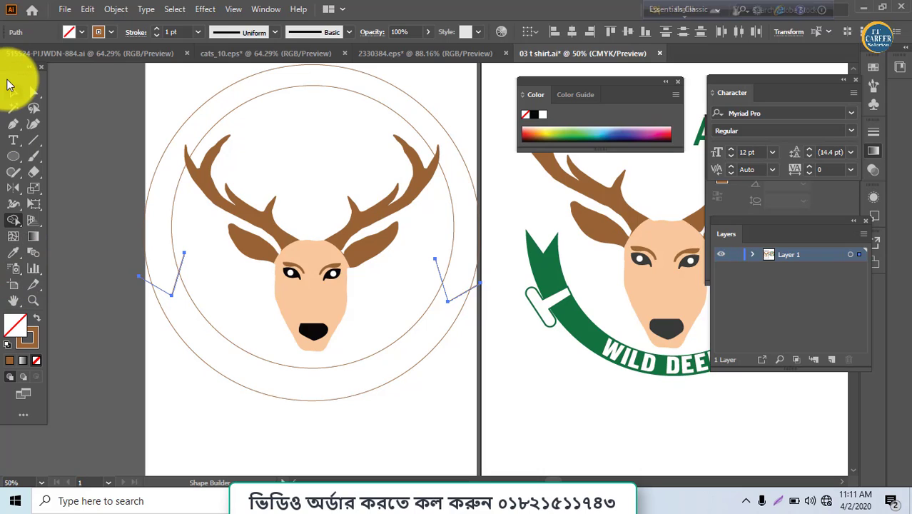
{"action": "key", "text": "ctrl+a"}
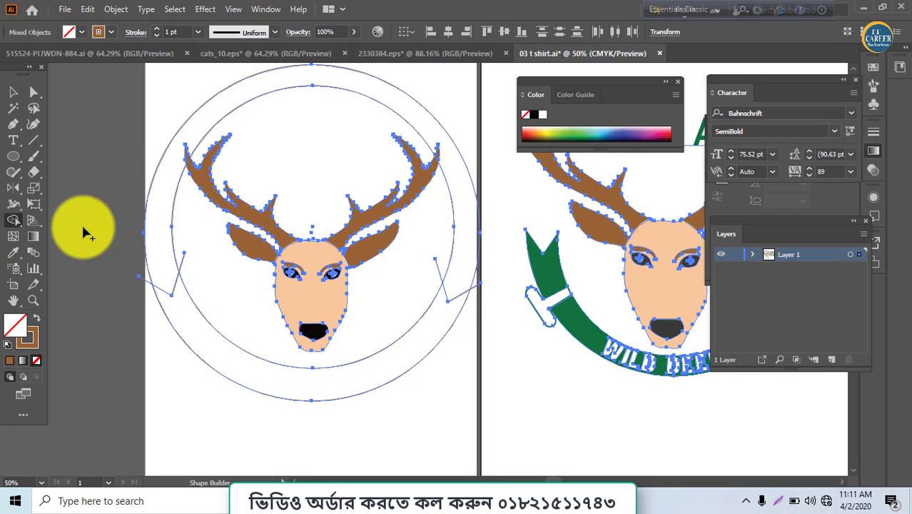
{"action": "left_click_drag", "start_coordinate": [130, 241], "coordinate": [175, 240]}
Remove the notch line ends outside the ribbon and the leftover circle area above the antlers, and clear the selection.
{"action": "left_click", "coordinate": [433, 264]}
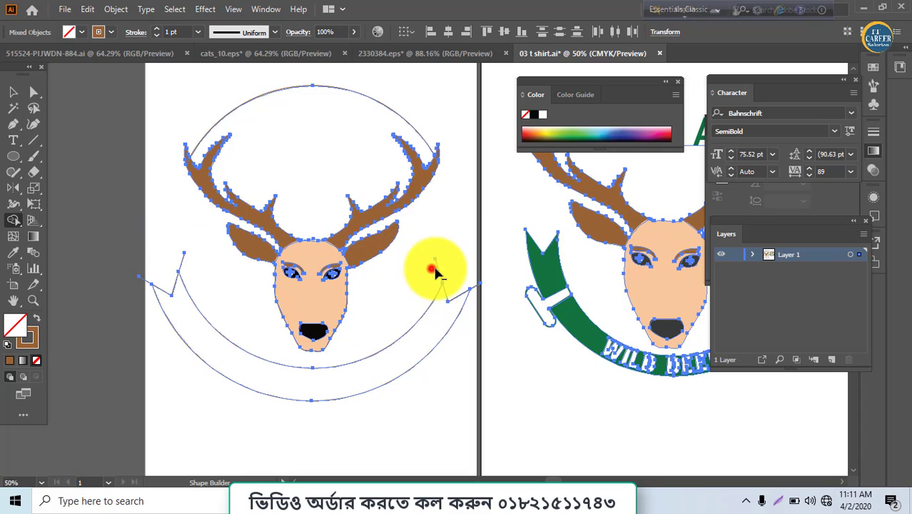
{"action": "left_click_drag", "start_coordinate": [474, 275], "coordinate": [480, 293]}
{"action": "mouse_move", "coordinate": [157, 266]}
{"action": "left_mouse_down"}
{"action": "mouse_move", "coordinate": [140, 292]}
{"action": "mouse_move", "coordinate": [179, 251]}
{"action": "left_mouse_up"}
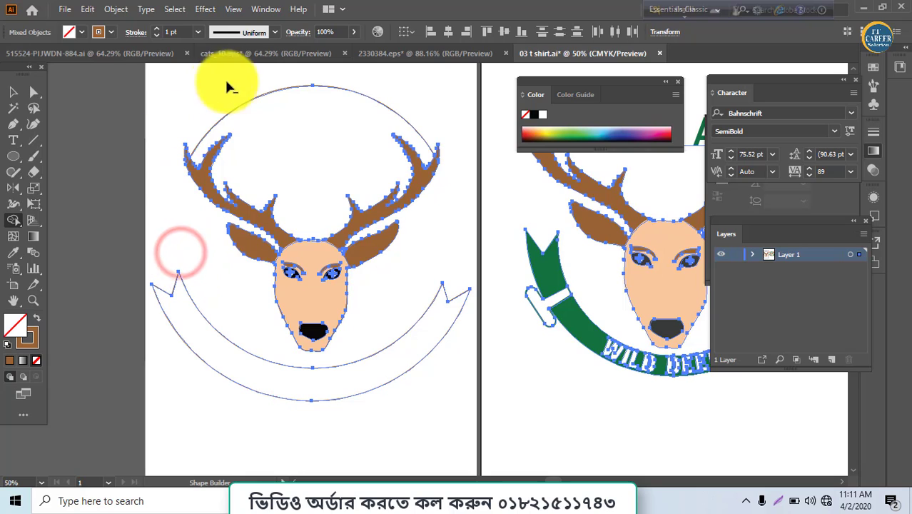
{"action": "left_click_drag", "start_coordinate": [247, 84], "coordinate": [271, 119]}
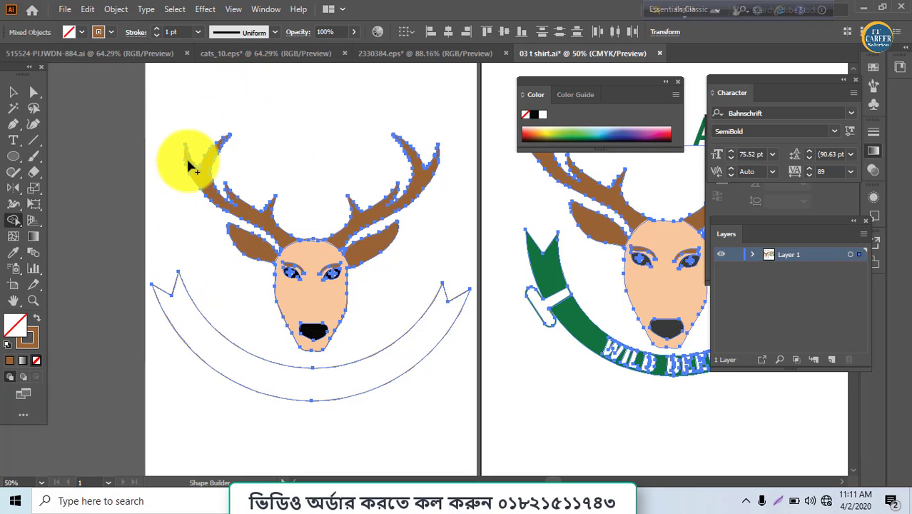
{"action": "left_click", "coordinate": [13, 107]}
{"action": "left_click", "coordinate": [106, 343]}
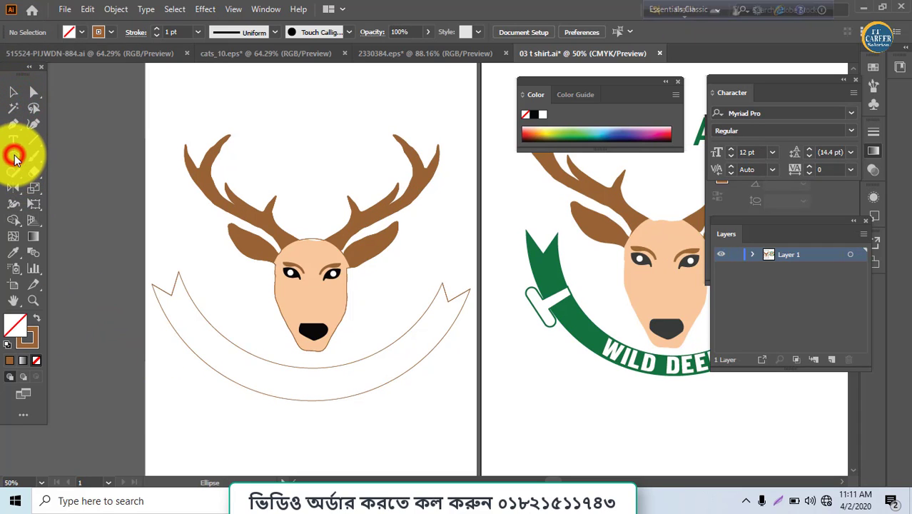
Draw a small narrow rounded rectangle beside the ribbon's left end and tilt it to follow the ribbon's edge.
{"action": "left_click", "coordinate": [16, 157]}
{"action": "left_click", "coordinate": [43, 172]}
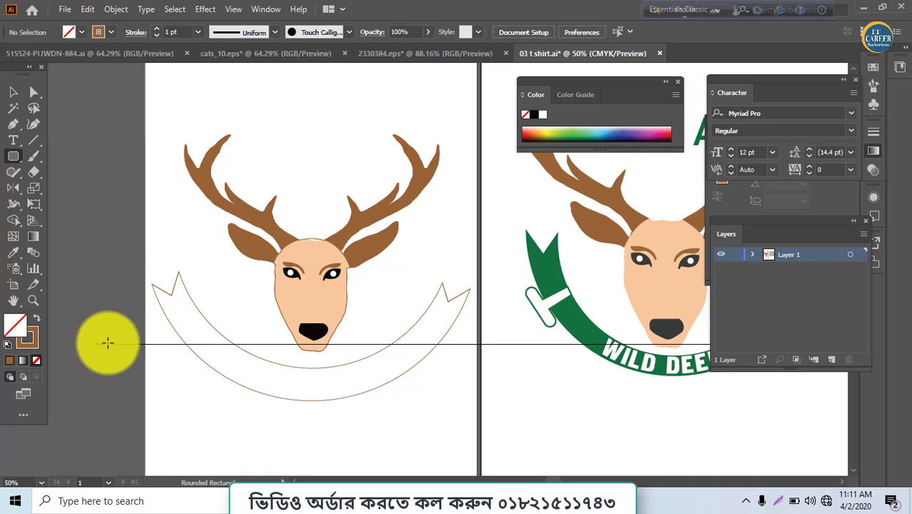
{"action": "left_click_drag", "start_coordinate": [147, 324], "coordinate": [157, 349]}
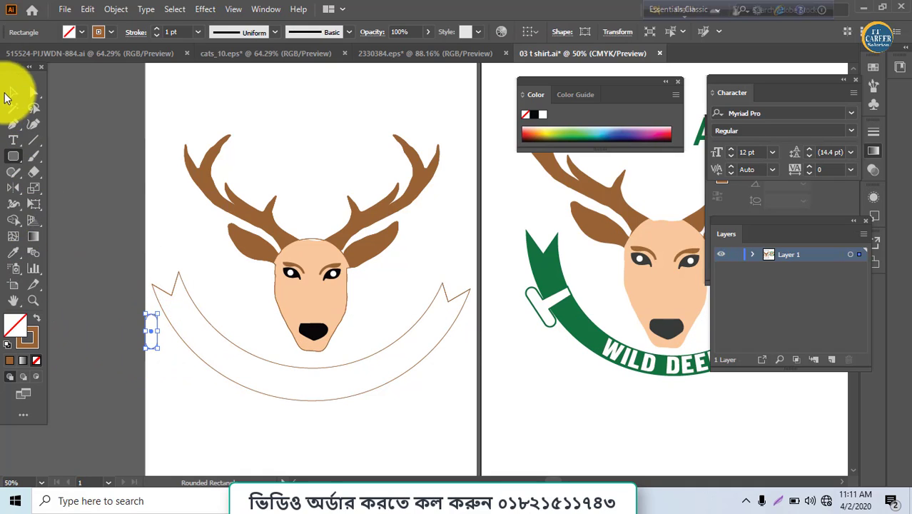
{"action": "left_click", "coordinate": [11, 92]}
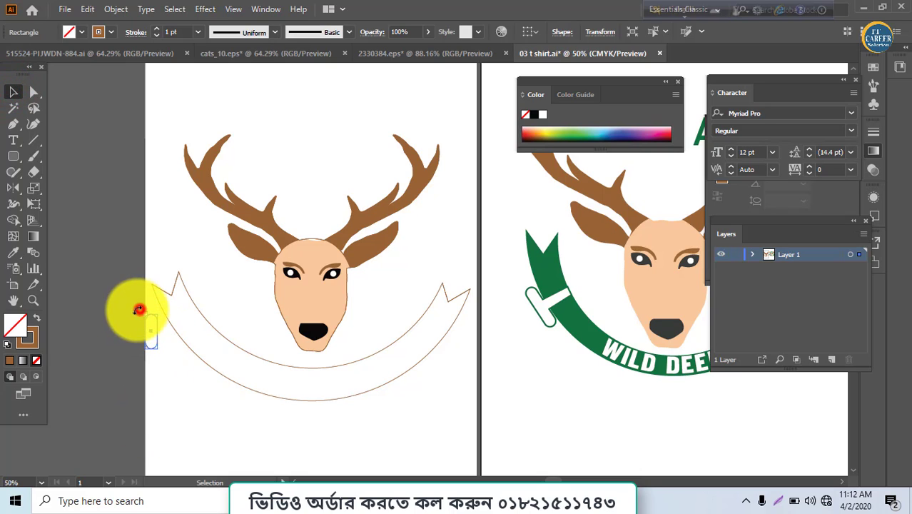
{"action": "left_click_drag", "start_coordinate": [150, 330], "coordinate": [167, 350]}
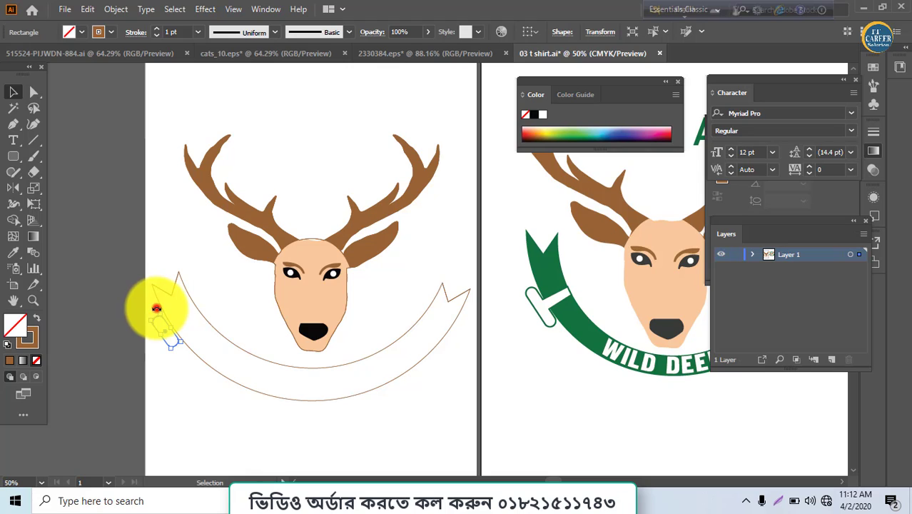
Copy the small rounded rectangle to the ribbon's right side, reflect it across the vertical axis and place it along the ribbon's outer edge.
{"action": "left_click_drag", "start_coordinate": [157, 308], "coordinate": [420, 355]}
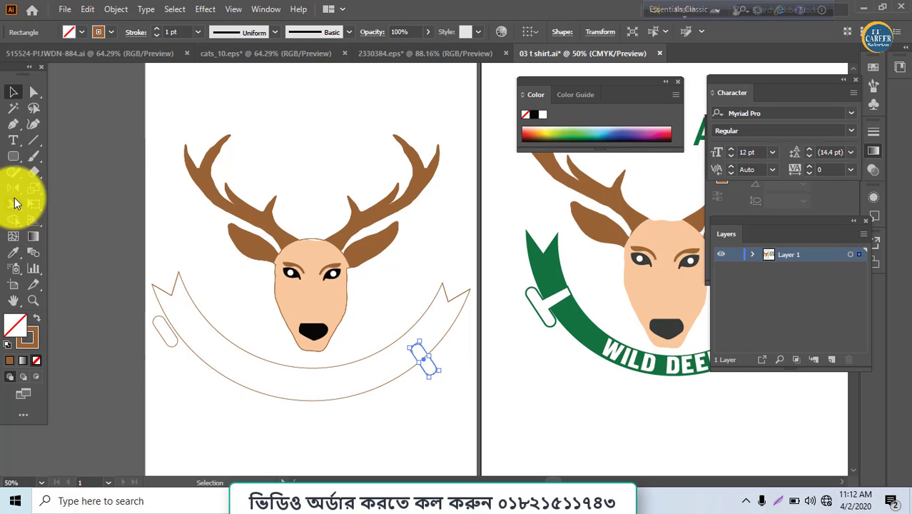
{"action": "left_click", "coordinate": [16, 189]}
{"action": "double_click", "coordinate": [16, 189]}
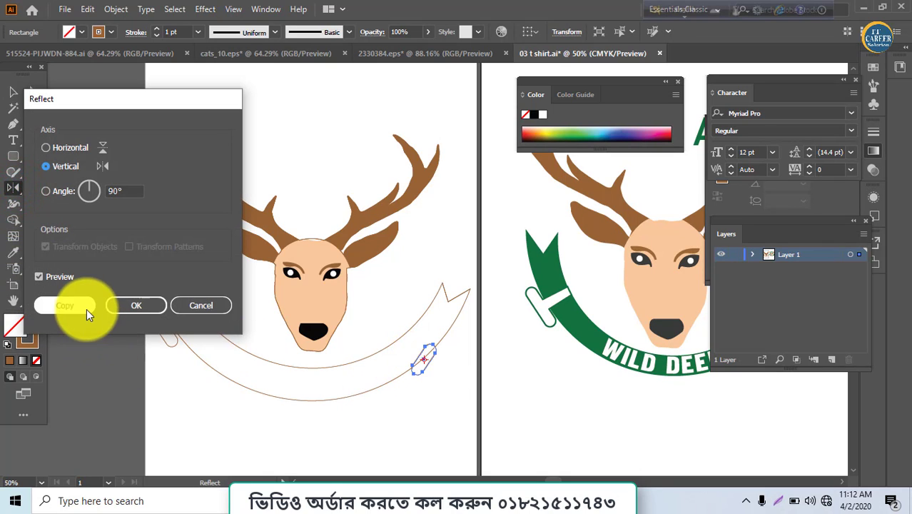
{"action": "left_click", "coordinate": [136, 304]}
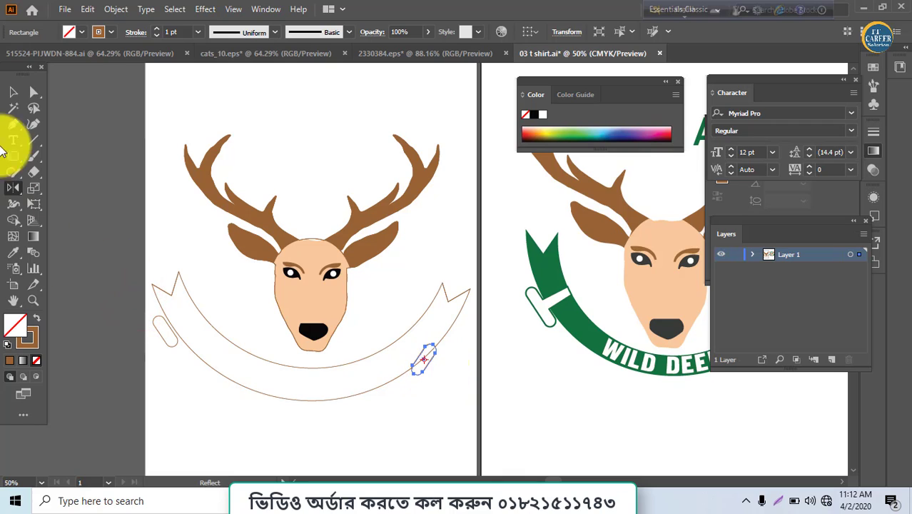
{"action": "left_click", "coordinate": [12, 92]}
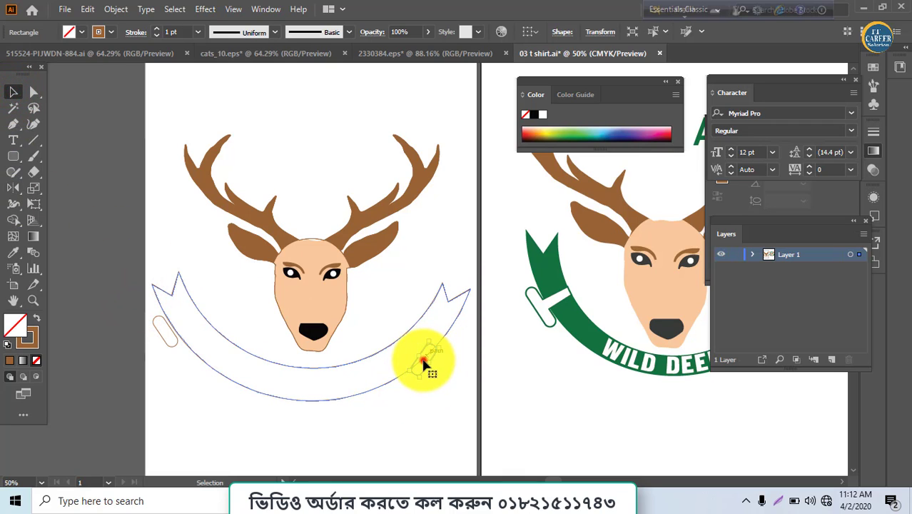
{"action": "left_click_drag", "start_coordinate": [424, 362], "coordinate": [462, 341]}
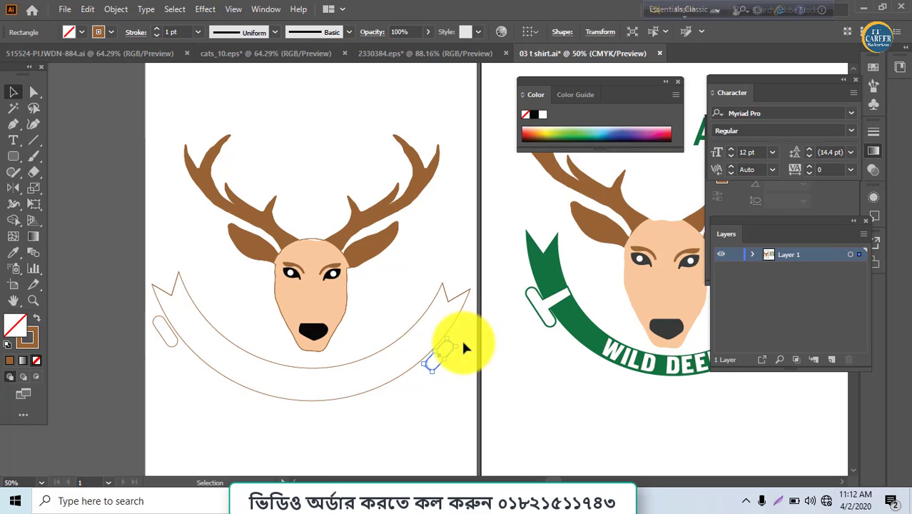
{"action": "left_click", "coordinate": [452, 406]}
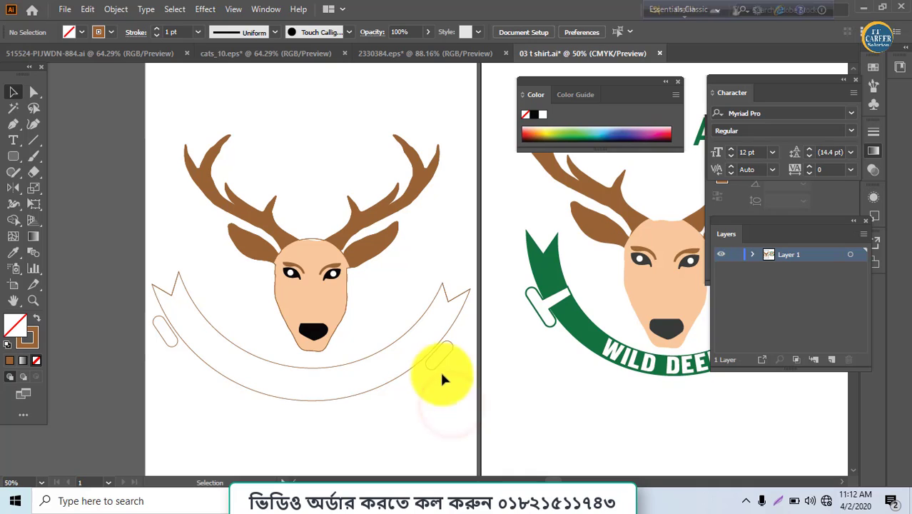
Draw two parallel slanted lines across the ribbon's left end, starting from the left rounded rectangle.
{"action": "left_click", "coordinate": [33, 141]}
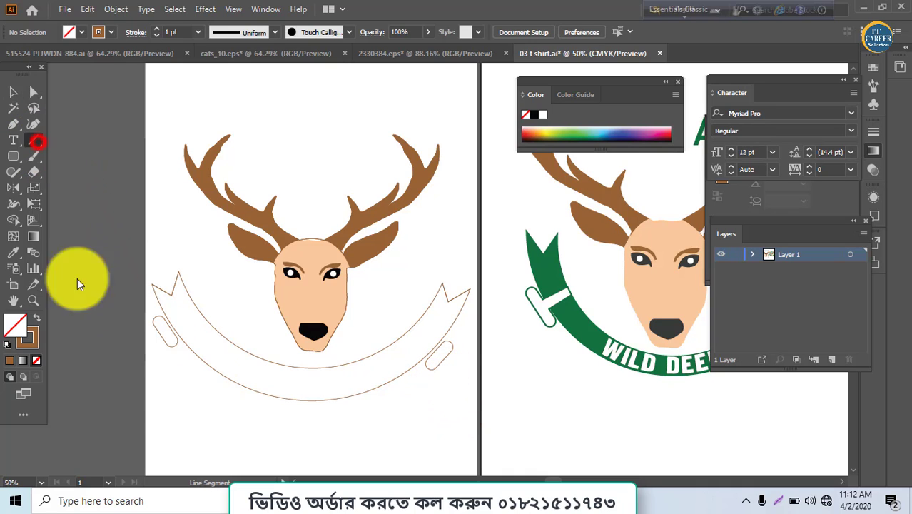
{"action": "left_click_drag", "start_coordinate": [165, 327], "coordinate": [203, 299]}
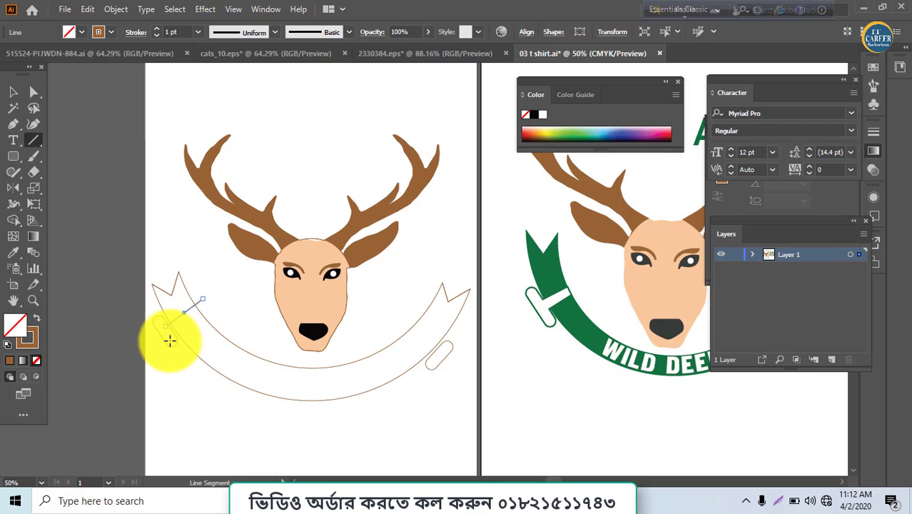
{"action": "left_click_drag", "start_coordinate": [174, 335], "coordinate": [210, 312]}
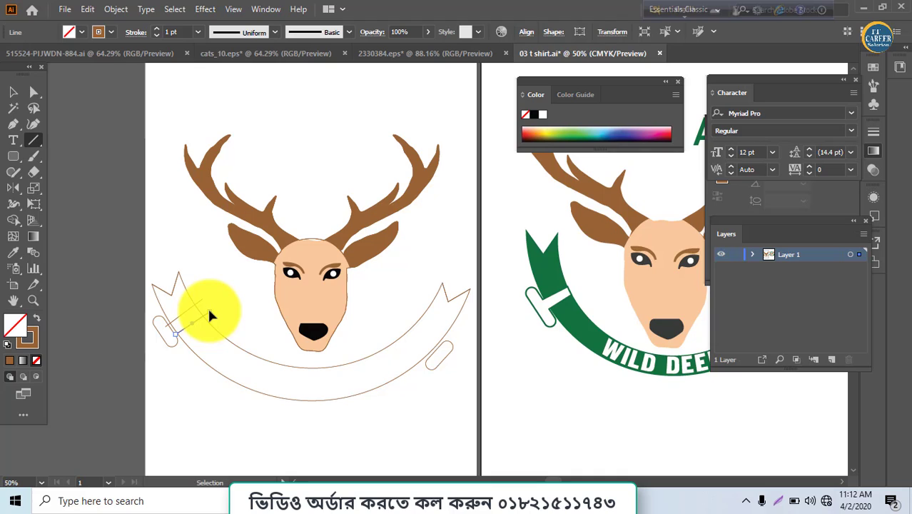
{"action": "key", "text": "ctrl+z"}
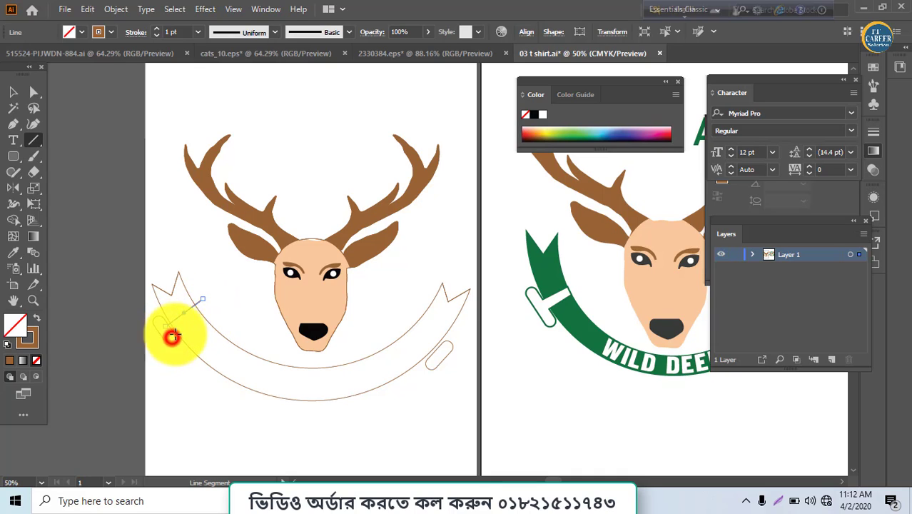
{"action": "left_click_drag", "start_coordinate": [172, 336], "coordinate": [210, 310]}
Shift the left rounded rectangle slightly so it meets both line ends, and clear the selection.
{"action": "left_click", "coordinate": [13, 91]}
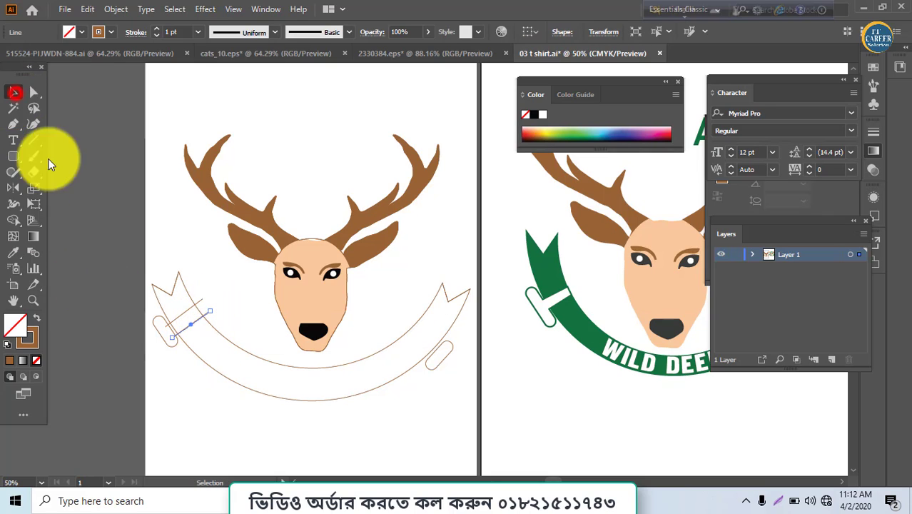
{"action": "left_click_drag", "start_coordinate": [174, 347], "coordinate": [178, 348]}
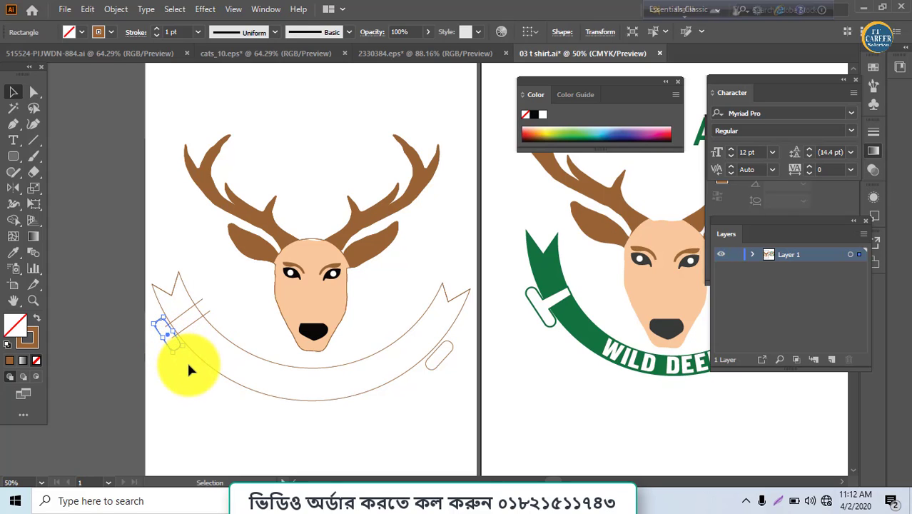
{"action": "left_click", "coordinate": [188, 364]}
{"action": "left_click_drag", "start_coordinate": [157, 315], "coordinate": [175, 348]}
{"action": "left_click", "coordinate": [183, 368]}
{"action": "left_click", "coordinate": [183, 384]}
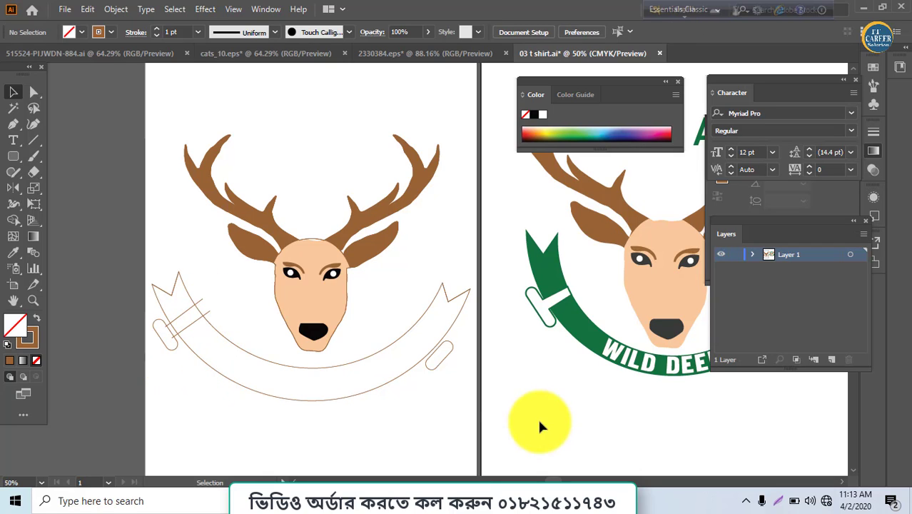
Draw two parallel slanted lines across the ribbon's right end, running into the right rounded rectangle.
{"action": "left_click", "coordinate": [34, 140]}
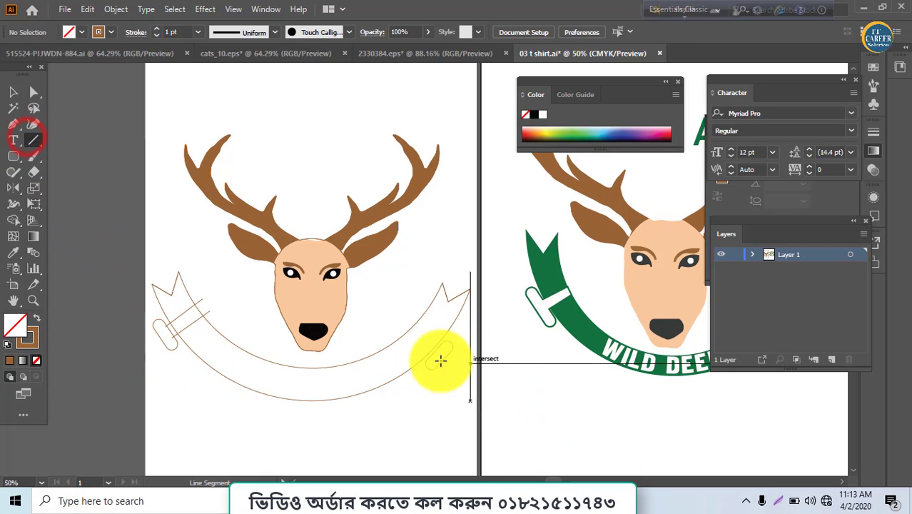
{"action": "mouse_move", "coordinate": [433, 357]}
{"action": "left_mouse_down"}
{"action": "mouse_move", "coordinate": [402, 329]}
{"action": "mouse_move", "coordinate": [442, 348]}
{"action": "left_mouse_up"}
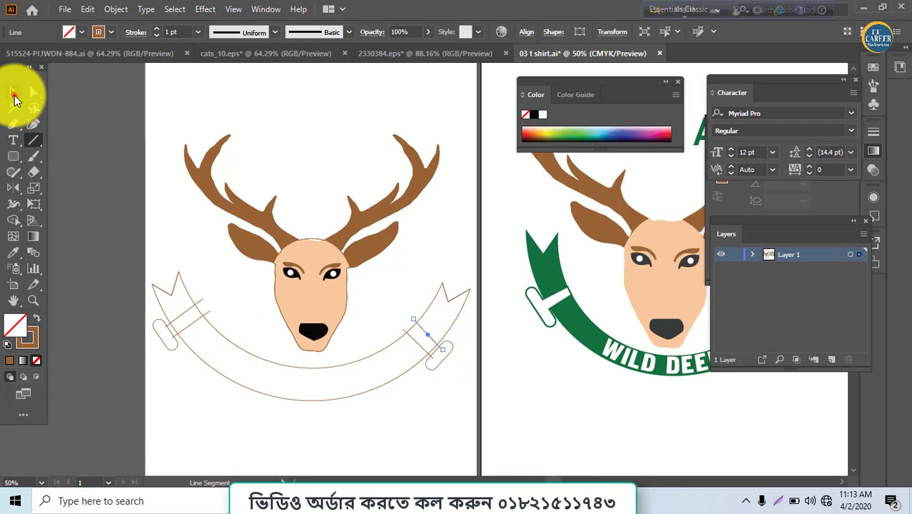
{"action": "left_click", "coordinate": [13, 91]}
{"action": "left_click_drag", "start_coordinate": [241, 354], "coordinate": [264, 374]}
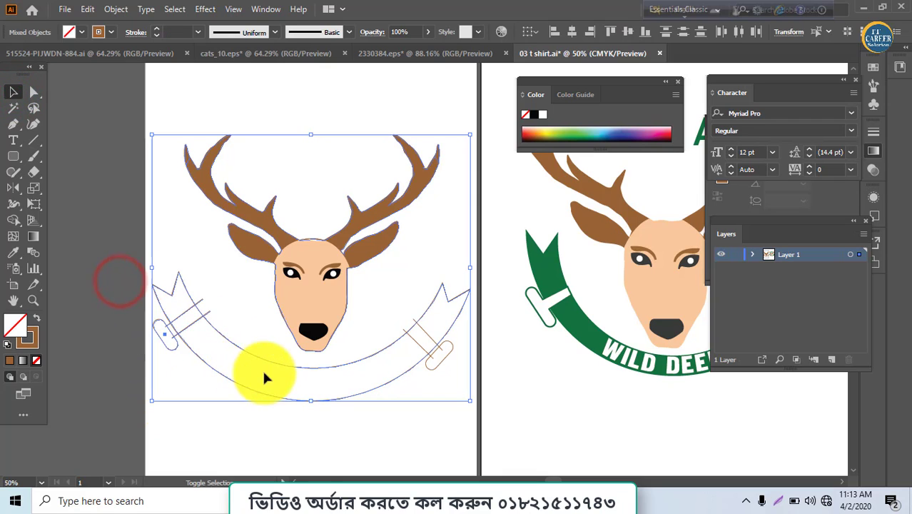
{"action": "left_click_drag", "start_coordinate": [421, 341], "coordinate": [449, 380]}
{"action": "left_click", "coordinate": [444, 419]}
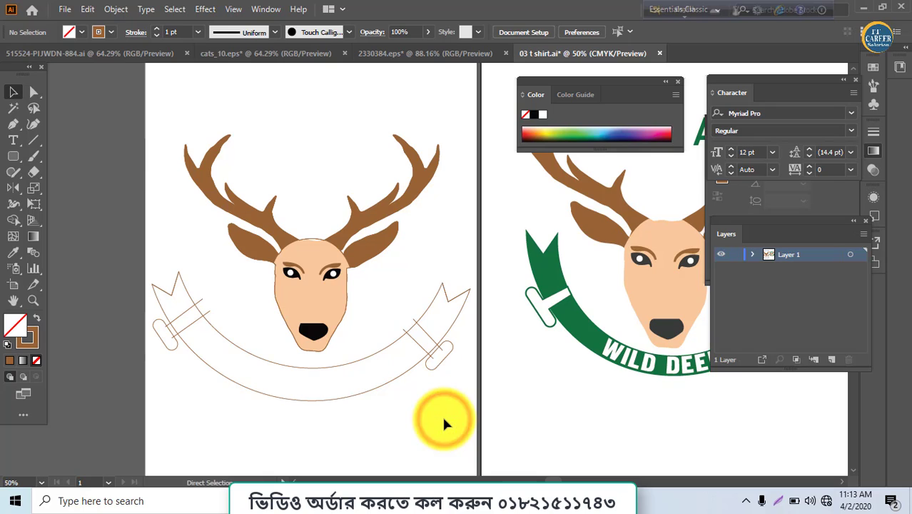
Select all artwork and merge each rounded rectangle with the strip between its two lines using the Shape Builder tool.
{"action": "key", "text": "ctrl+a"}
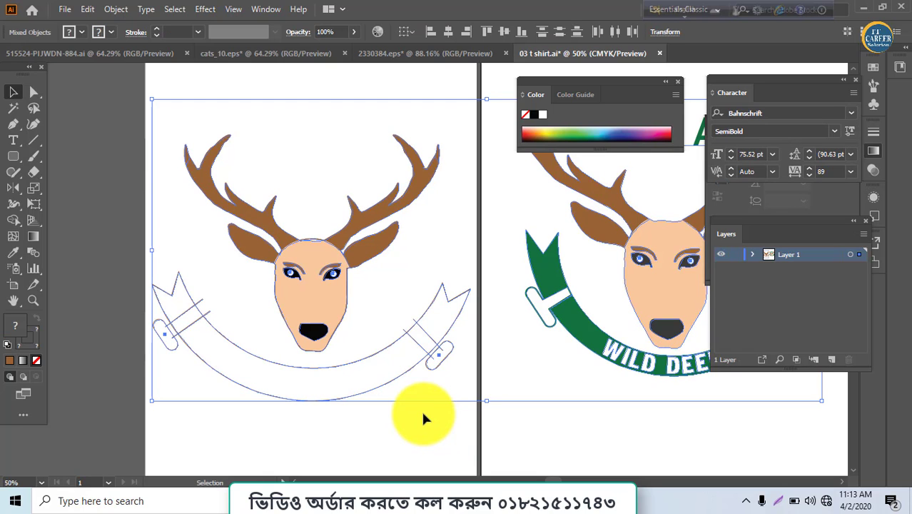
{"action": "left_click", "coordinate": [13, 219]}
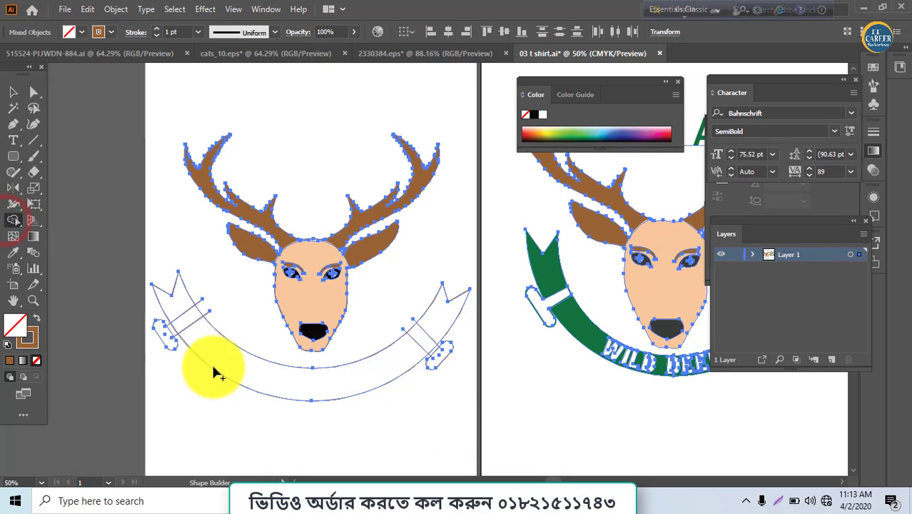
{"action": "mouse_move", "coordinate": [170, 331]}
{"action": "left_mouse_down"}
{"action": "mouse_move", "coordinate": [188, 308]}
{"action": "mouse_move", "coordinate": [193, 321]}
{"action": "left_mouse_up"}
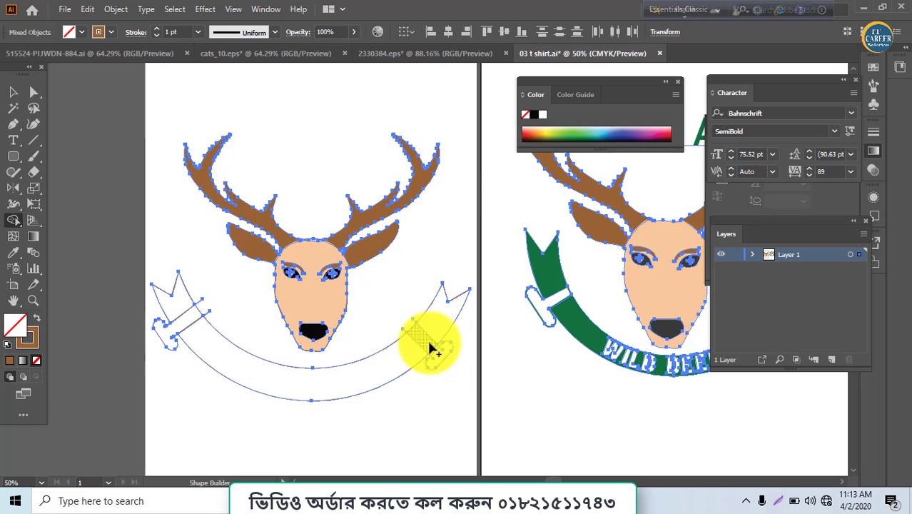
{"action": "left_click_drag", "start_coordinate": [426, 343], "coordinate": [442, 364]}
Remove the line ends sticking out above the ribbon on both sides with the Shape Builder tool, and clear the selection.
{"action": "left_click", "coordinate": [398, 318]}
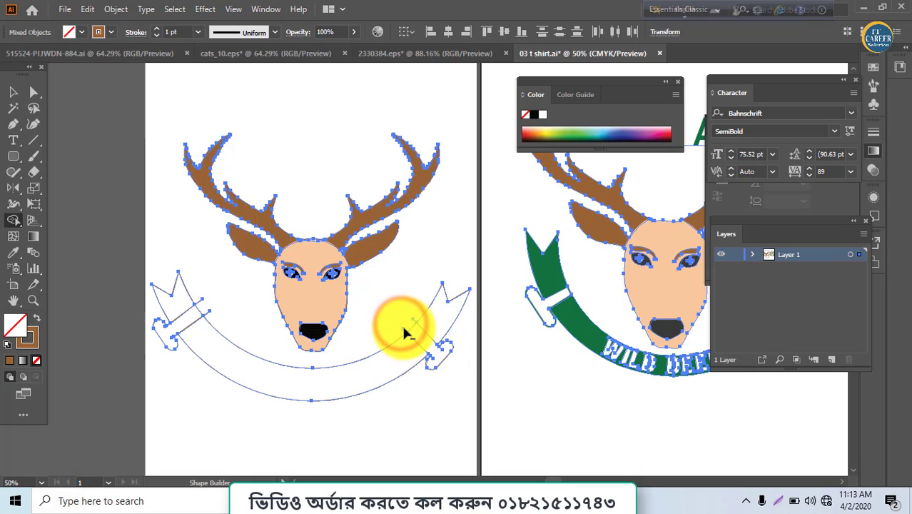
{"action": "left_click", "coordinate": [404, 328], "text": "alt"}
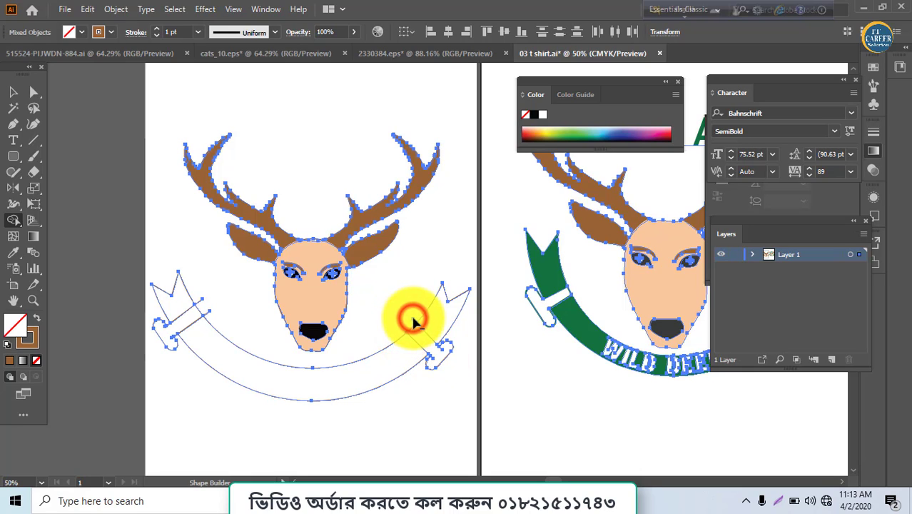
{"action": "left_click", "coordinate": [203, 299], "text": "alt"}
{"action": "left_click", "coordinate": [209, 312], "text": "alt"}
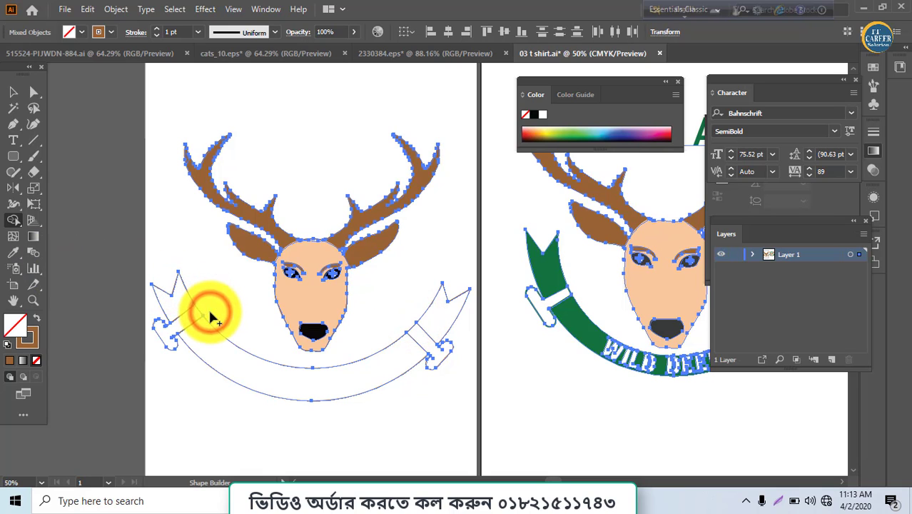
{"action": "left_click", "coordinate": [13, 92]}
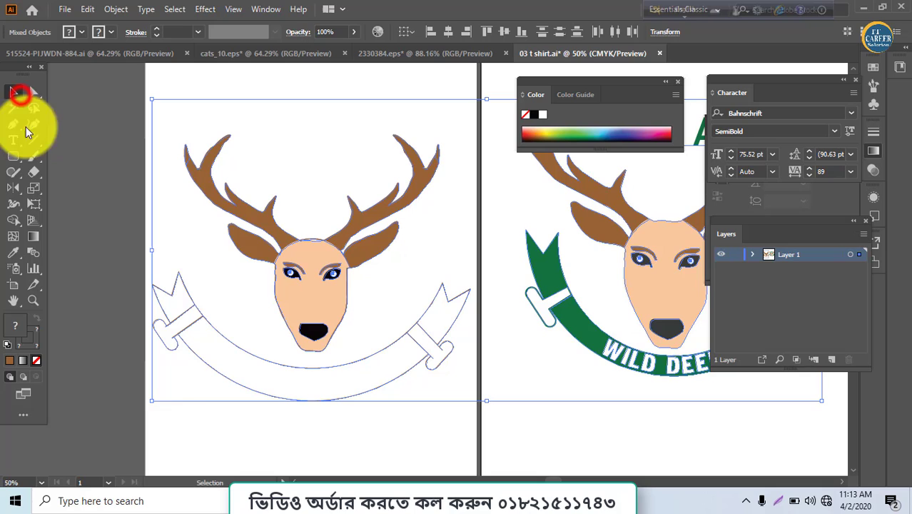
{"action": "left_click", "coordinate": [180, 455]}
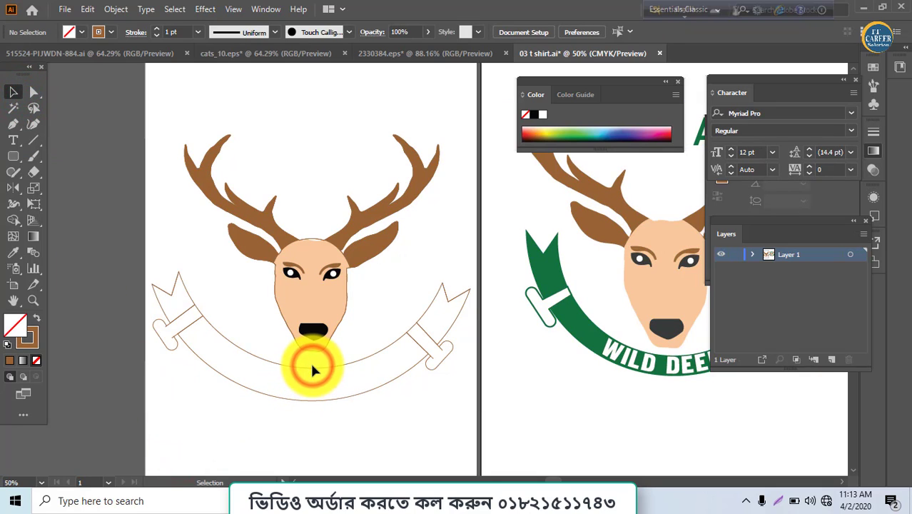
Ungroup the deer head and ribbon artwork, and clear the selection.
{"action": "left_click", "coordinate": [313, 371]}
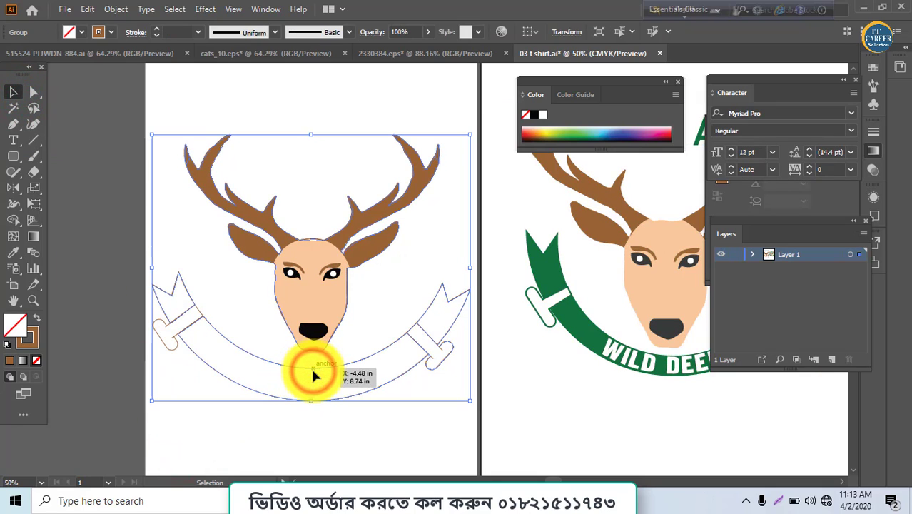
{"action": "right_click", "coordinate": [314, 376]}
{"action": "left_click", "coordinate": [339, 247]}
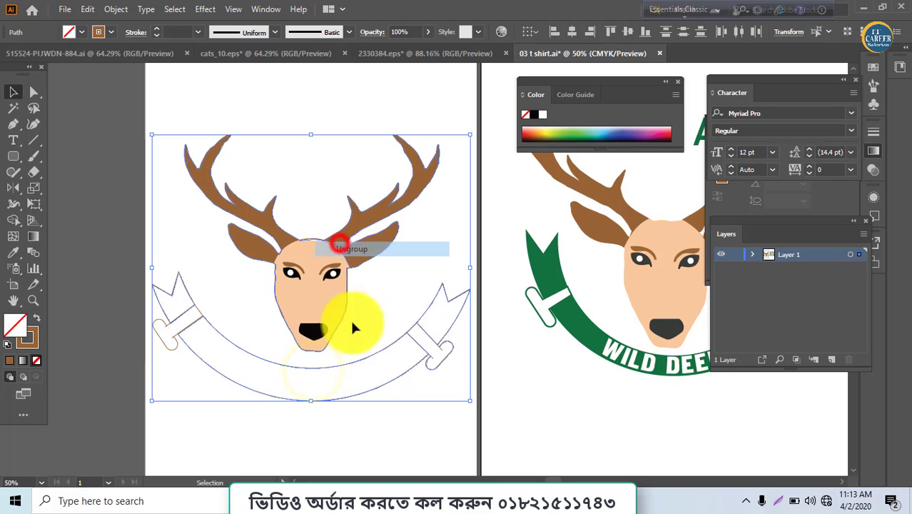
{"action": "left_click", "coordinate": [364, 431]}
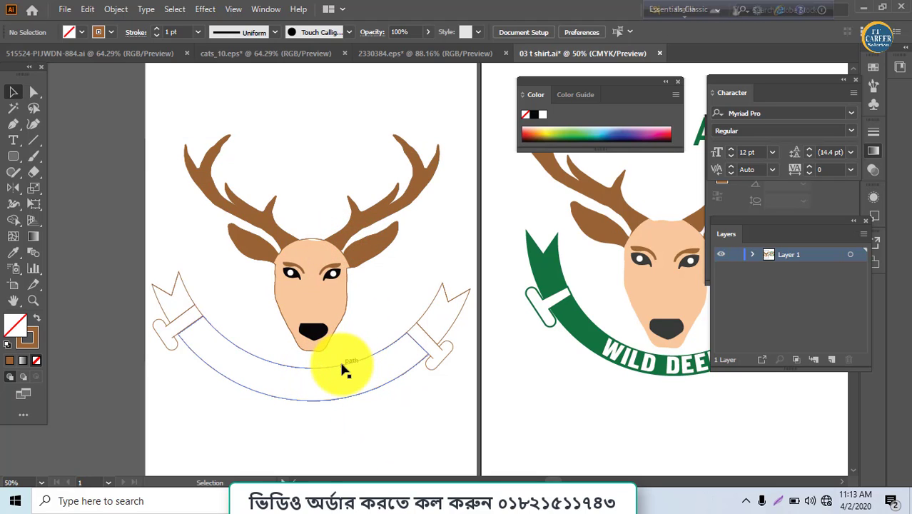
Fill the ribbon's curved middle section with the reference ribbon's green using the Eyedropper.
{"action": "left_click", "coordinate": [342, 366]}
{"action": "left_click", "coordinate": [12, 251]}
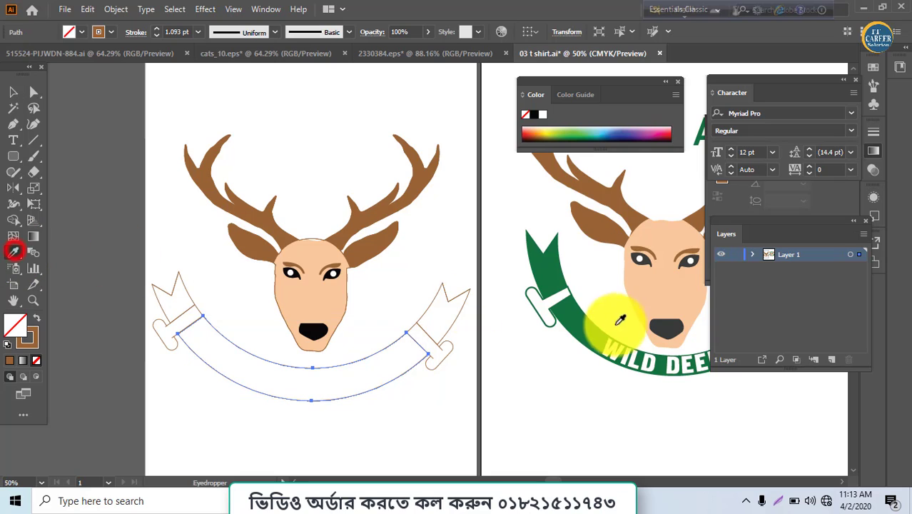
{"action": "left_click", "coordinate": [576, 316]}
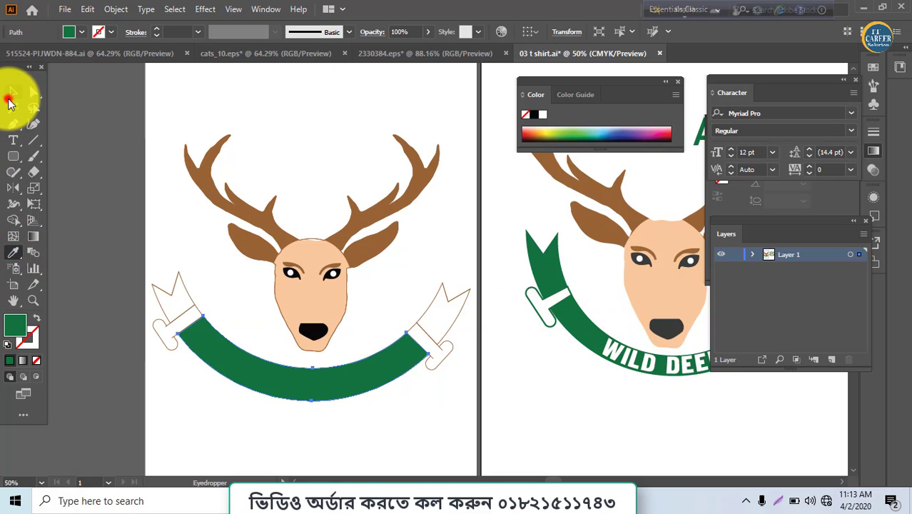
{"action": "left_click", "coordinate": [13, 92]}
Fill both ribbon tails with the reference ribbon's green using the Eyedropper, and clear the selection.
{"action": "left_click_drag", "start_coordinate": [182, 300], "coordinate": [184, 300]}
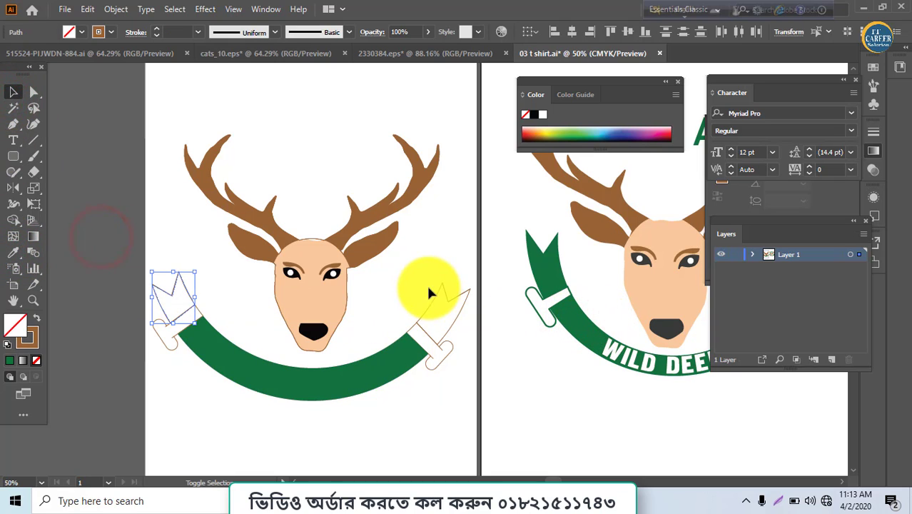
{"action": "left_click_drag", "start_coordinate": [424, 277], "coordinate": [456, 312]}
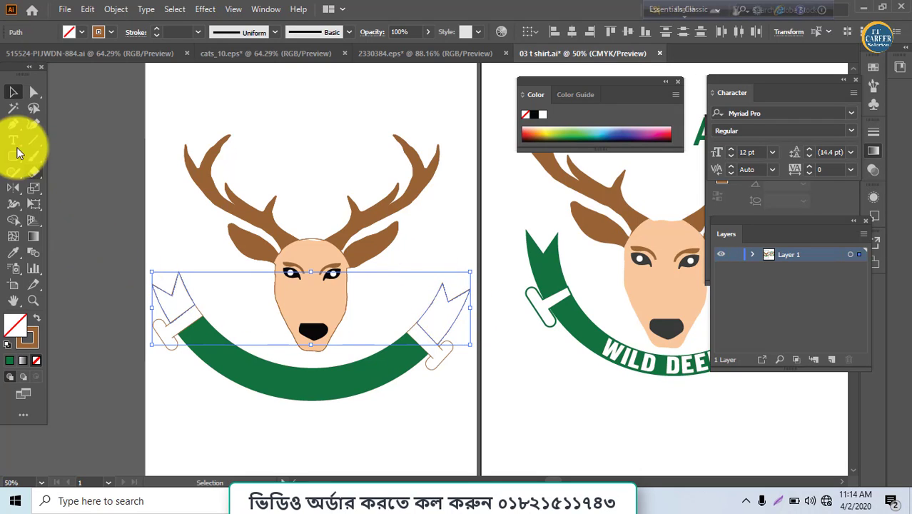
{"action": "left_click", "coordinate": [19, 220]}
{"action": "left_click", "coordinate": [17, 252]}
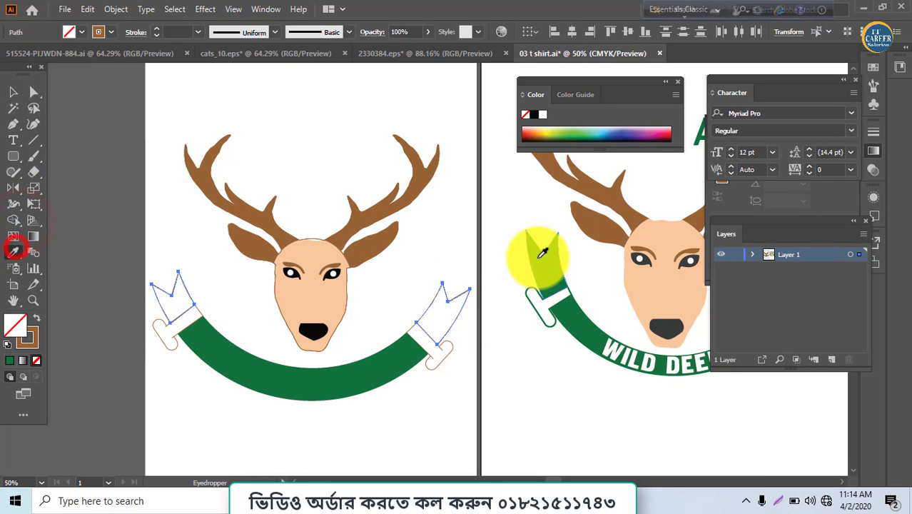
{"action": "left_click", "coordinate": [539, 251]}
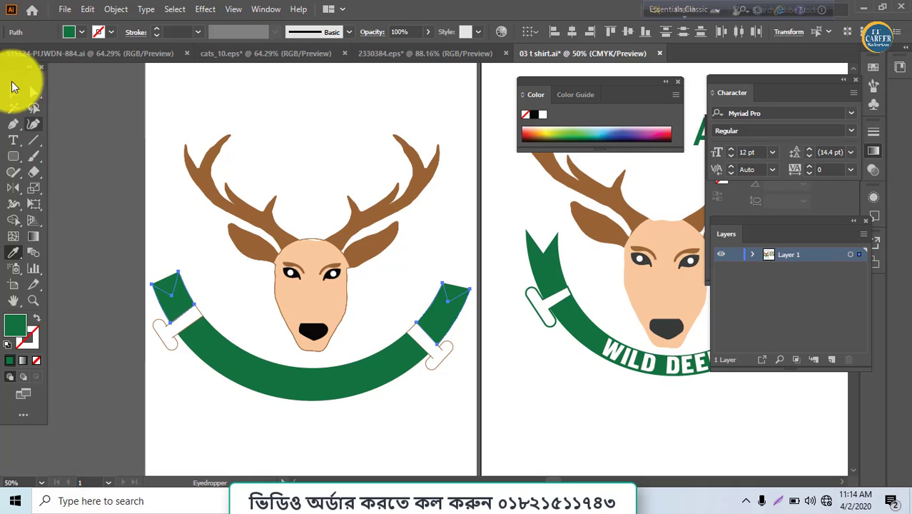
{"action": "left_click", "coordinate": [14, 92]}
{"action": "left_click", "coordinate": [93, 206]}
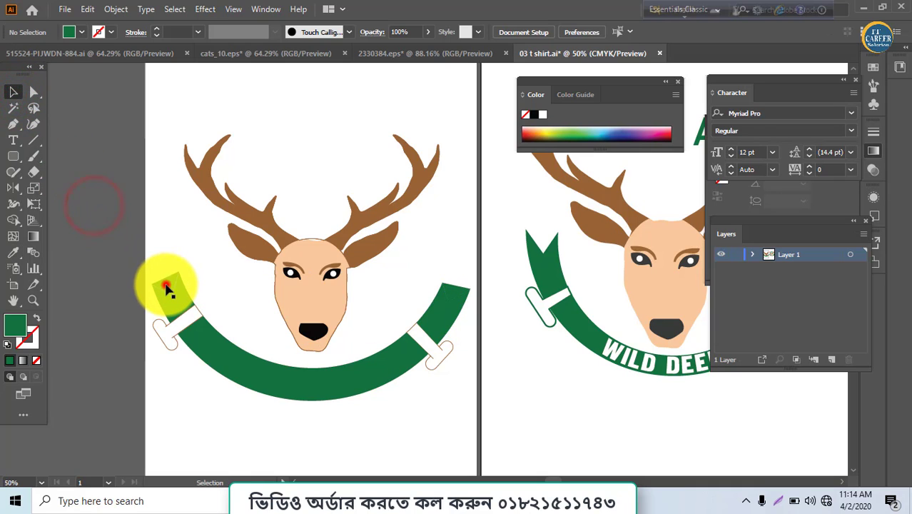
Delete the triangular end pieces of both green ribbon tails to leave notched ends.
{"action": "left_click", "coordinate": [165, 279]}
{"action": "key", "text": "Delete"}
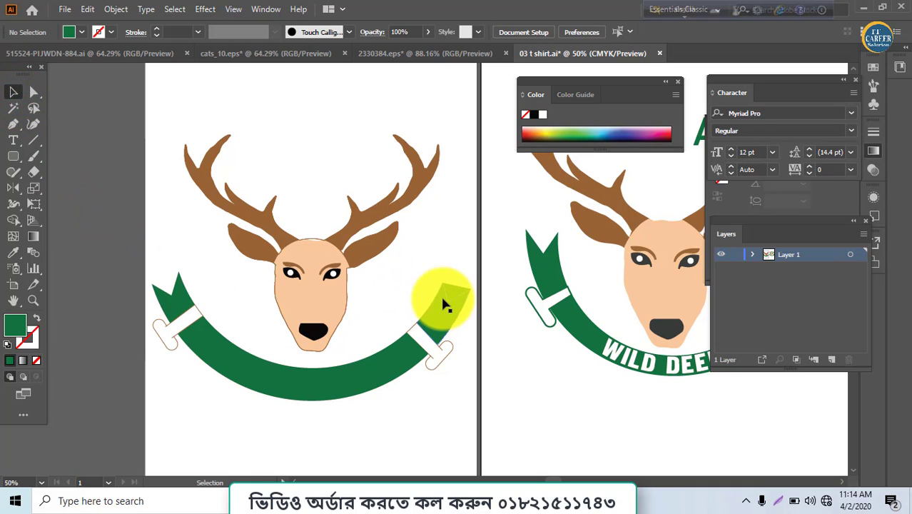
{"action": "left_click", "coordinate": [458, 291]}
{"action": "key", "text": "Delete"}
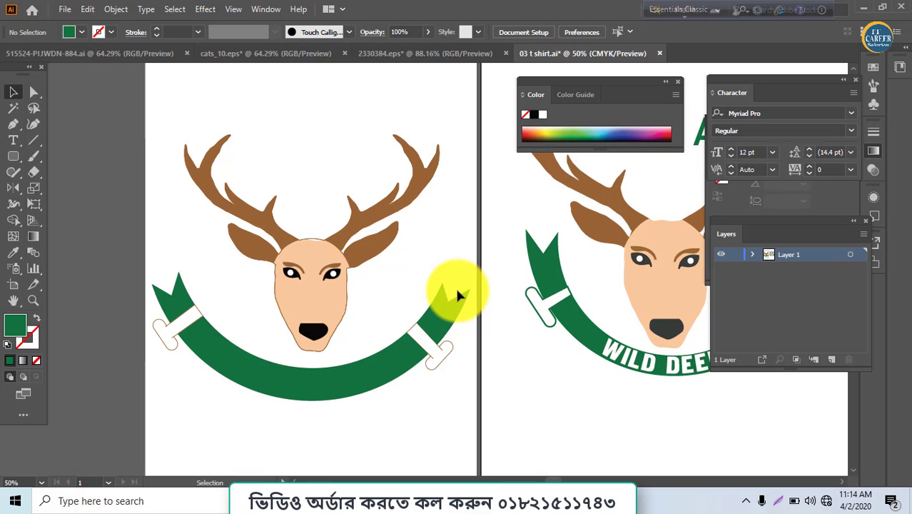
Apply the ribbon's green to both rounded ribbon loops with the Eyedropper, and clear the selection.
{"action": "left_click", "coordinate": [451, 344]}
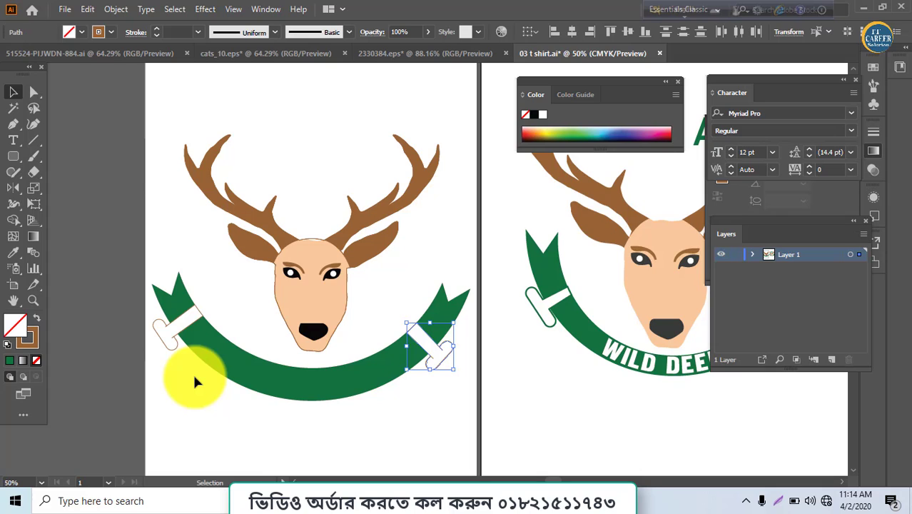
{"action": "left_click_drag", "start_coordinate": [187, 369], "coordinate": [165, 338]}
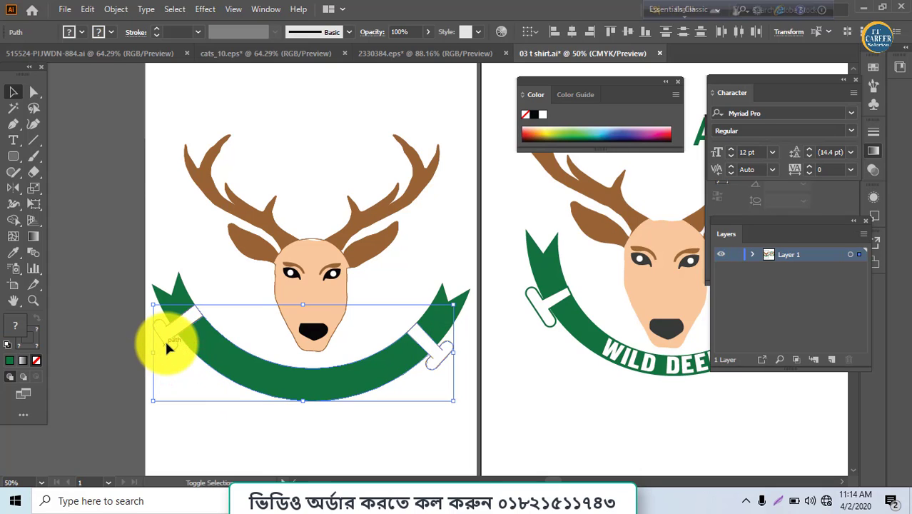
{"action": "left_click", "coordinate": [13, 252]}
{"action": "left_click", "coordinate": [221, 354]}
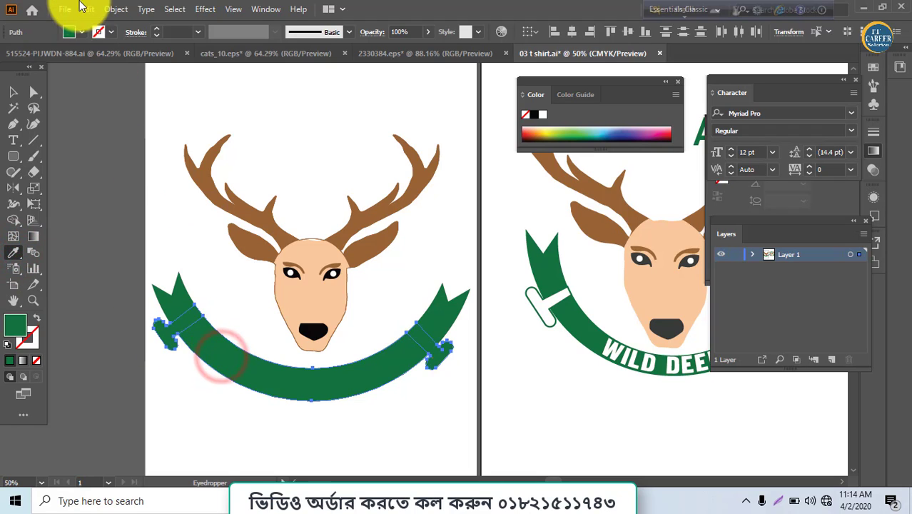
{"action": "left_click", "coordinate": [34, 323]}
{"action": "left_click", "coordinate": [35, 322]}
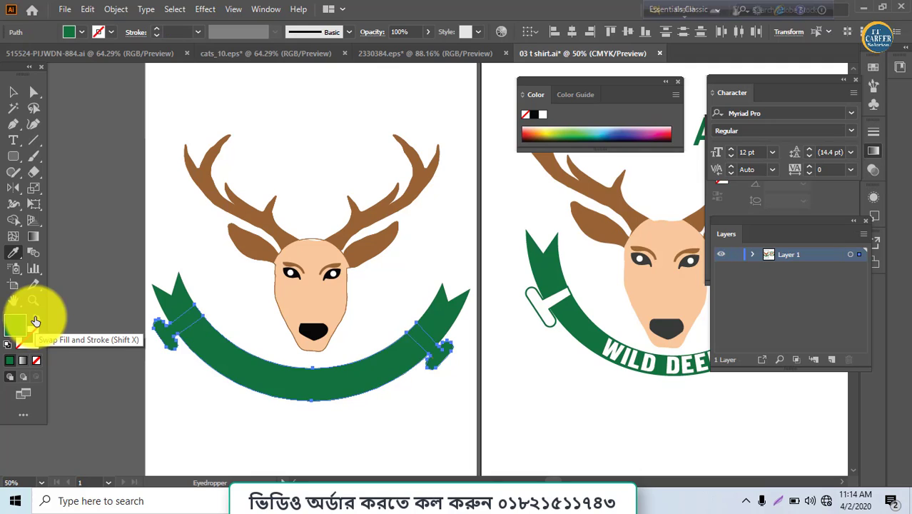
{"action": "left_click", "coordinate": [210, 450]}
{"action": "left_click", "coordinate": [574, 268]}
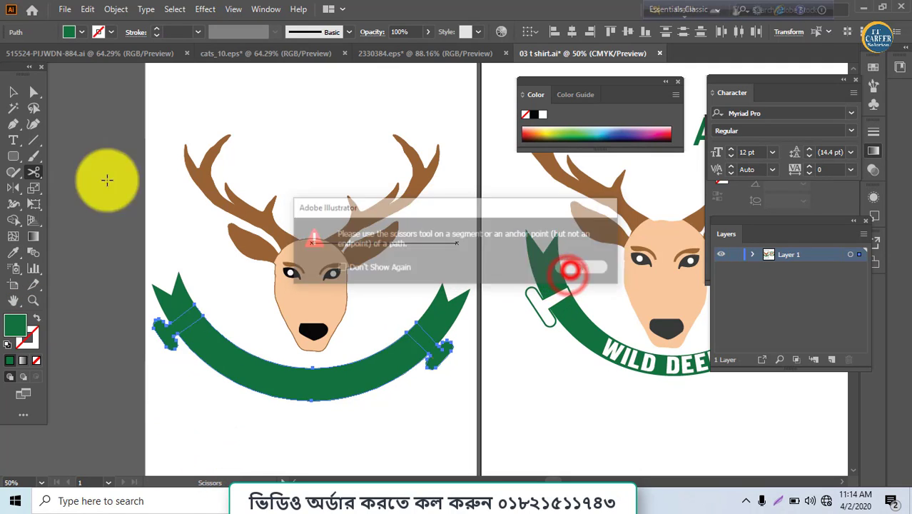
{"action": "left_click", "coordinate": [13, 91]}
{"action": "left_click", "coordinate": [187, 400]}
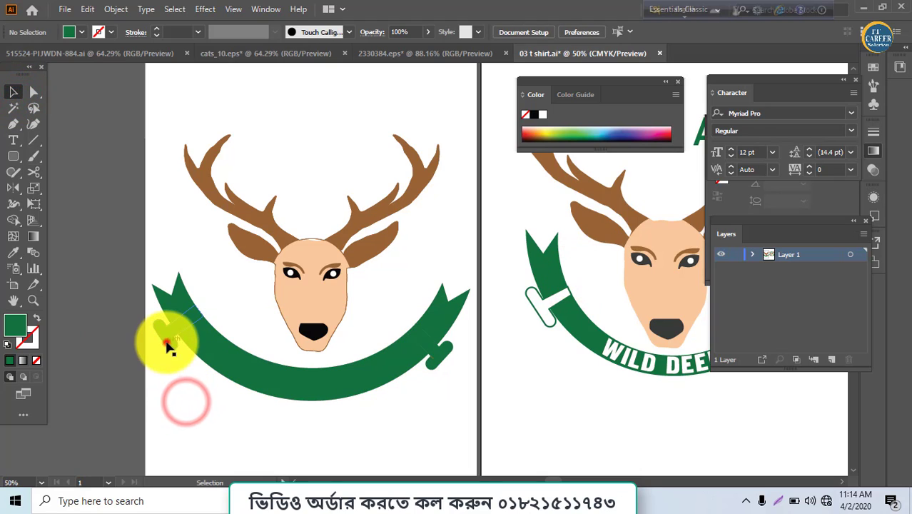
Swap the fill and stroke of each ribbon loop for a green outline without fill, and set the stroke weight to 3 pt.
{"action": "left_click", "coordinate": [169, 345]}
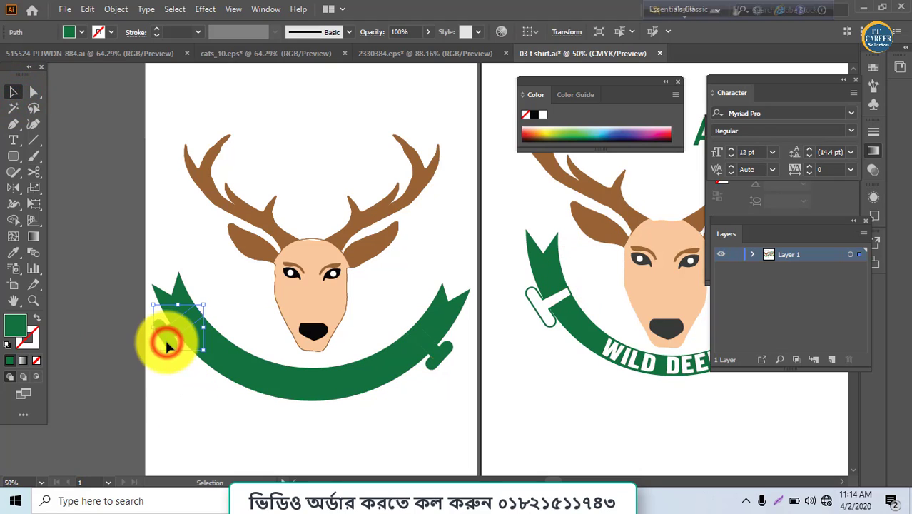
{"action": "left_click", "coordinate": [35, 318]}
{"action": "left_click", "coordinate": [157, 30]}
{"action": "left_click", "coordinate": [157, 29]}
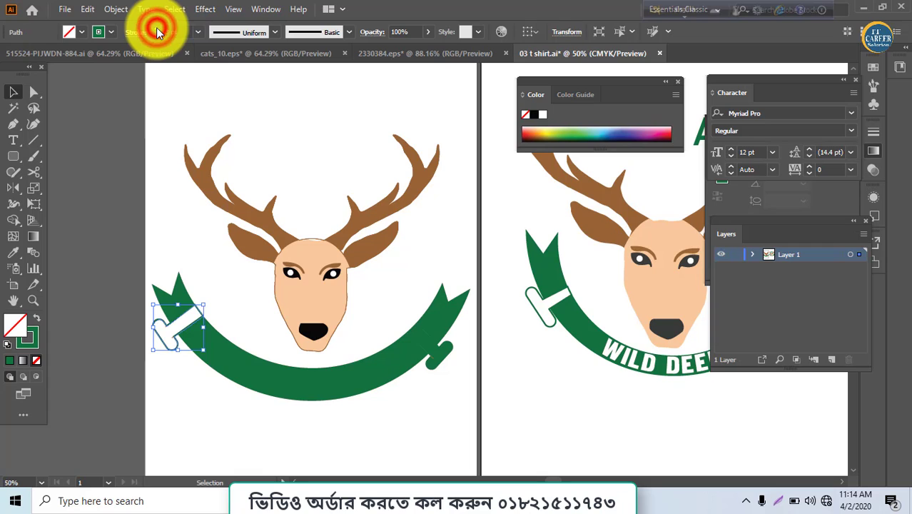
{"action": "left_click", "coordinate": [444, 363]}
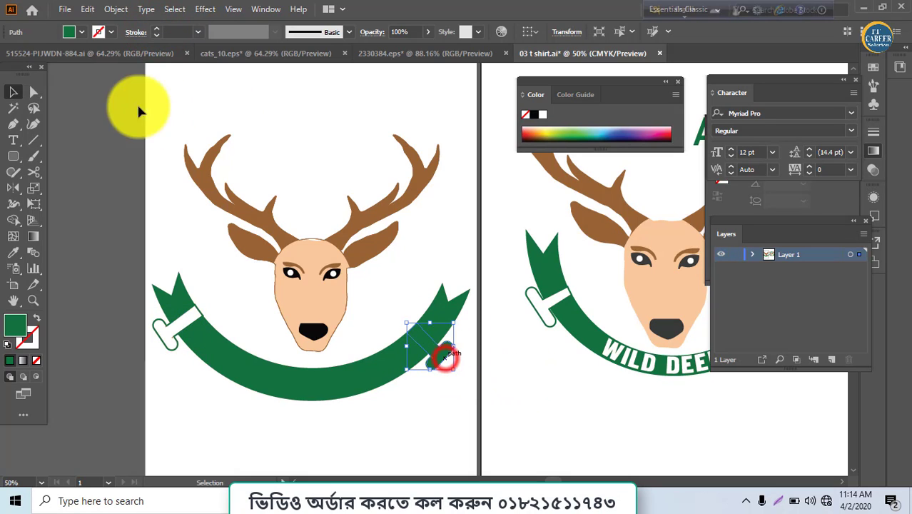
{"action": "left_click", "coordinate": [36, 316]}
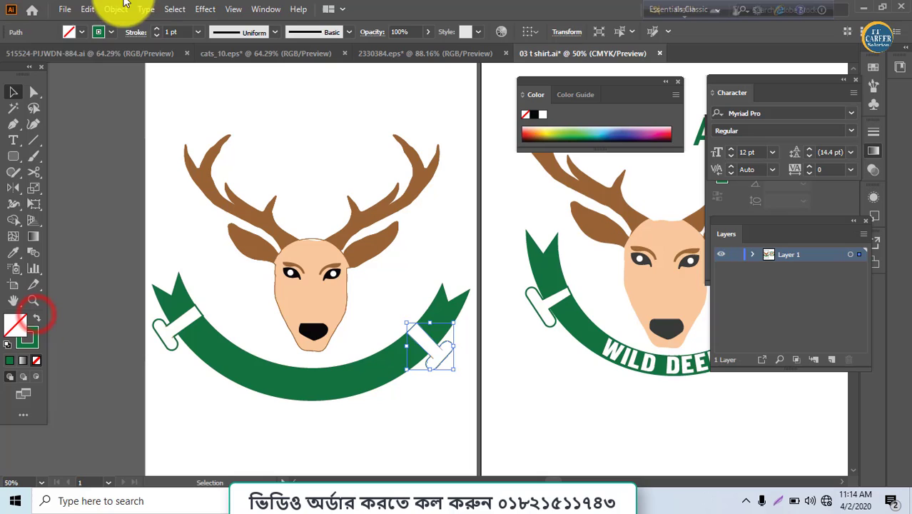
{"action": "left_click", "coordinate": [157, 31]}
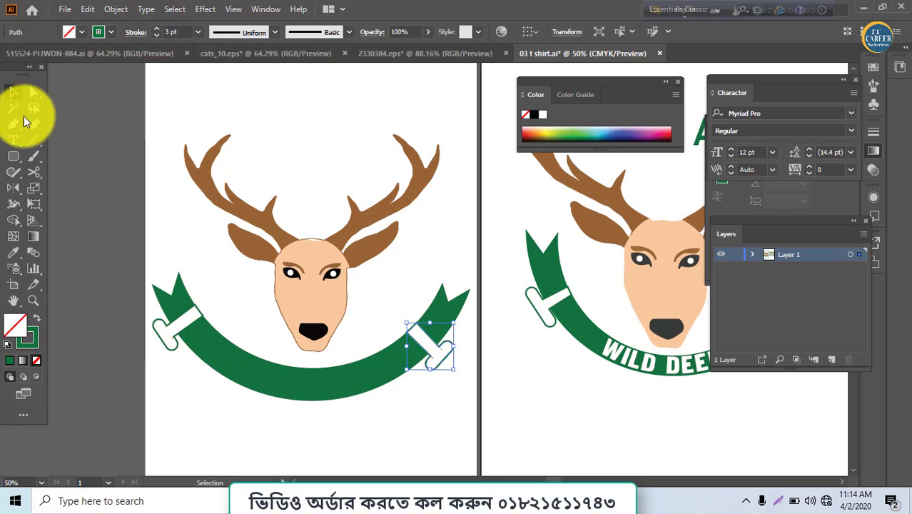
Add the text LOVE ALL above the deer's head with a font size of 72 pt and tracking of 50.
{"action": "left_click", "coordinate": [13, 140]}
{"action": "left_click", "coordinate": [262, 165]}
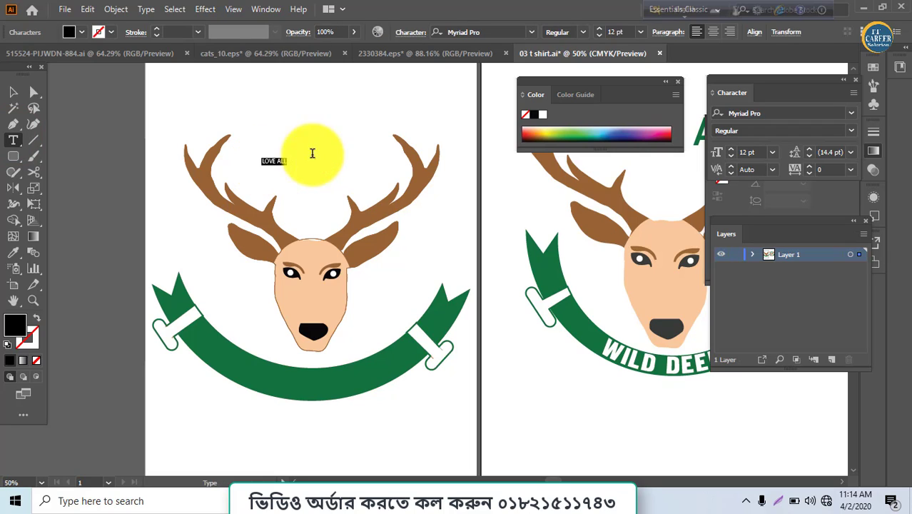
{"action": "left_click", "coordinate": [773, 152]}
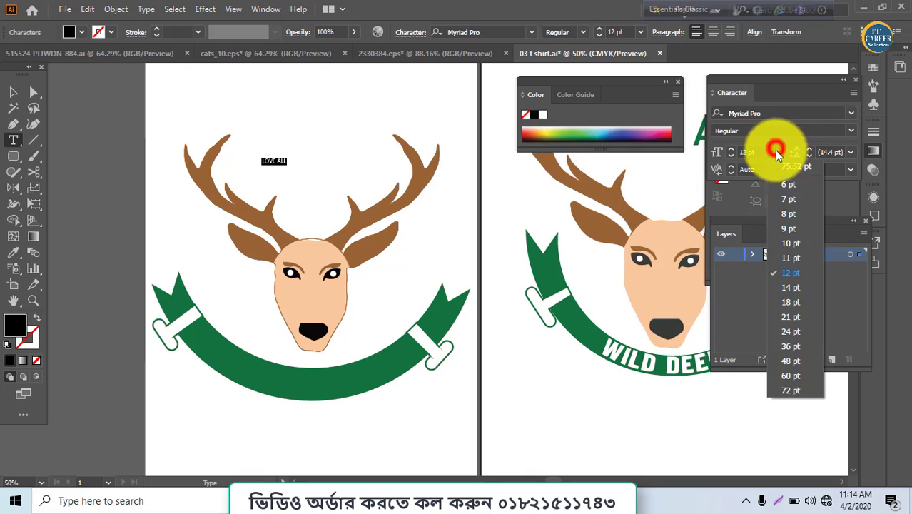
{"action": "left_click", "coordinate": [807, 392]}
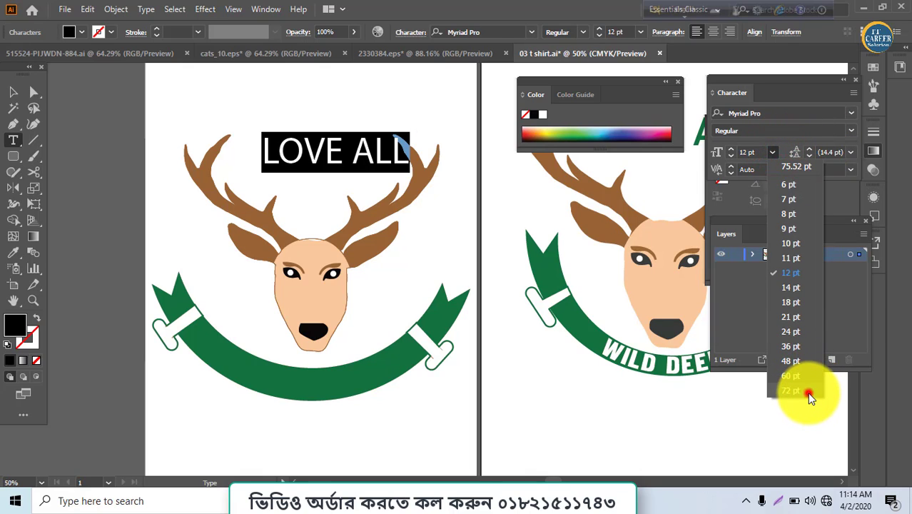
{"action": "left_click", "coordinate": [856, 171]}
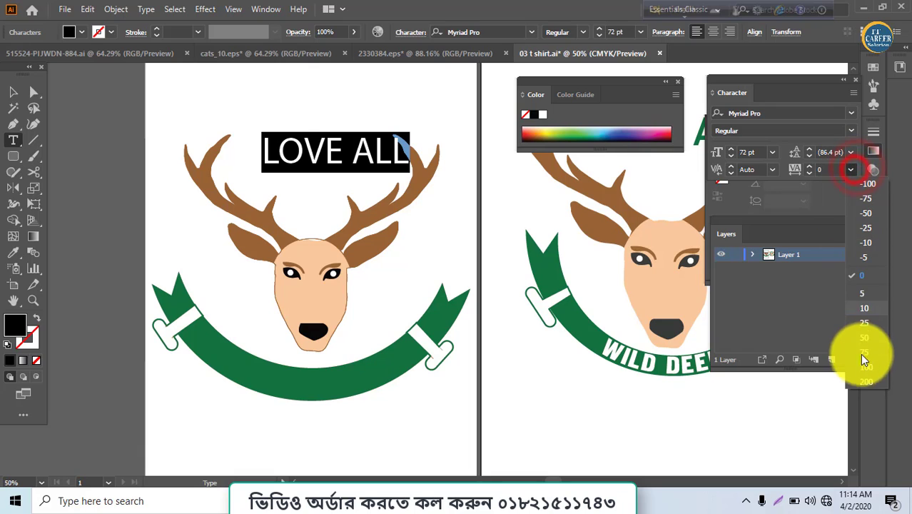
{"action": "left_click", "coordinate": [861, 336]}
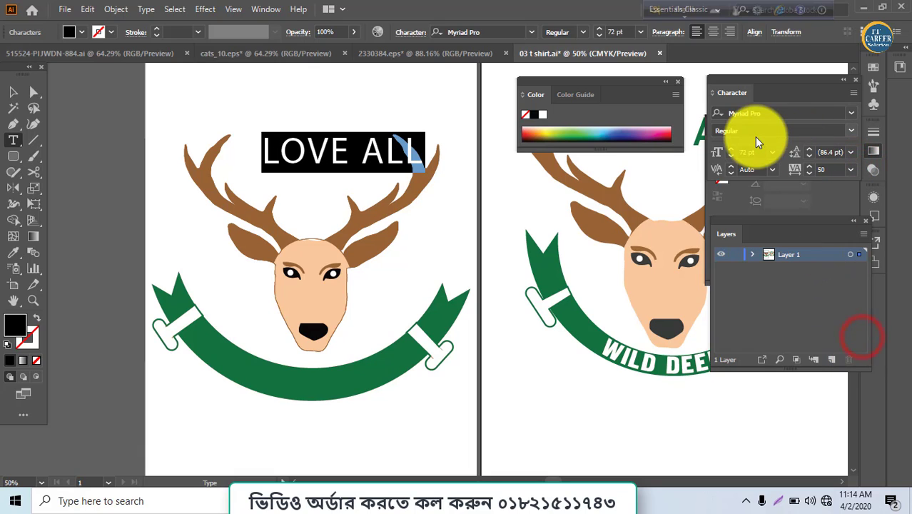
Change the LOVE ALL text to the Arial Rounded MT Bold font at 54 pt.
{"action": "left_click", "coordinate": [851, 113]}
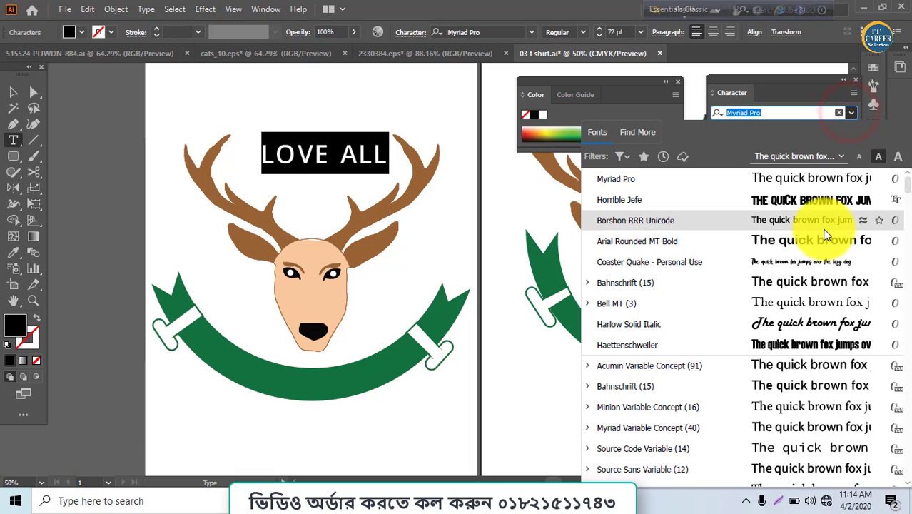
{"action": "left_click", "coordinate": [824, 243]}
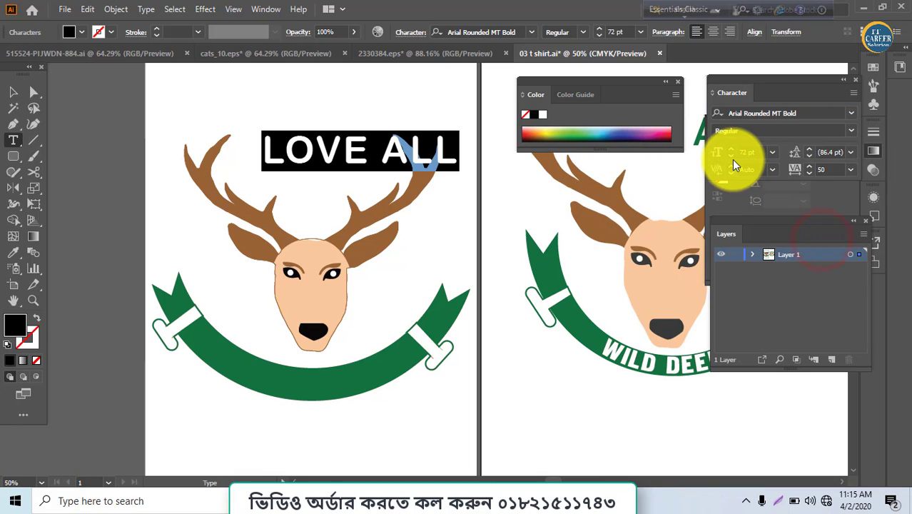
{"action": "left_click", "coordinate": [731, 156]}
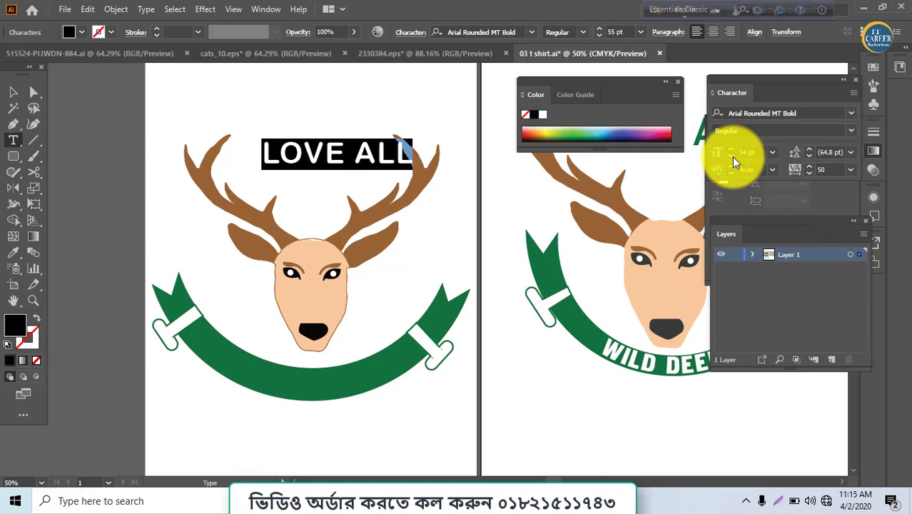
Colour LOVE ALL with the ribbon's green, then centre it between the antlers and enlarge it slightly.
{"action": "left_click", "coordinate": [13, 252]}
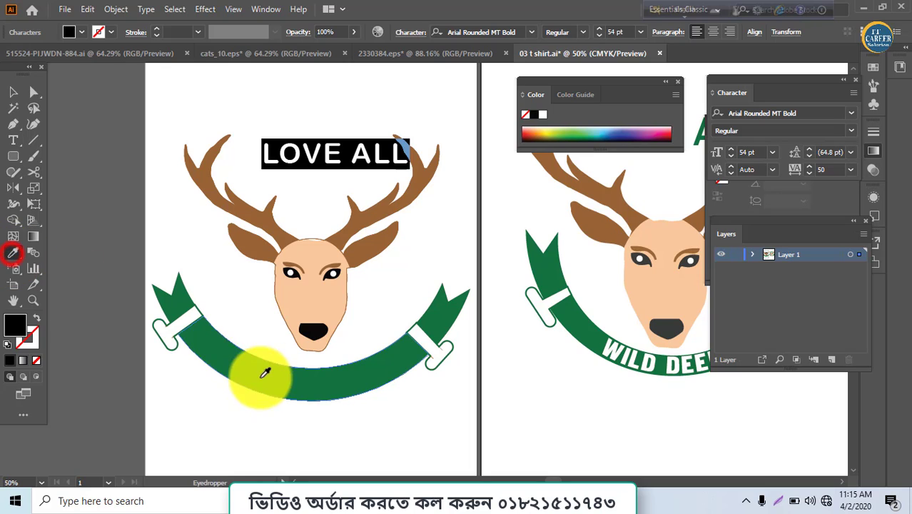
{"action": "left_click", "coordinate": [265, 372]}
{"action": "left_click", "coordinate": [13, 91]}
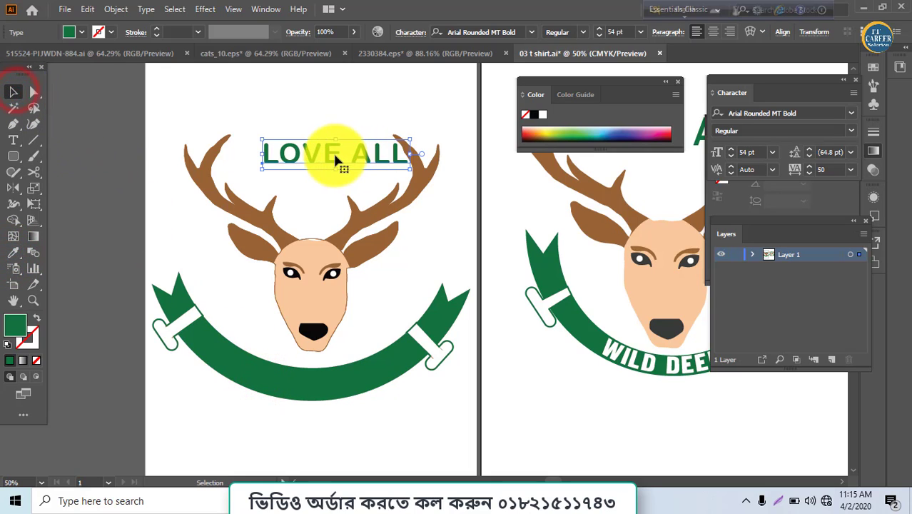
{"action": "left_click_drag", "start_coordinate": [335, 160], "coordinate": [312, 177]}
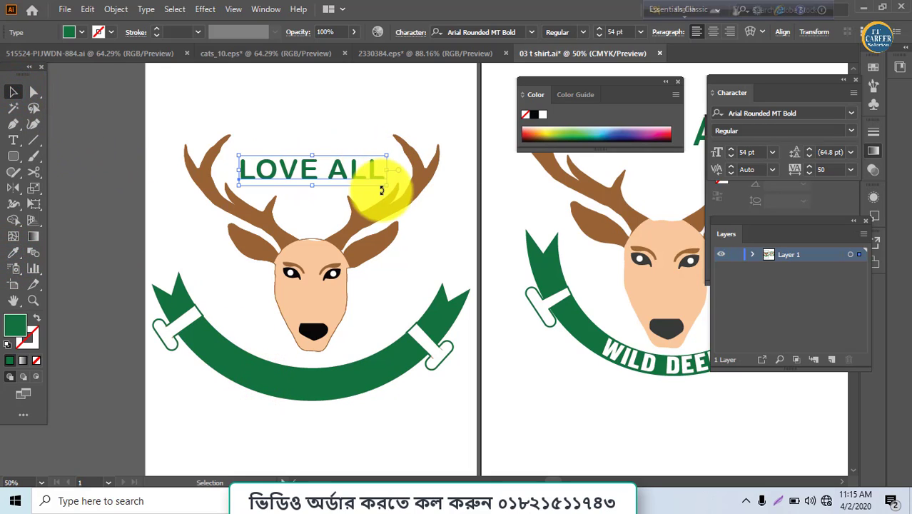
{"action": "left_click_drag", "start_coordinate": [384, 188], "coordinate": [394, 191]}
{"action": "left_click", "coordinate": [432, 273]}
Add the text "wild deer" below the ribbon and convert it to uppercase.
{"action": "left_click", "coordinate": [13, 140]}
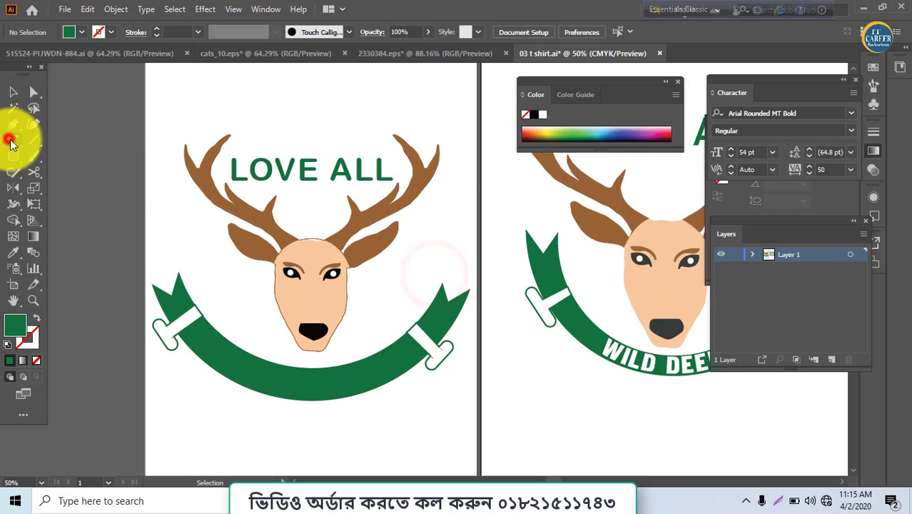
{"action": "left_click", "coordinate": [227, 434]}
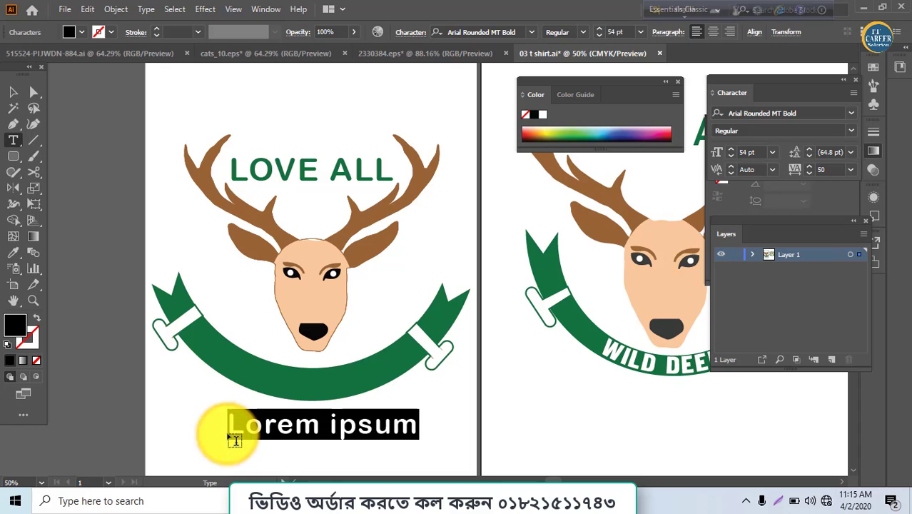
{"action": "type", "text": "wild deer"}
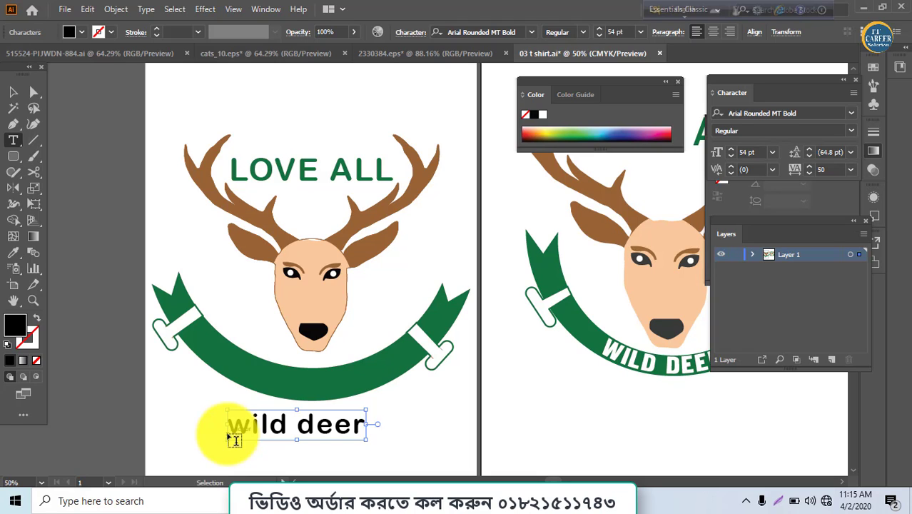
{"action": "key", "text": "ctrl+a"}
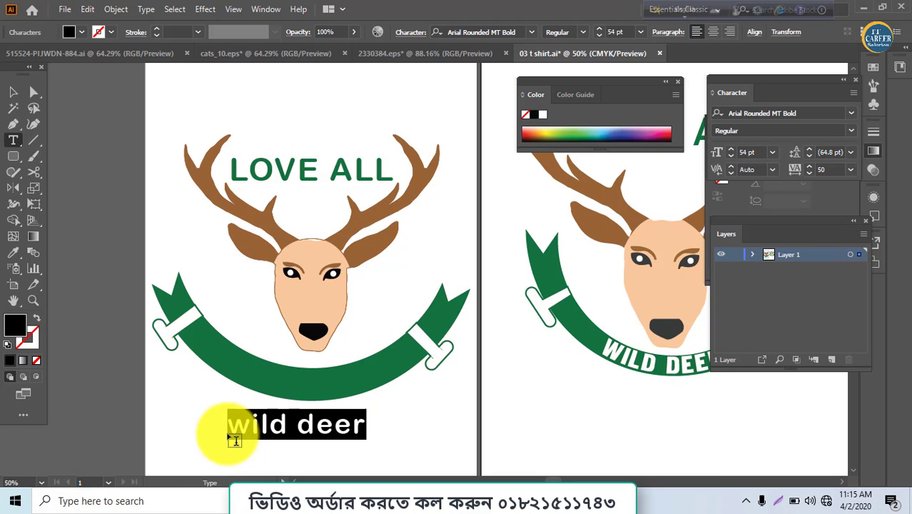
{"action": "left_click", "coordinate": [148, 8]}
{"action": "mouse_move", "coordinate": [314, 215]}
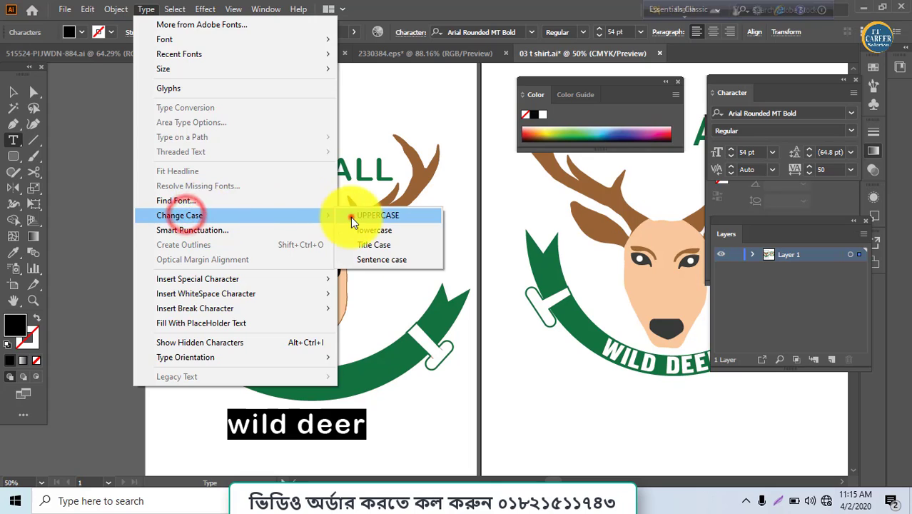
{"action": "left_click", "coordinate": [349, 216]}
{"action": "left_click", "coordinate": [13, 91]}
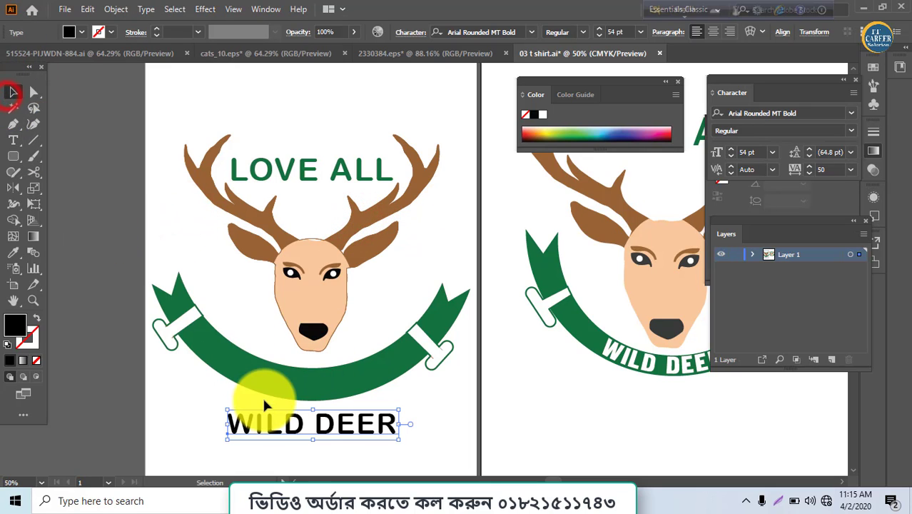
Move the WILD DEER text onto the ribbon's curved middle section and fill it with white.
{"action": "left_click_drag", "start_coordinate": [311, 437], "coordinate": [311, 396]}
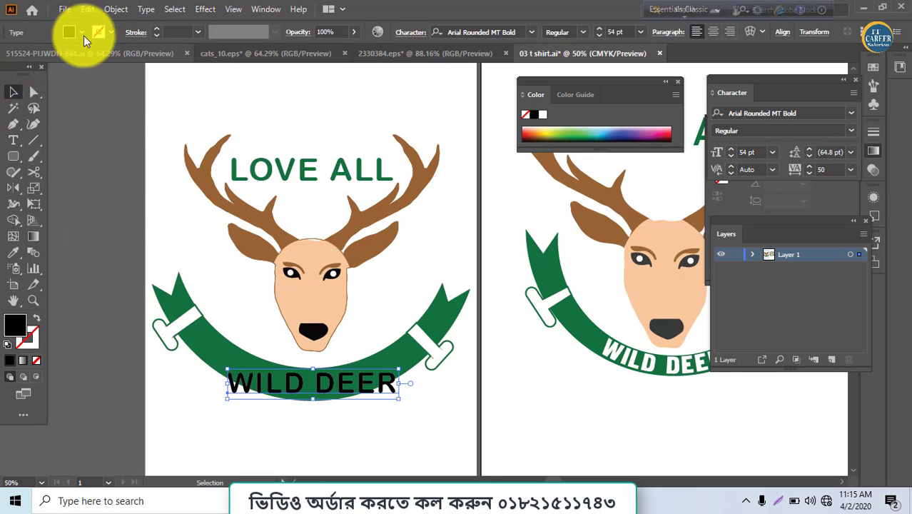
{"action": "left_click", "coordinate": [81, 31]}
{"action": "left_click", "coordinate": [24, 55]}
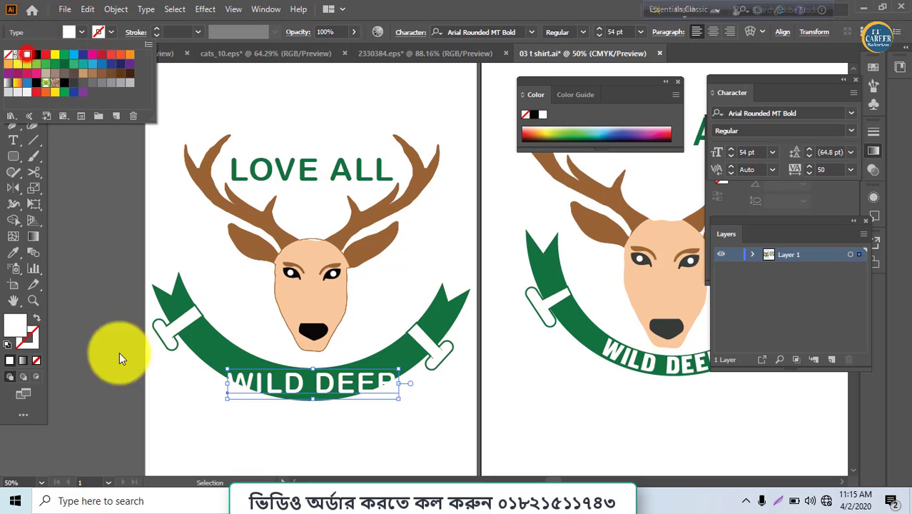
{"action": "left_click", "coordinate": [282, 389]}
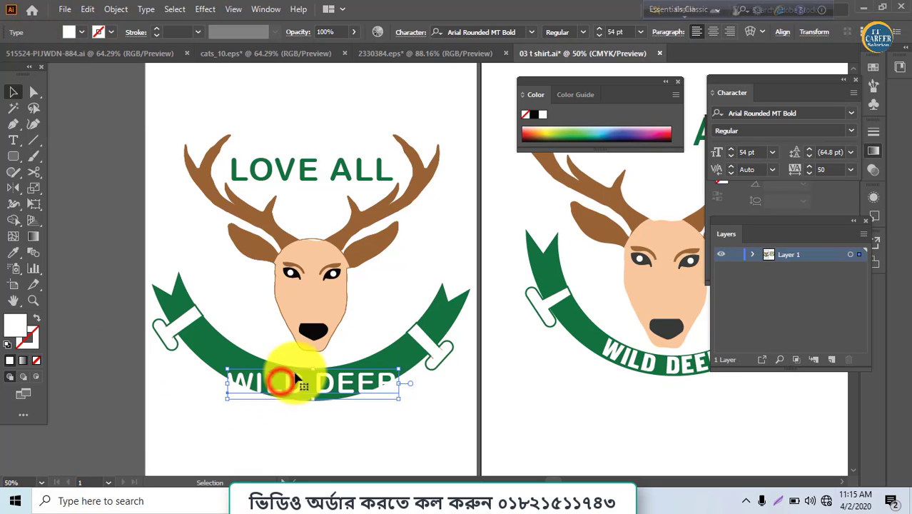
Reduce the WILD DEER text to 49 pt and move it slightly upward on the ribbon.
{"action": "left_click", "coordinate": [732, 157]}
{"action": "left_click", "coordinate": [732, 157]}
{"action": "left_click", "coordinate": [732, 157]}
{"action": "left_click", "coordinate": [732, 157]}
{"action": "left_click", "coordinate": [732, 157]}
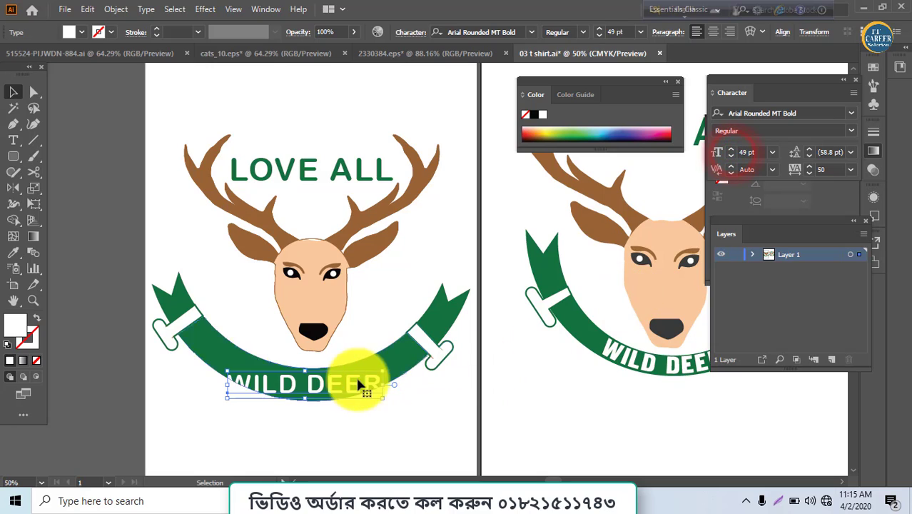
{"action": "left_click_drag", "start_coordinate": [311, 385], "coordinate": [308, 376]}
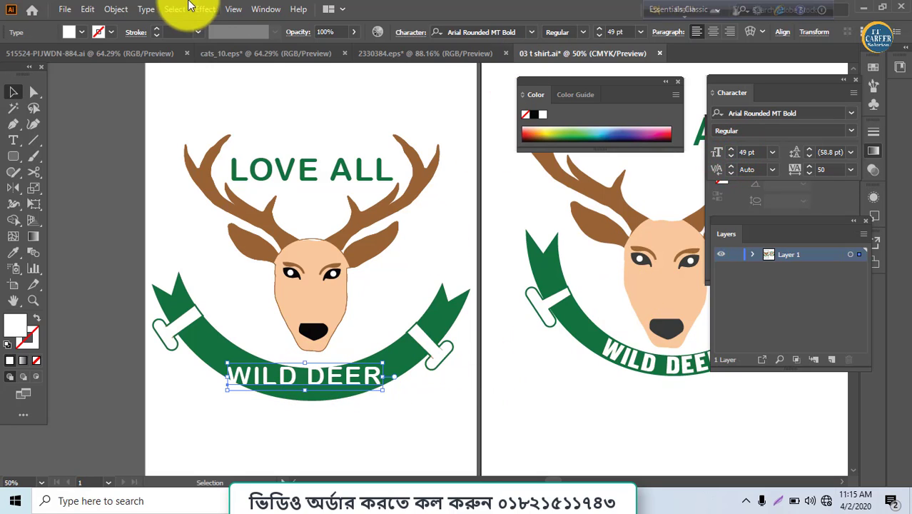
Apply a horizontal Arc warp with a -28% bend to the WILD DEER text so it follows the ribbon's curve.
{"action": "left_click", "coordinate": [207, 9]}
{"action": "mouse_move", "coordinate": [245, 179]}
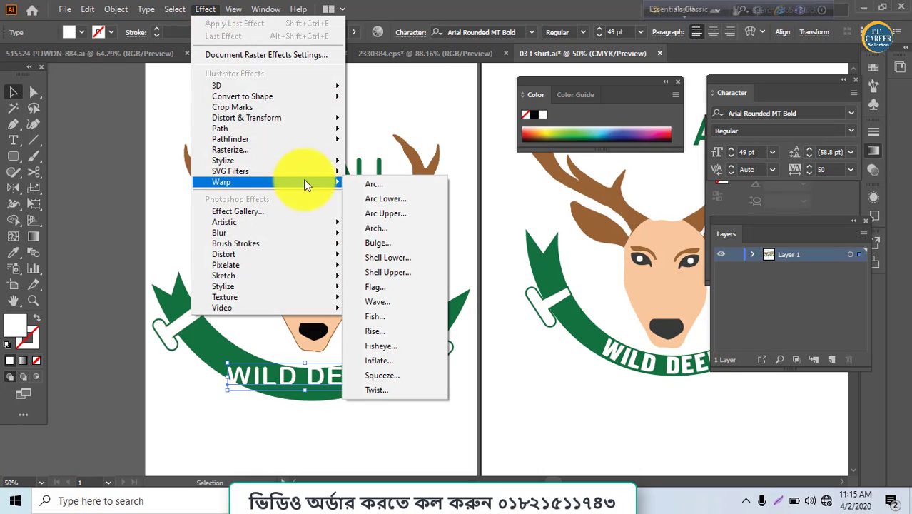
{"action": "left_click", "coordinate": [379, 180]}
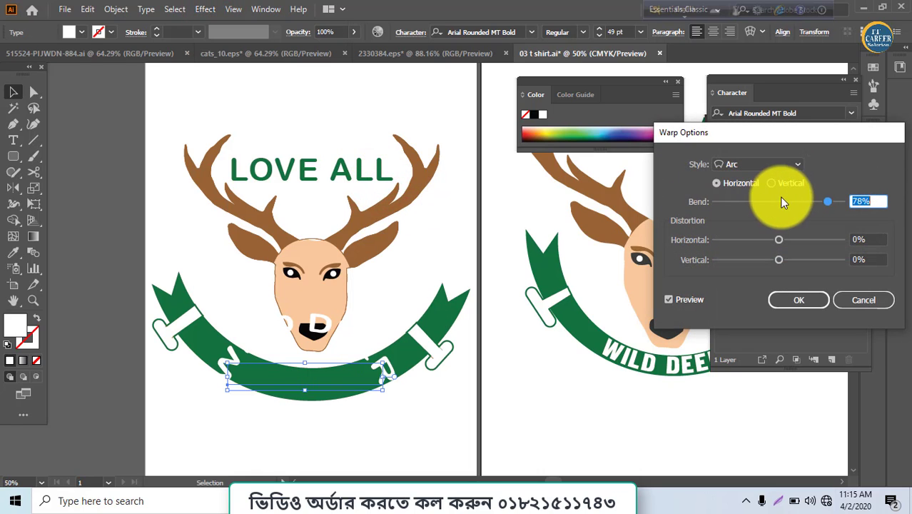
{"action": "left_click", "coordinate": [757, 201]}
{"action": "left_click_drag", "start_coordinate": [763, 202], "coordinate": [760, 202]}
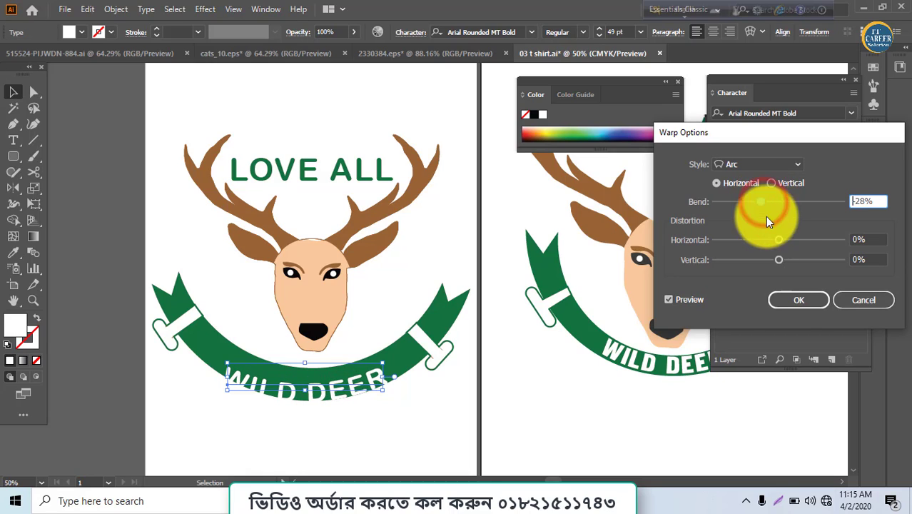
{"action": "left_click", "coordinate": [798, 299]}
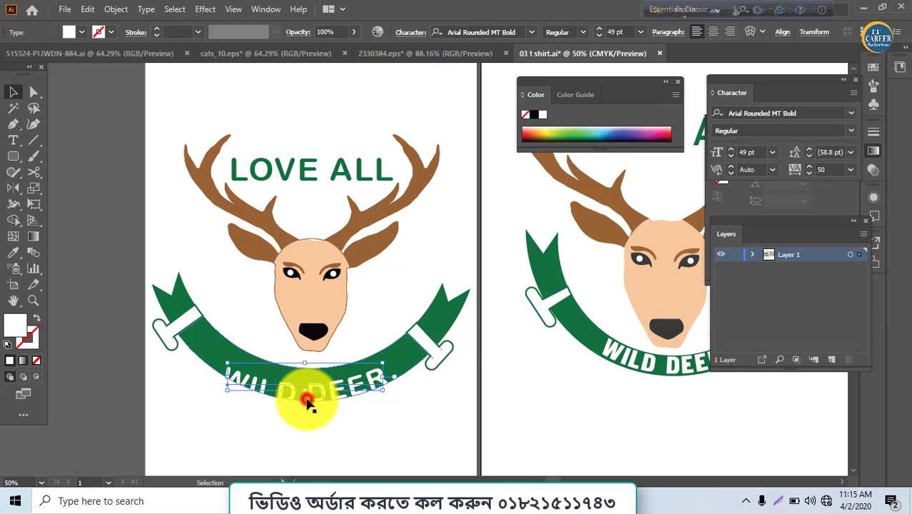
Move the warped WILD DEER text slightly upward and rotate it slightly clockwise to fit inside the ribbon's curved middle.
{"action": "left_click_drag", "start_coordinate": [306, 399], "coordinate": [300, 408]}
{"action": "left_click", "coordinate": [374, 437]}
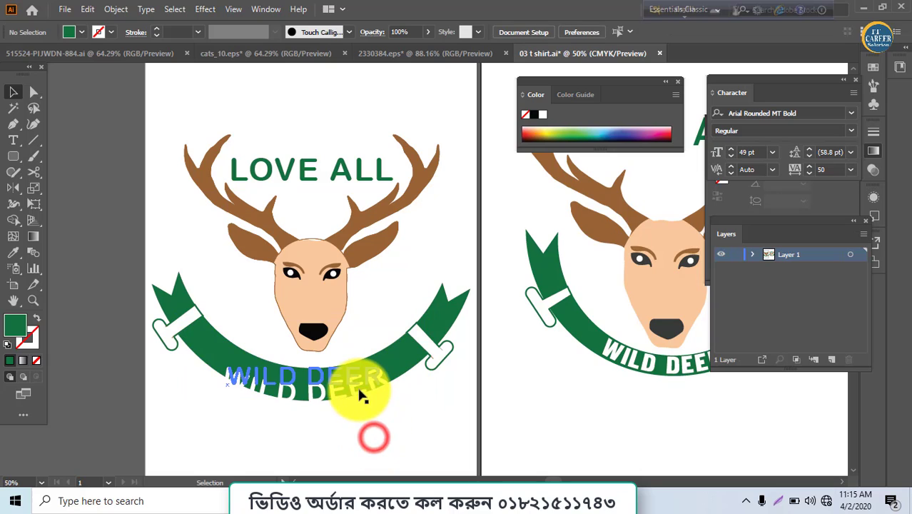
{"action": "left_click", "coordinate": [353, 383]}
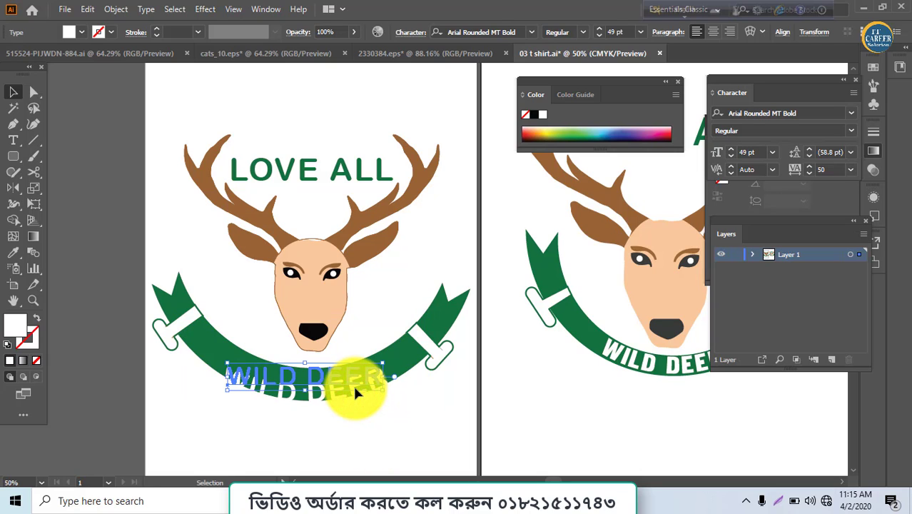
{"action": "key", "text": "shift+Up"}
{"action": "key", "text": "shift+Up"}
{"action": "key", "text": "shift+Up"}
{"action": "key", "text": "shift+Up"}
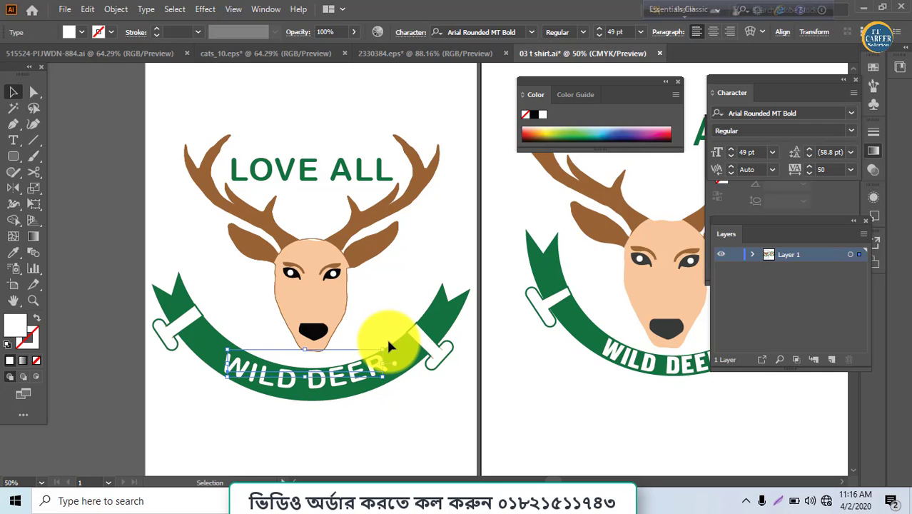
{"action": "left_click_drag", "start_coordinate": [387, 338], "coordinate": [391, 343]}
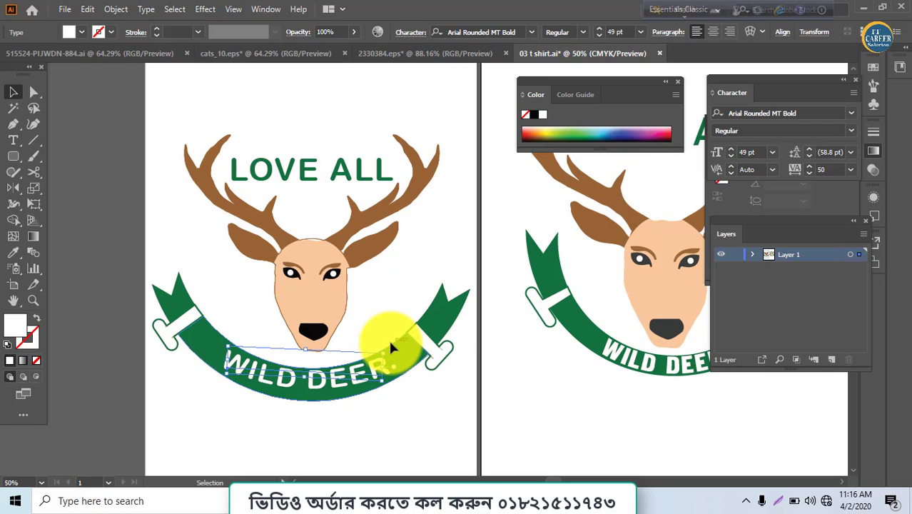
{"action": "key", "text": "shift+Down"}
Convert the warped WILD DEER text to outlines, expand its appearance into plain shapes, and deselect it.
{"action": "right_click", "coordinate": [345, 380]}
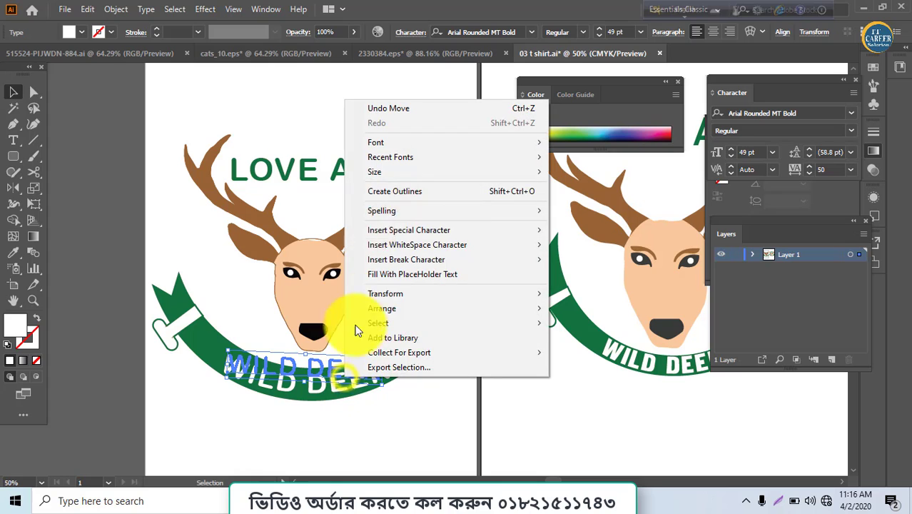
{"action": "left_click", "coordinate": [385, 191]}
{"action": "left_click", "coordinate": [109, 9]}
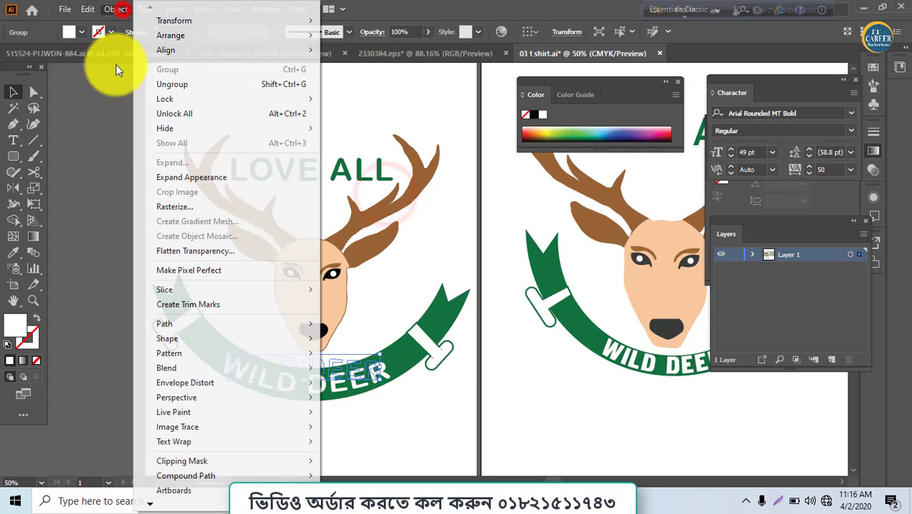
{"action": "left_click", "coordinate": [160, 171]}
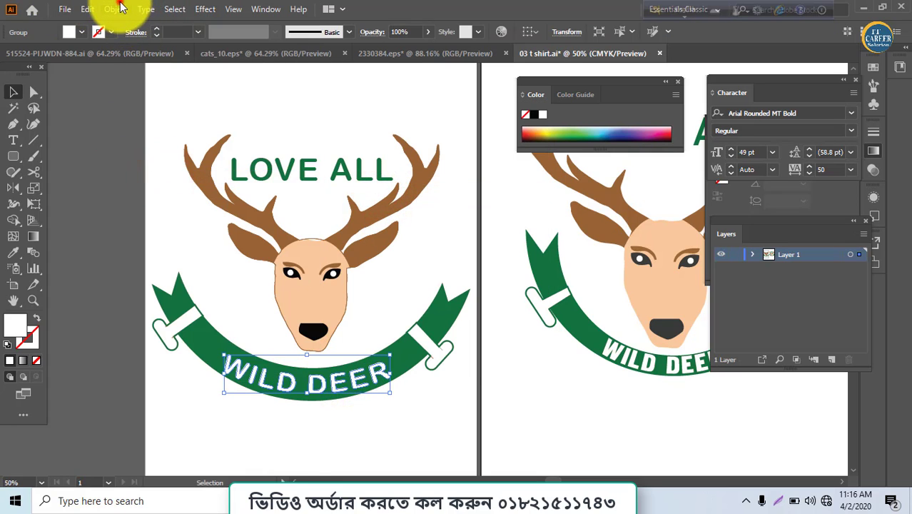
{"action": "left_click", "coordinate": [116, 8]}
{"action": "left_click", "coordinate": [165, 158]}
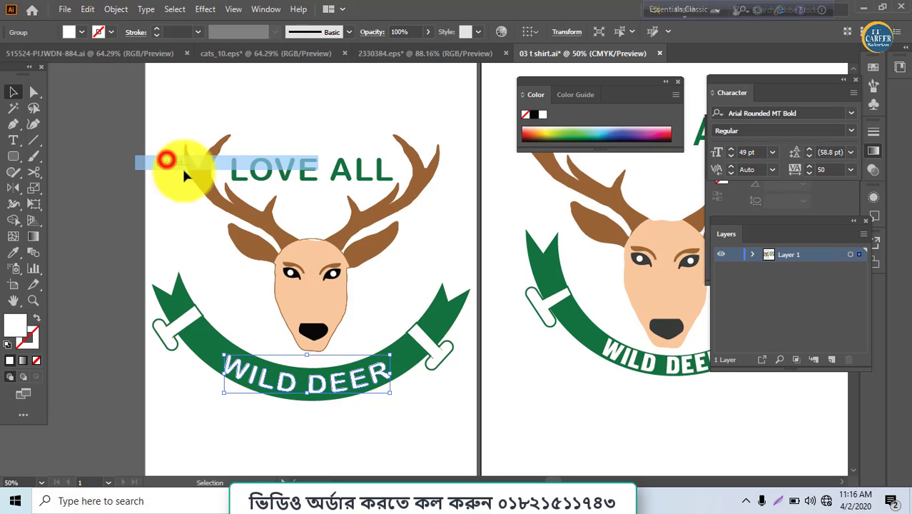
{"action": "left_click", "coordinate": [392, 441]}
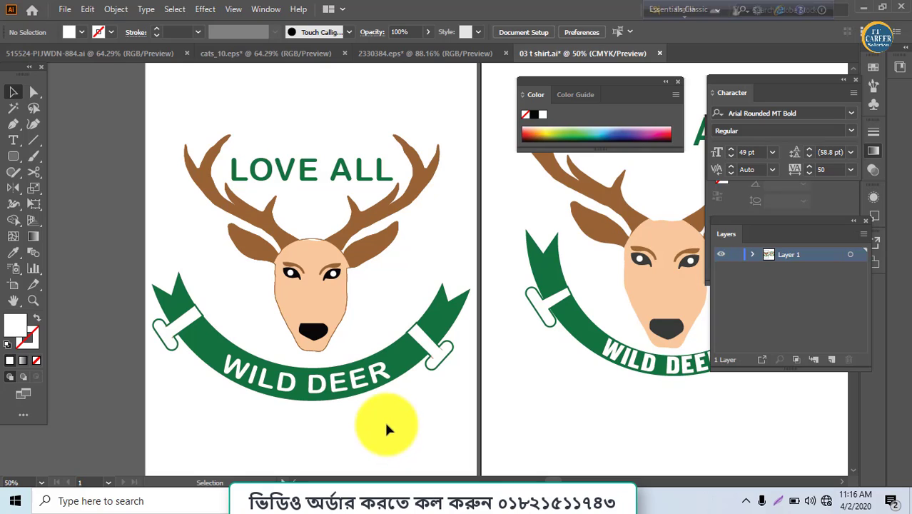
{"action": "mouse_move", "coordinate": [432, 499]}
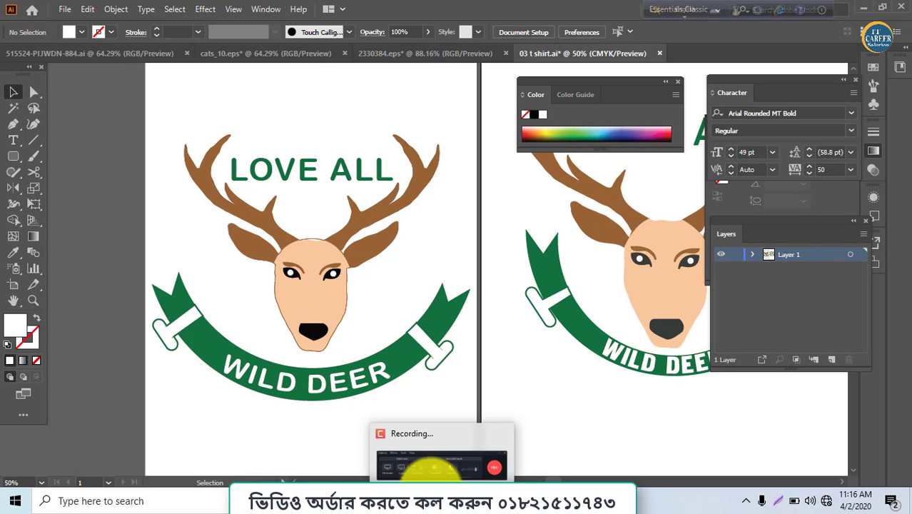